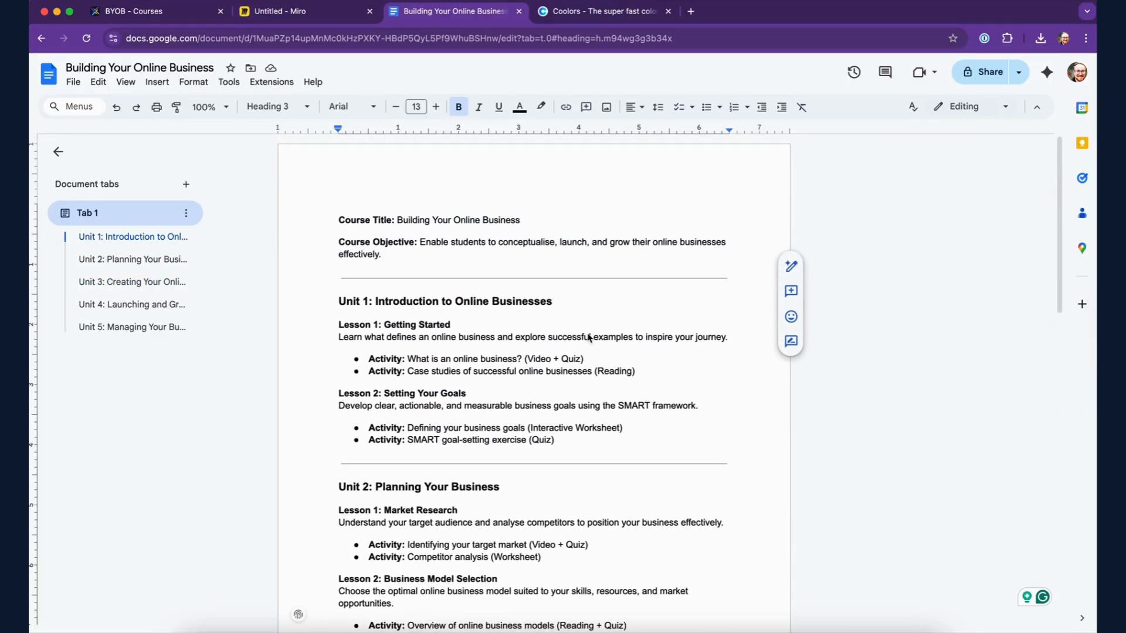
# Review the unit and lesson structure in the course outline document and the Miro course diagram.
pyautogui.click(572, 306)
pyautogui.scroll(-10, 565, 352)
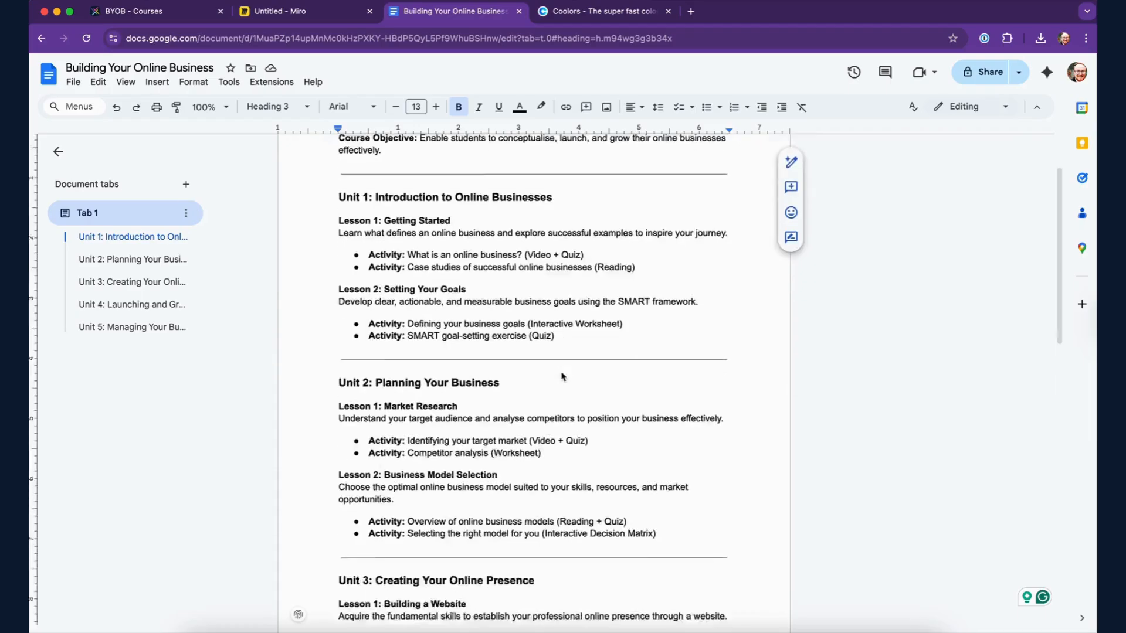
pyautogui.scroll(-5, 564, 379)
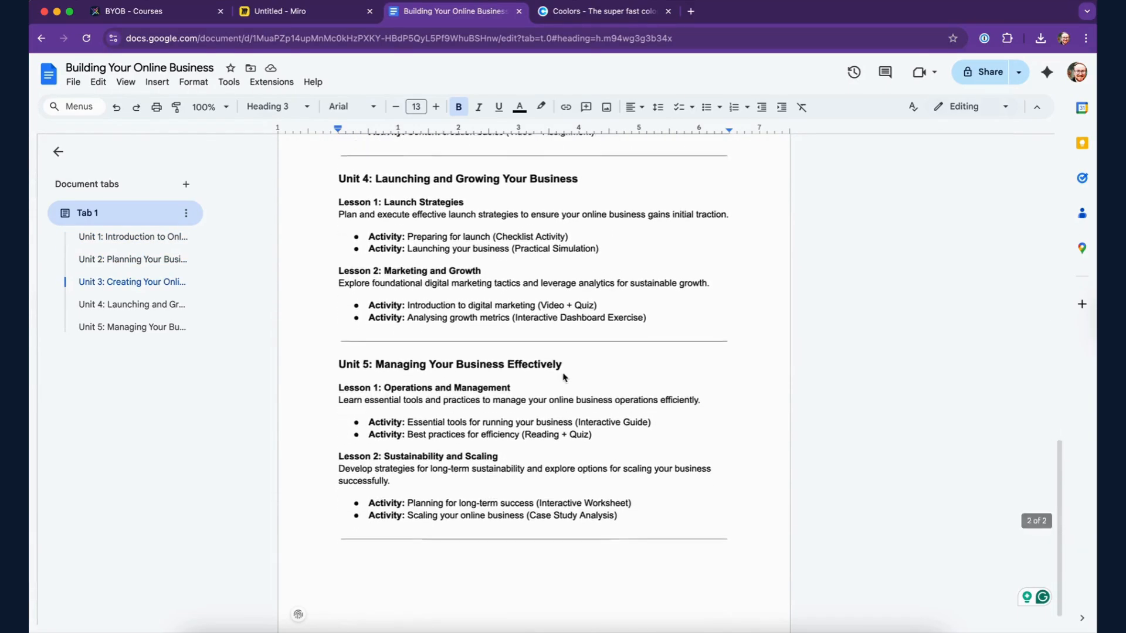
pyautogui.scroll(10, 564, 382)
pyautogui.scroll(4, 564, 382)
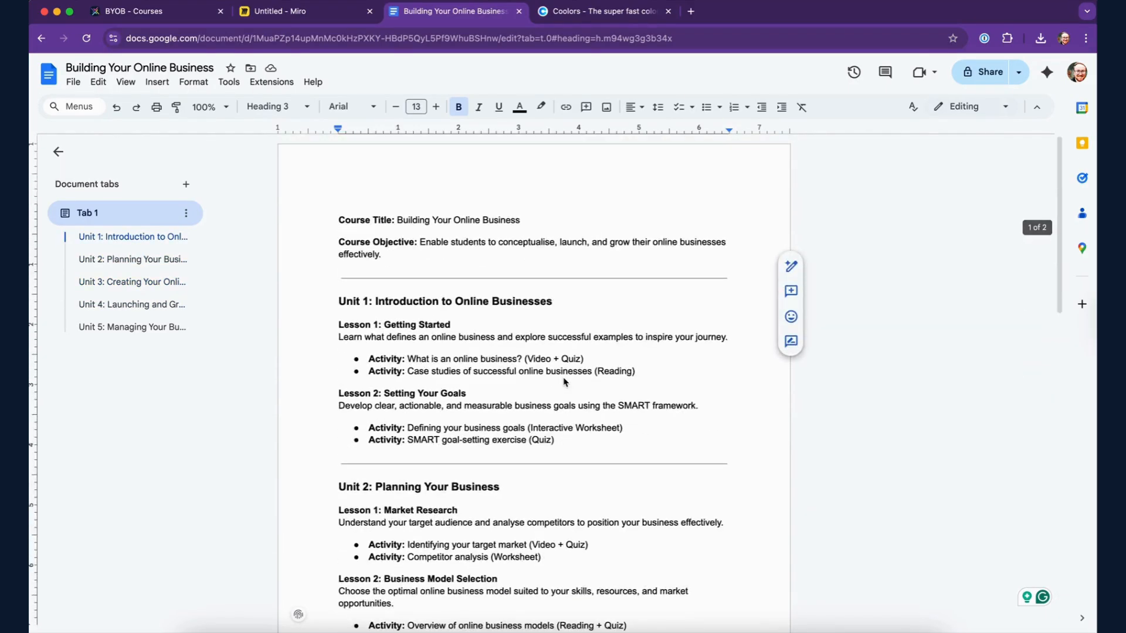
pyautogui.click(166, 22)
pyautogui.click(420, 17)
pyautogui.click(292, 20)
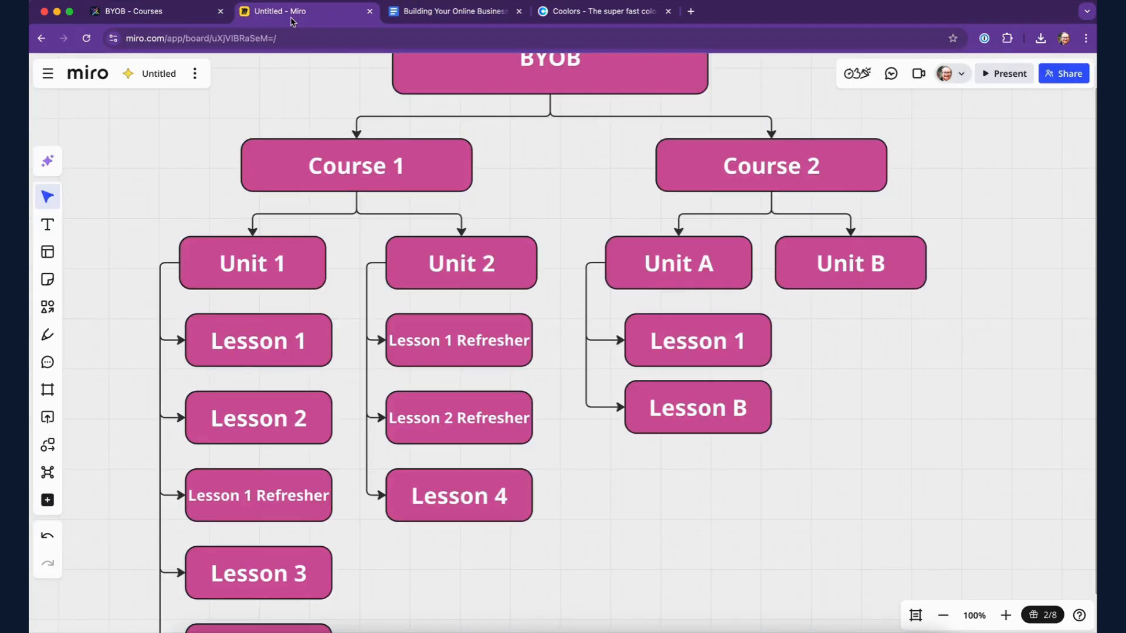
pyautogui.click(142, 20)
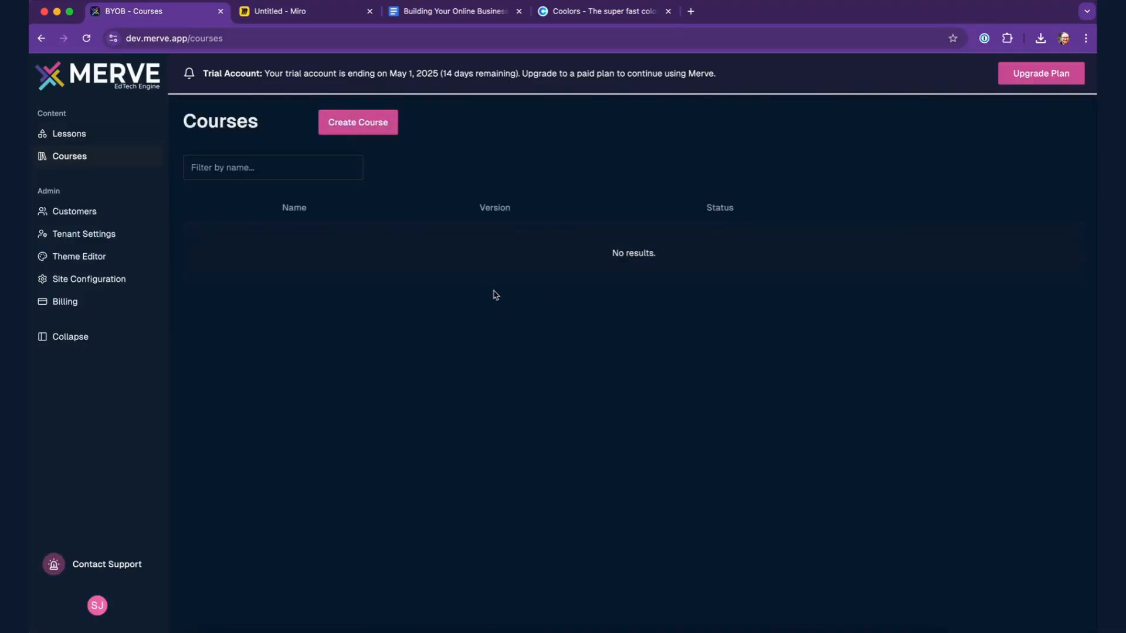
# Create a course in Merve named "Building Your Online Business", copying the title from the Google Docs outline.
pyautogui.click(448, 14)
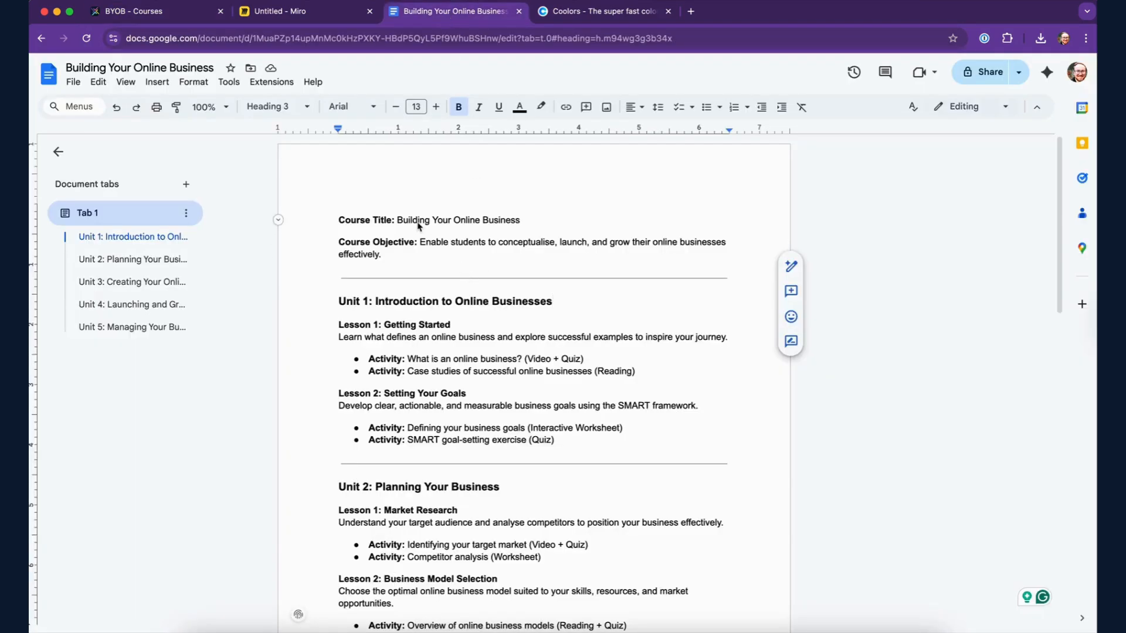
pyautogui.moveTo(398, 221); pyautogui.dragTo(494, 222)
pyautogui.press('super+c')
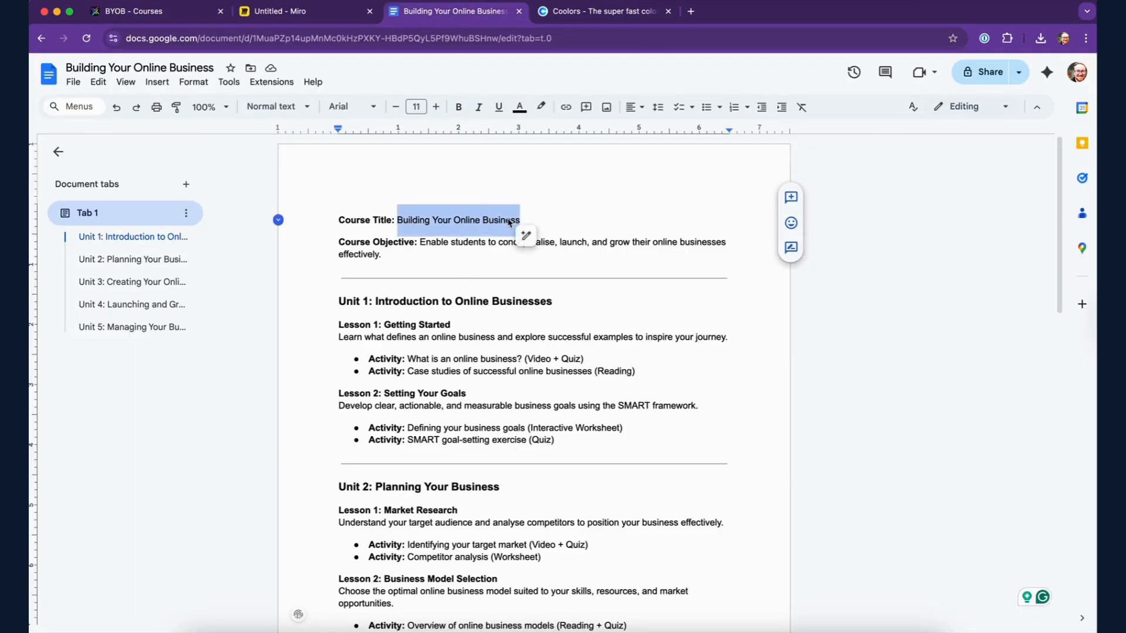
pyautogui.click(175, 17)
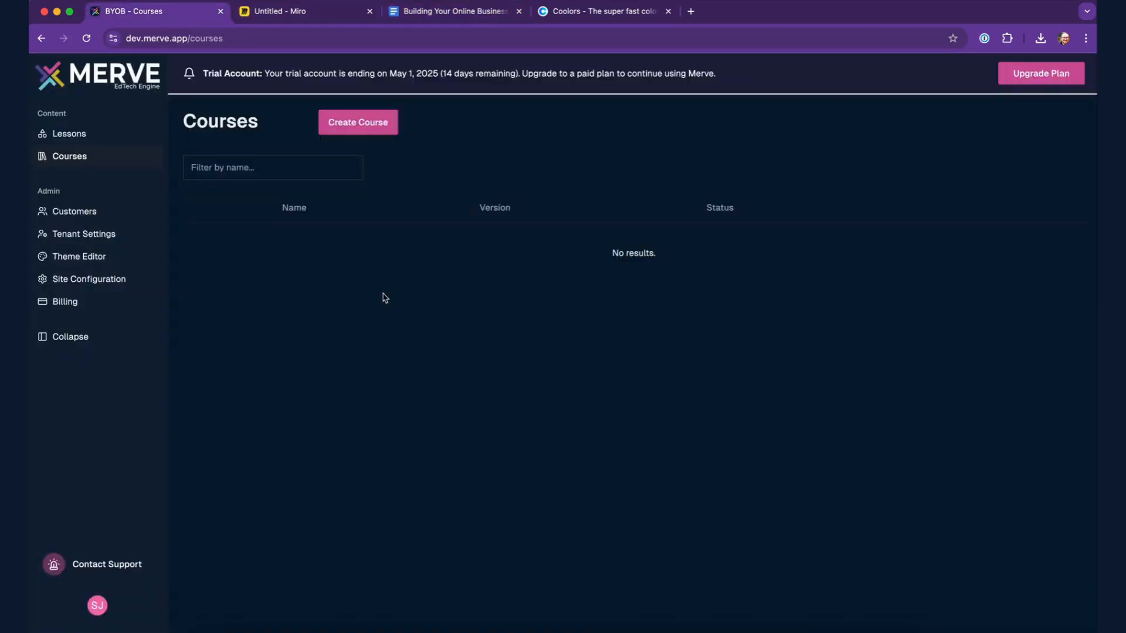
pyautogui.click(365, 126)
pyautogui.press('super+v')
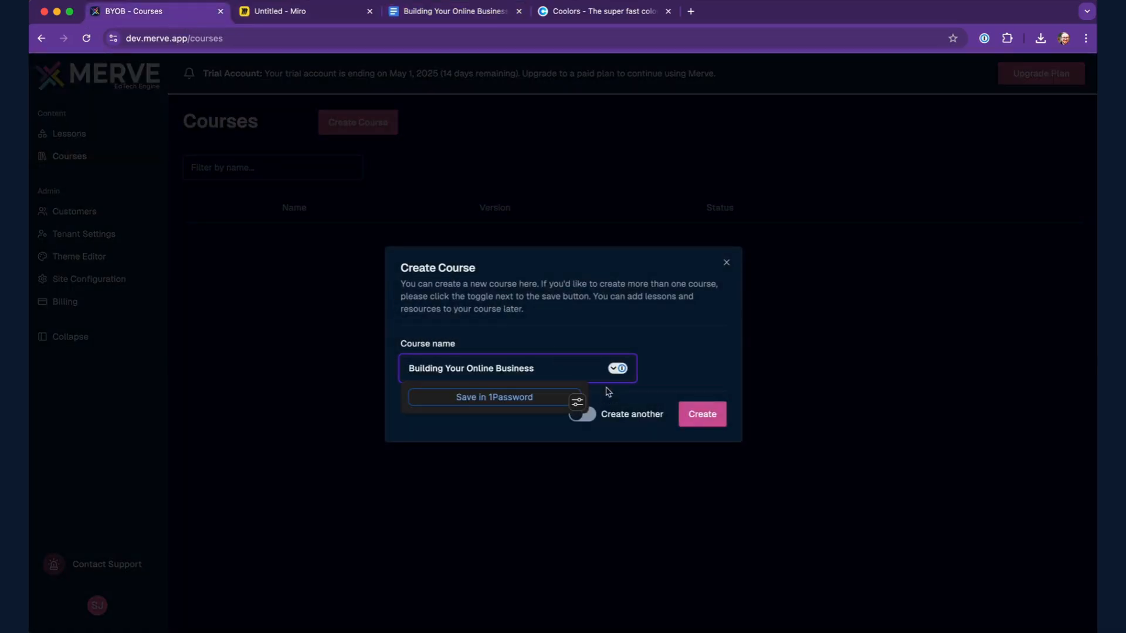
pyautogui.click(674, 355)
pyautogui.click(702, 416)
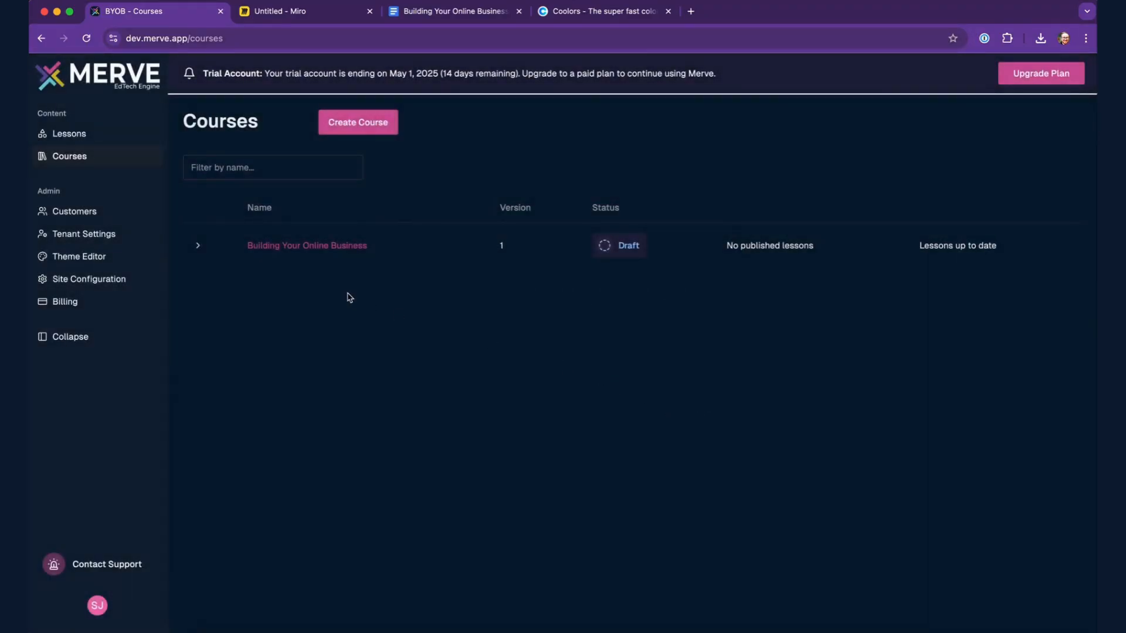
# Open the new course and add a unit named "Unit 1: Introduction to Online Businesses", copied from the outline document's heading.
pyautogui.click(287, 251)
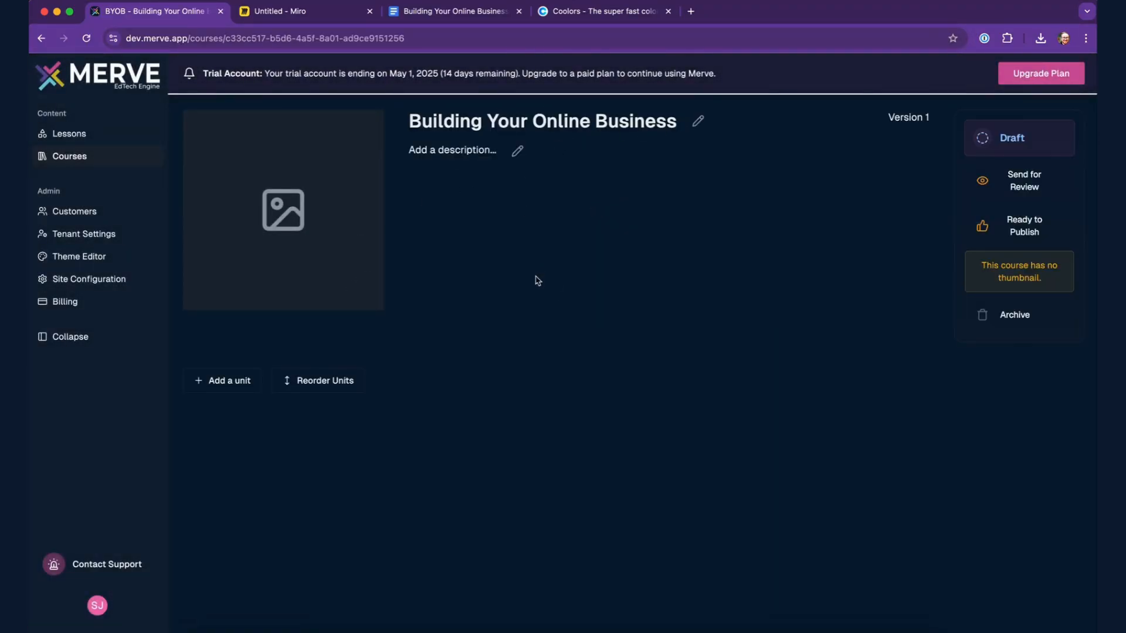
pyautogui.moveTo(334, 289)
pyautogui.click(230, 382)
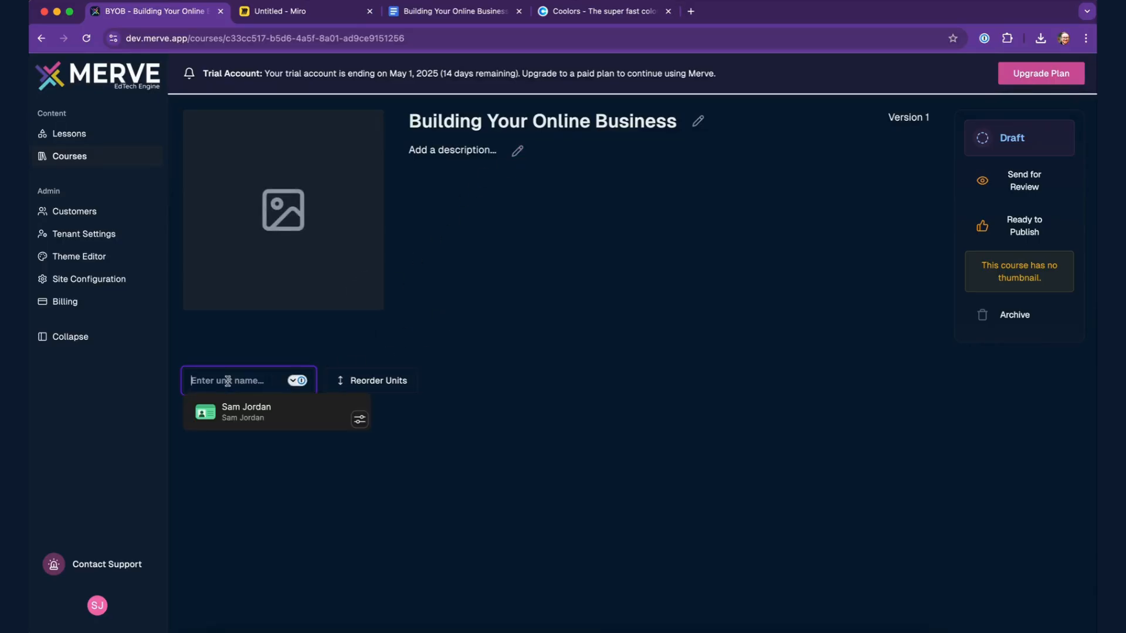
pyautogui.click(435, 13)
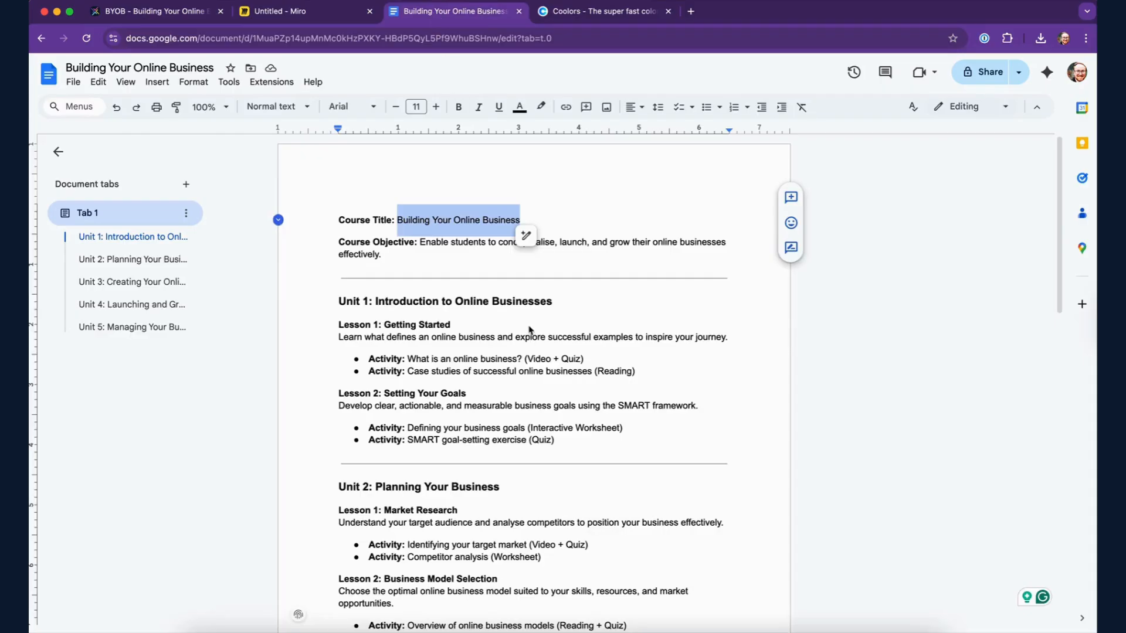
pyautogui.moveTo(554, 302); pyautogui.dragTo(340, 303)
pyautogui.press('super+c')
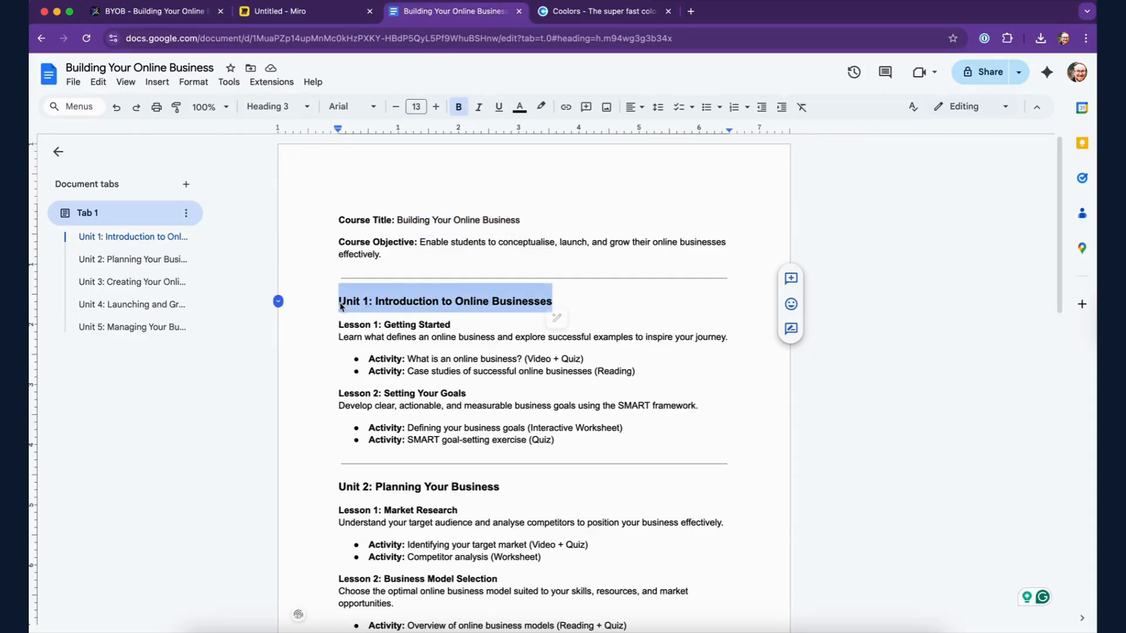
pyautogui.click(172, 18)
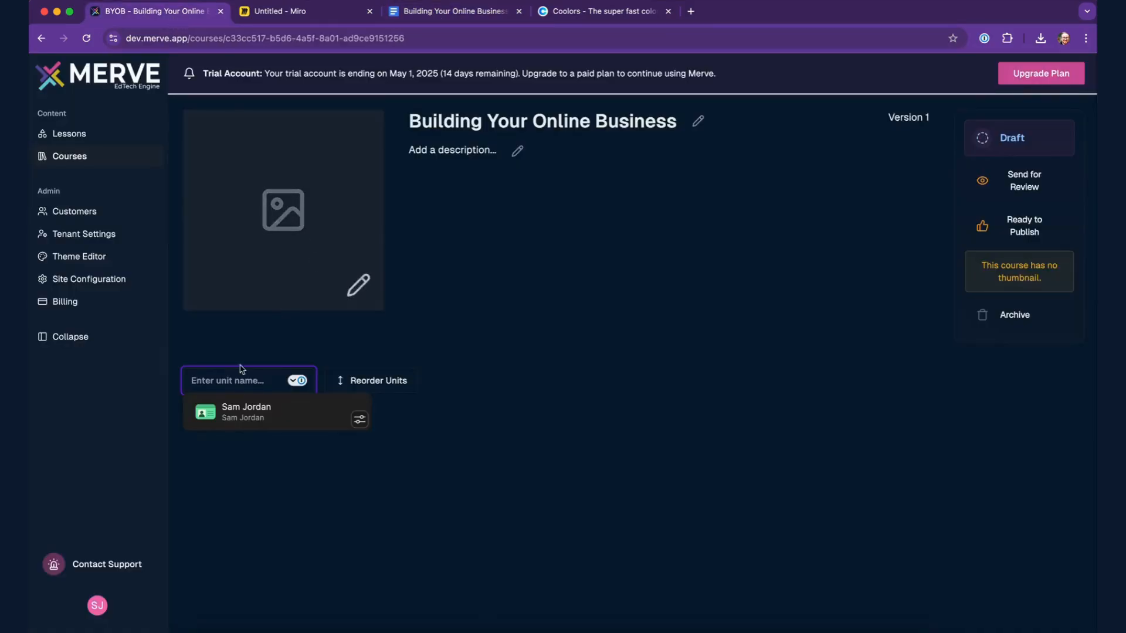
pyautogui.click(223, 387)
pyautogui.press('super+v')
pyautogui.click(294, 415)
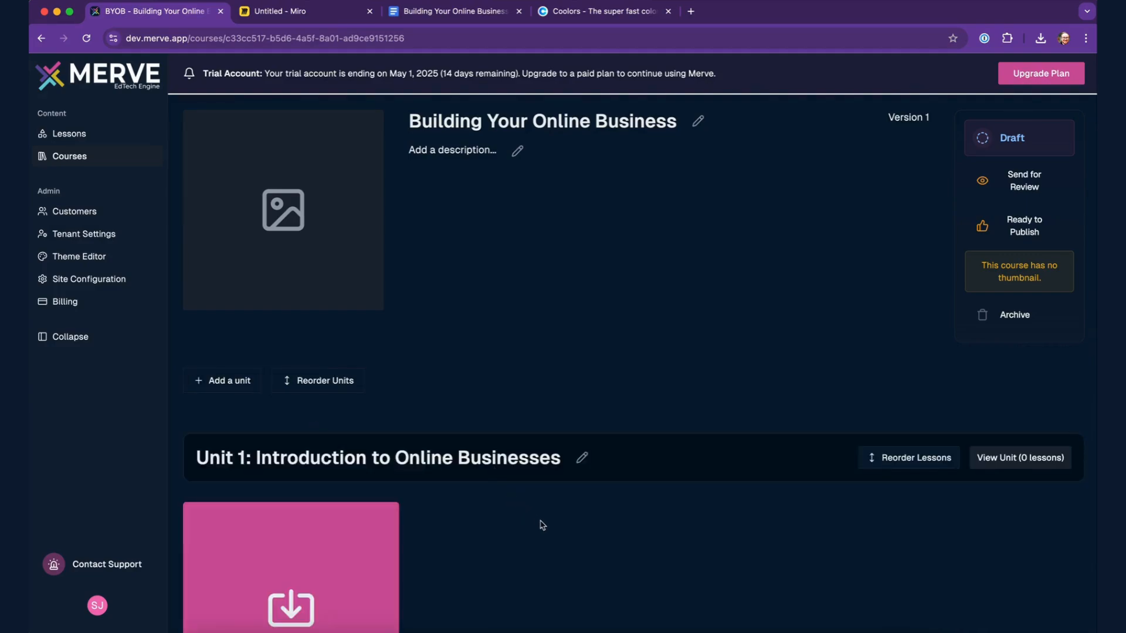
# Import the Getting Started lesson from the library into Unit 1.
pyautogui.scroll(-3, 540, 523)
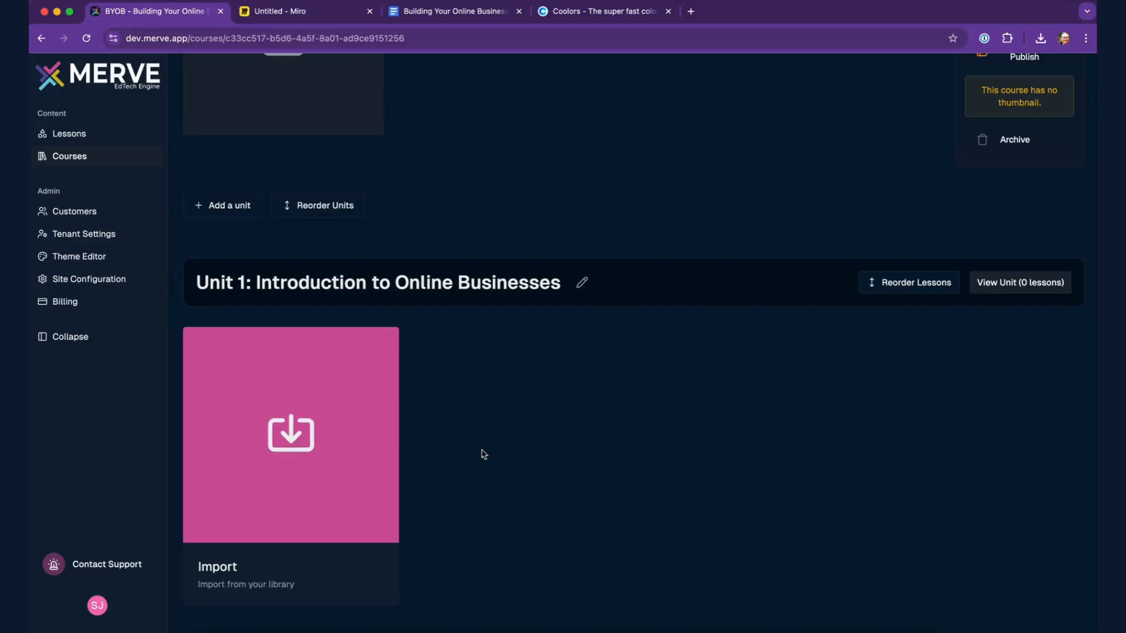
pyautogui.click(293, 486)
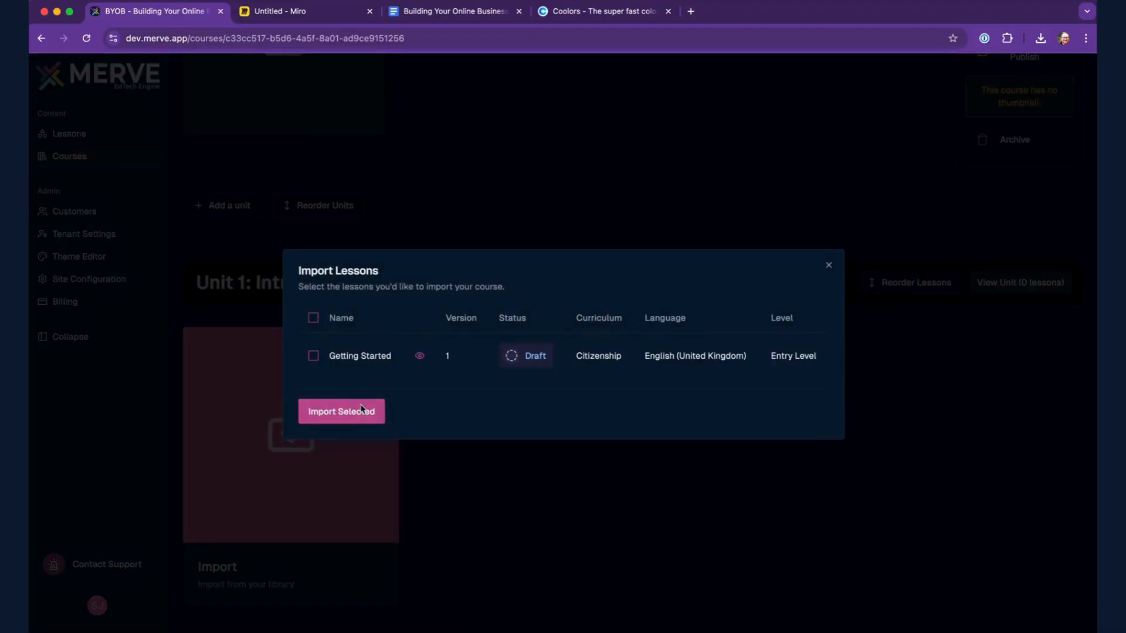
pyautogui.click(314, 357)
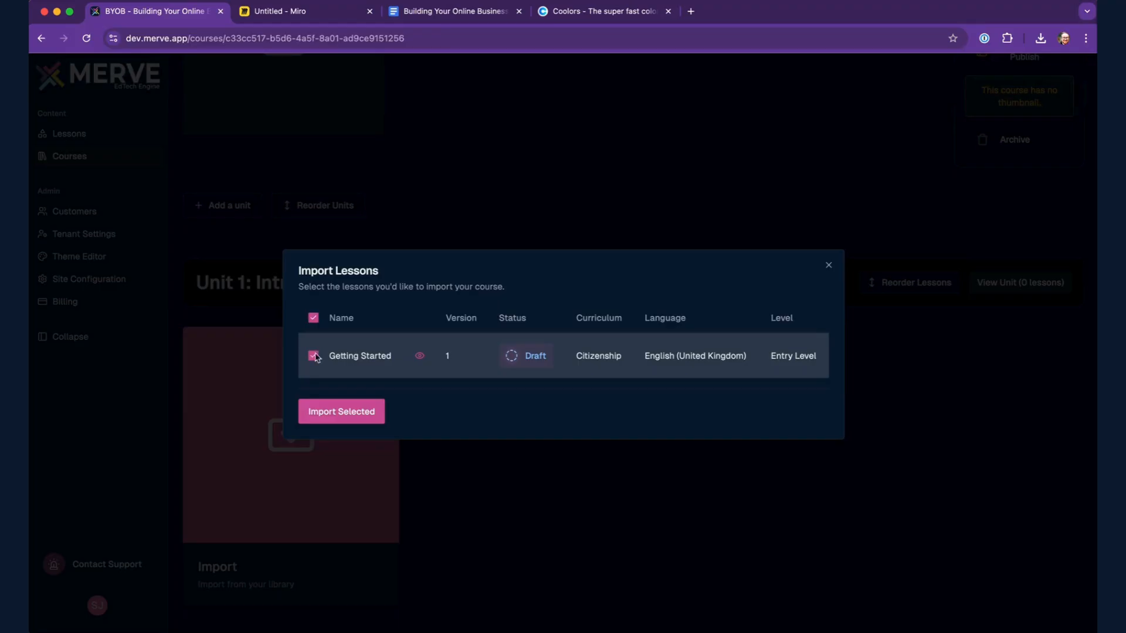
pyautogui.click(346, 413)
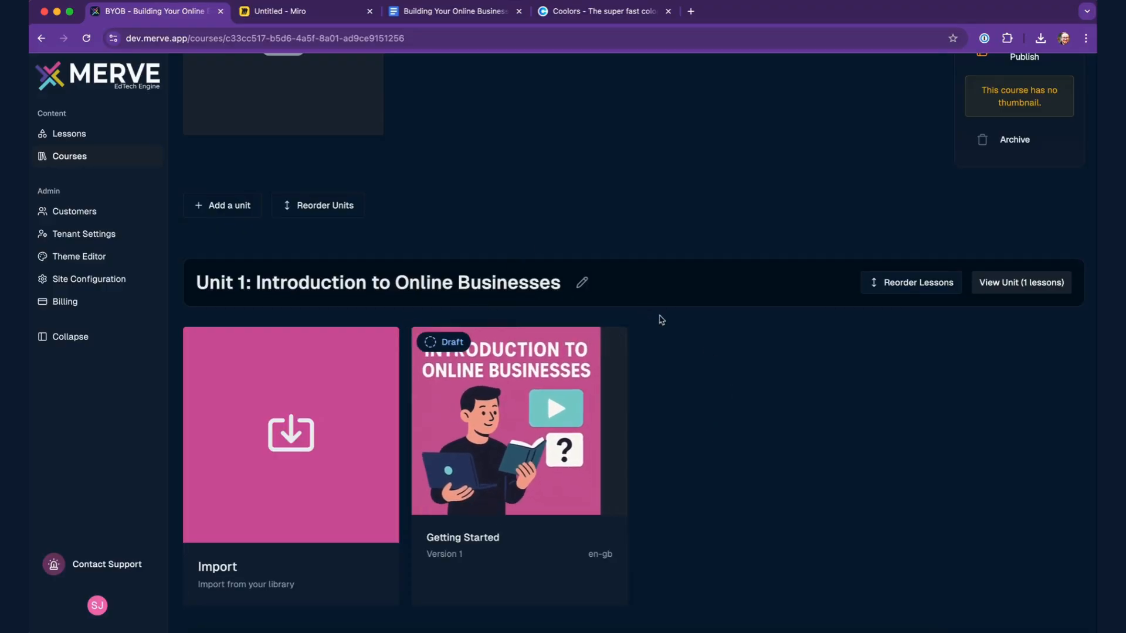
# Set logo.png from the "Building your online business" folder as the course thumbnail, zoomed out fully, and save it.
pyautogui.scroll(3, 706, 359)
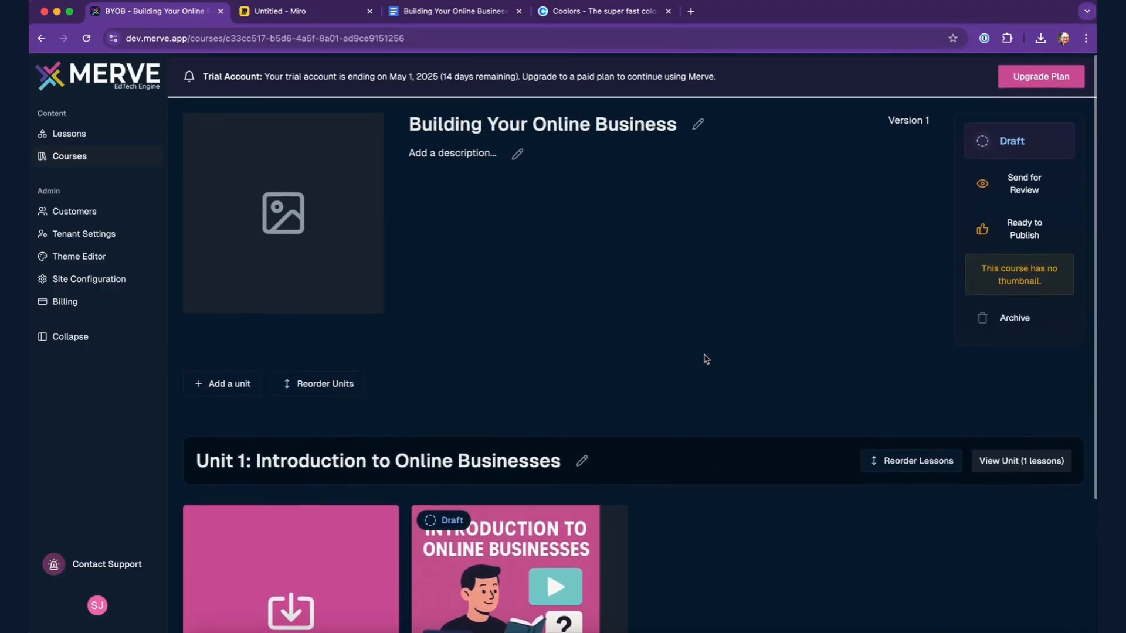
pyautogui.scroll(-2, 706, 359)
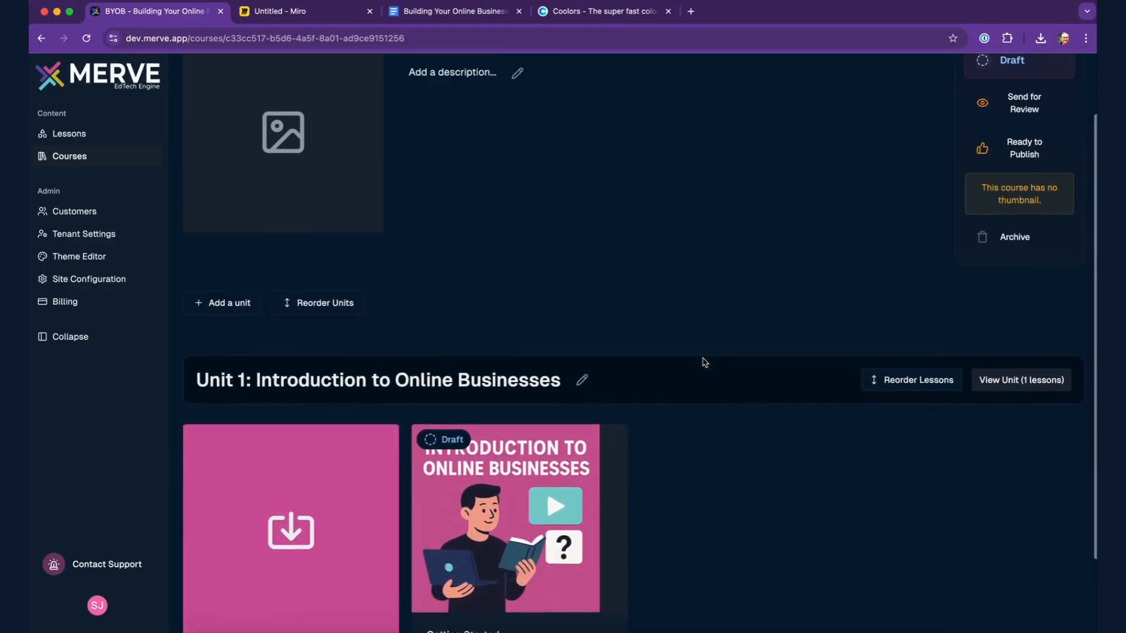
pyautogui.scroll(2, 701, 359)
pyautogui.scroll(-3, 804, 387)
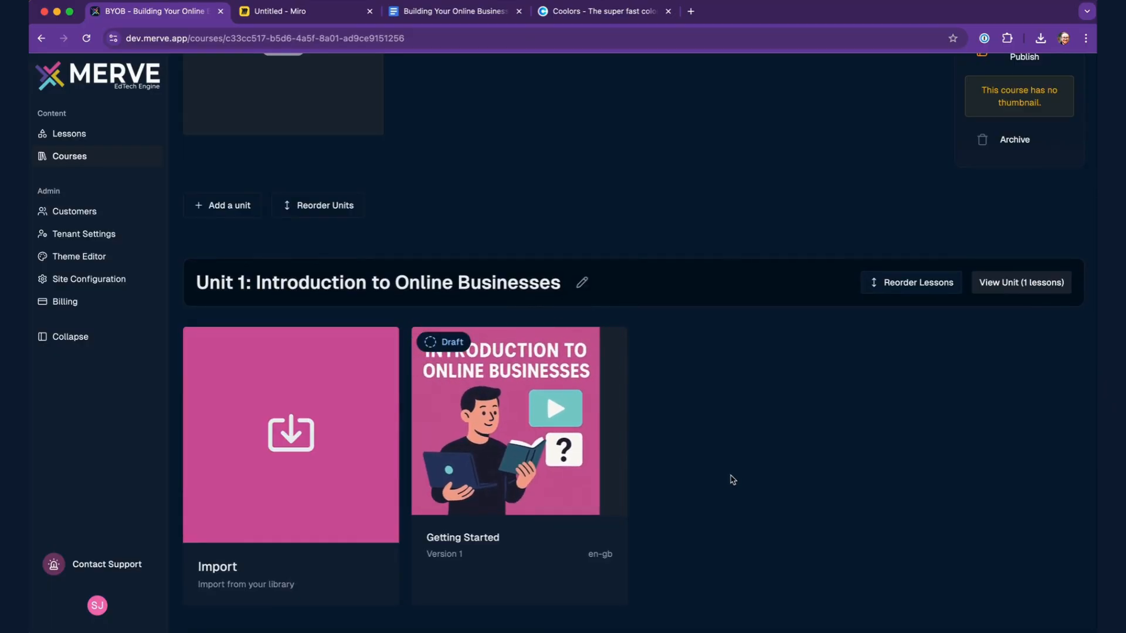
pyautogui.scroll(3, 732, 479)
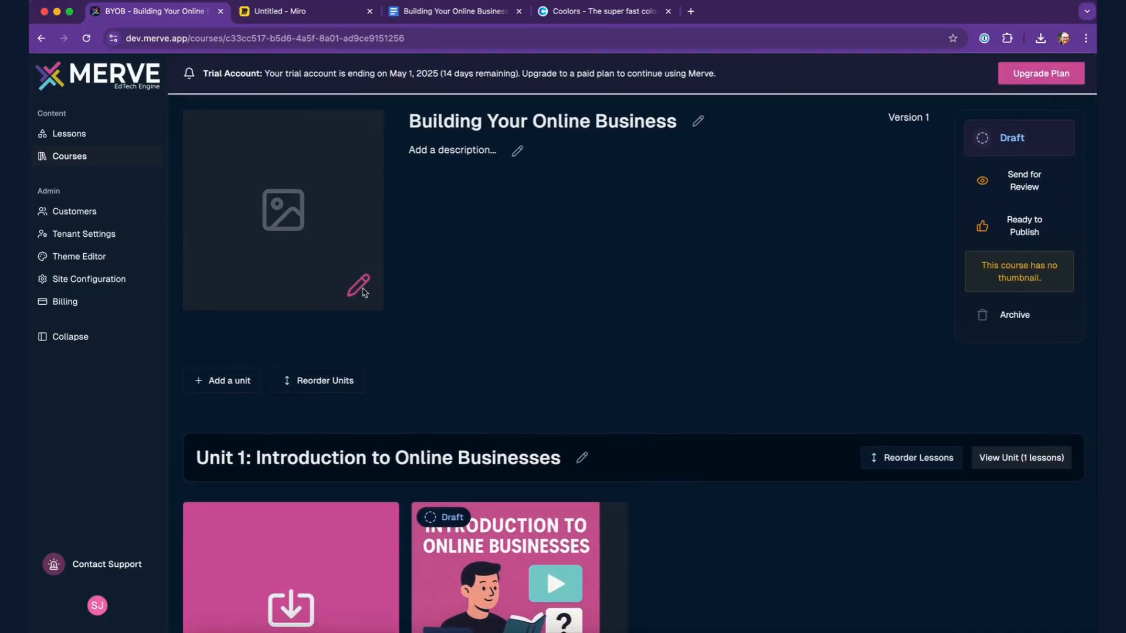
pyautogui.click(360, 287)
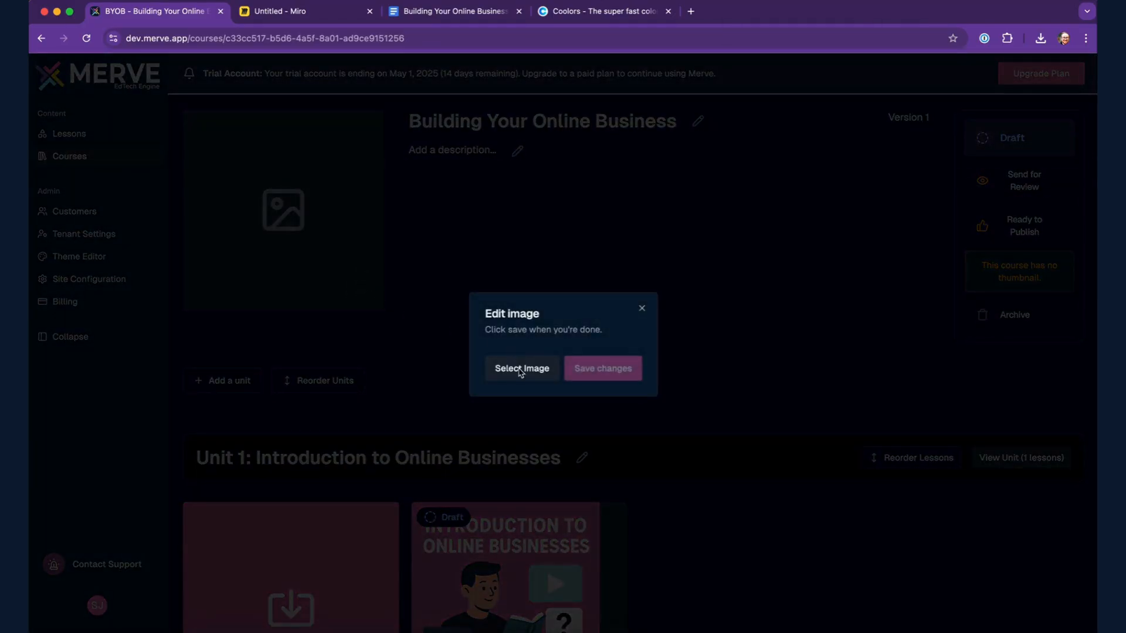
pyautogui.click(516, 376)
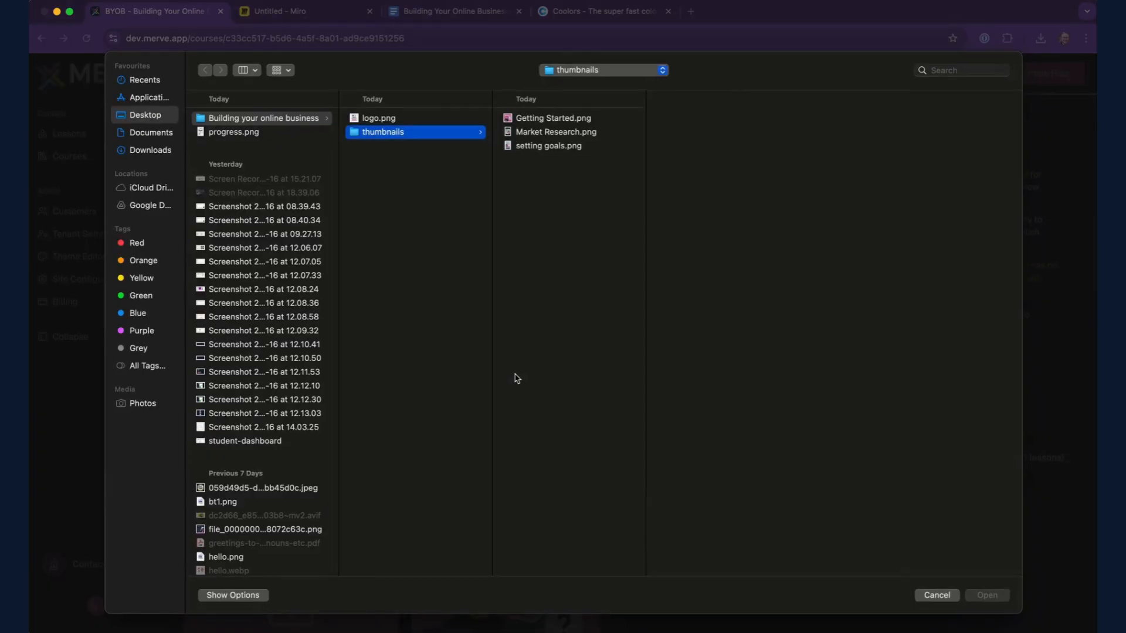
pyautogui.click(409, 118)
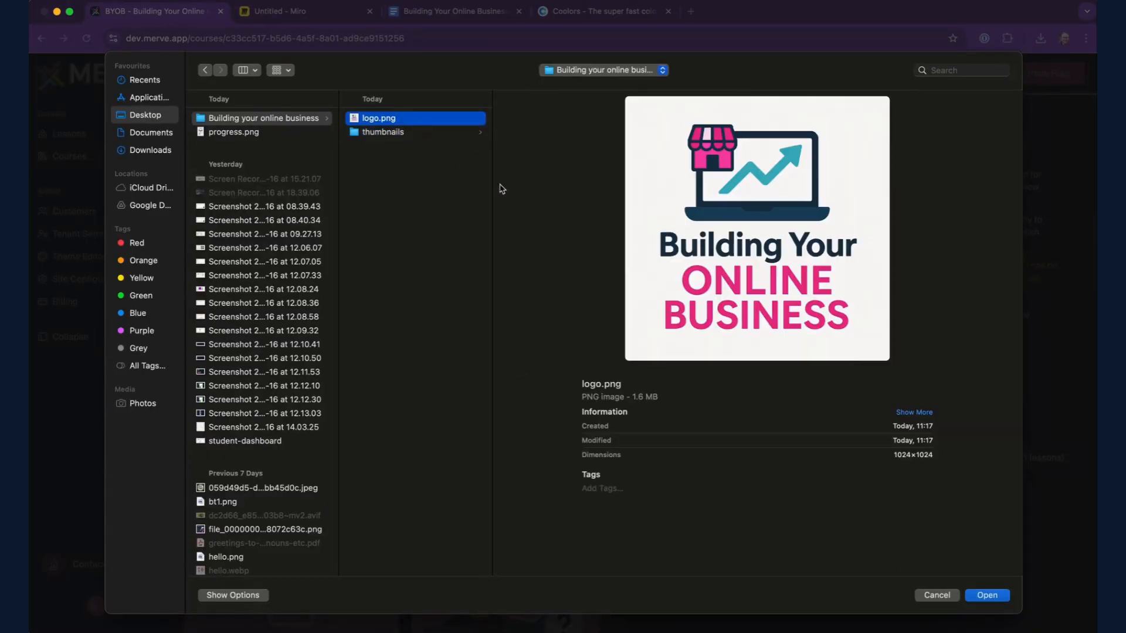
pyautogui.click(1003, 599)
pyautogui.moveTo(498, 434)
pyautogui.mouseDown()
pyautogui.moveTo(455, 435)
pyautogui.moveTo(477, 433)
pyautogui.mouseUp()
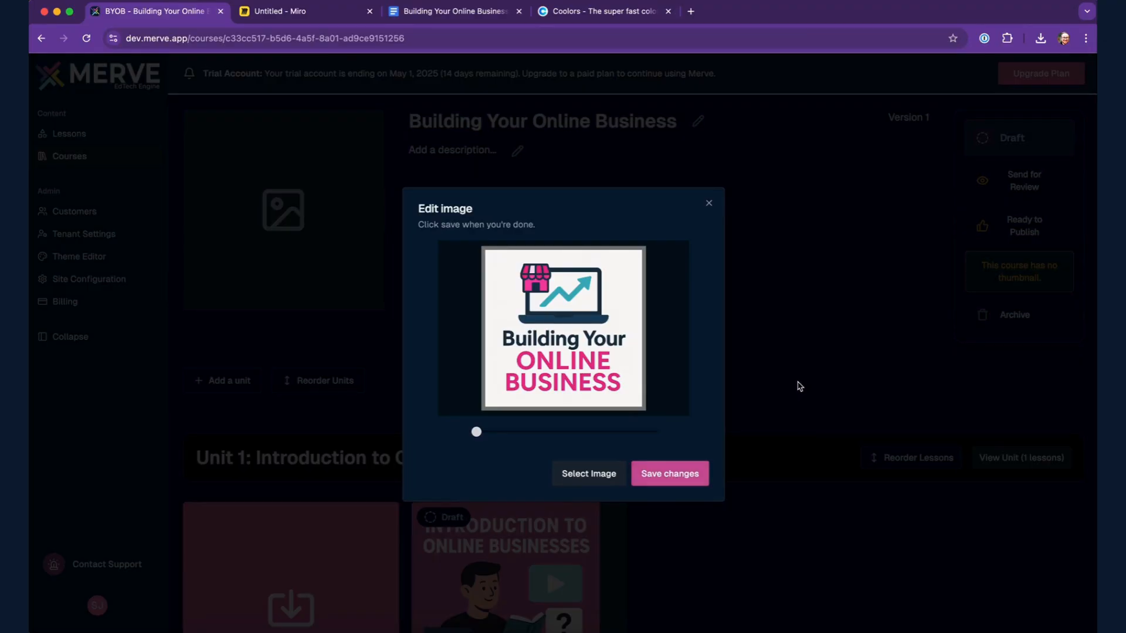
pyautogui.click(691, 476)
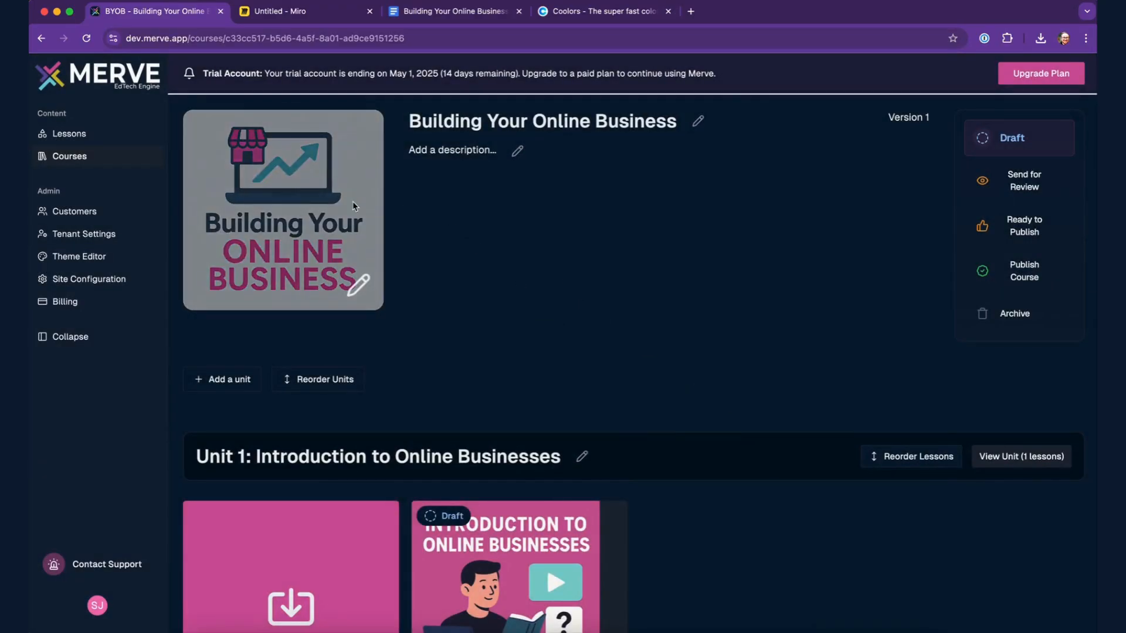
# Save "Course Objective: Enable students to conceptualise, launch, and grow their online businesses effectively." from the outline document as the course description.
pyautogui.click(453, 12)
pyautogui.click(418, 264)
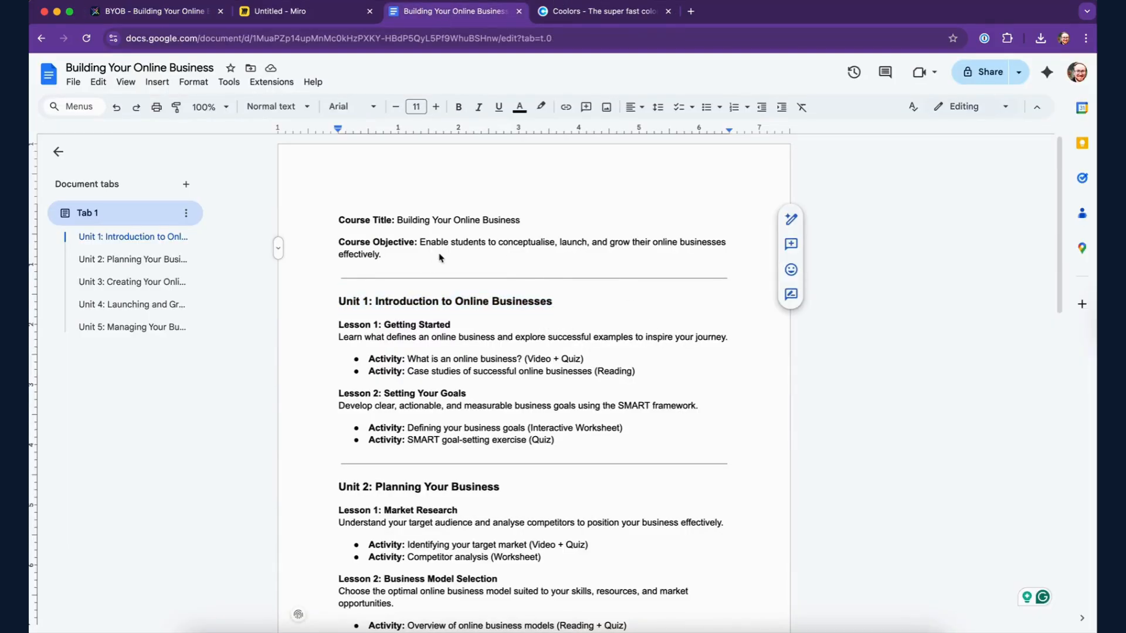
pyautogui.moveTo(441, 258); pyautogui.dragTo(336, 244)
pyautogui.hotkey('ctrl', 'c')
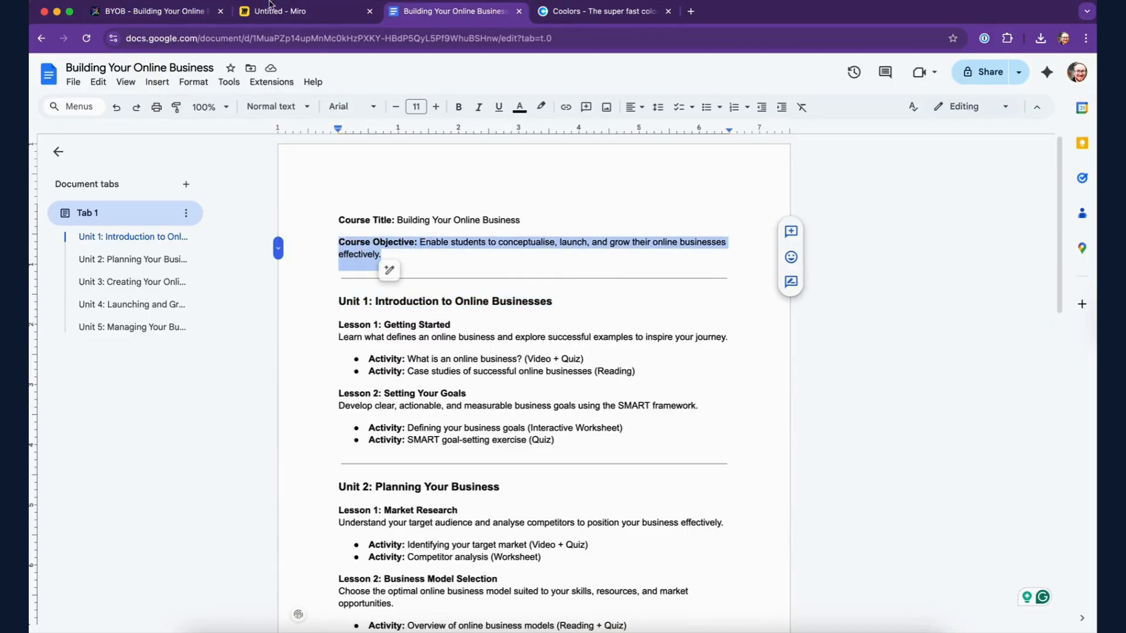
pyautogui.click(165, 12)
pyautogui.click(515, 152)
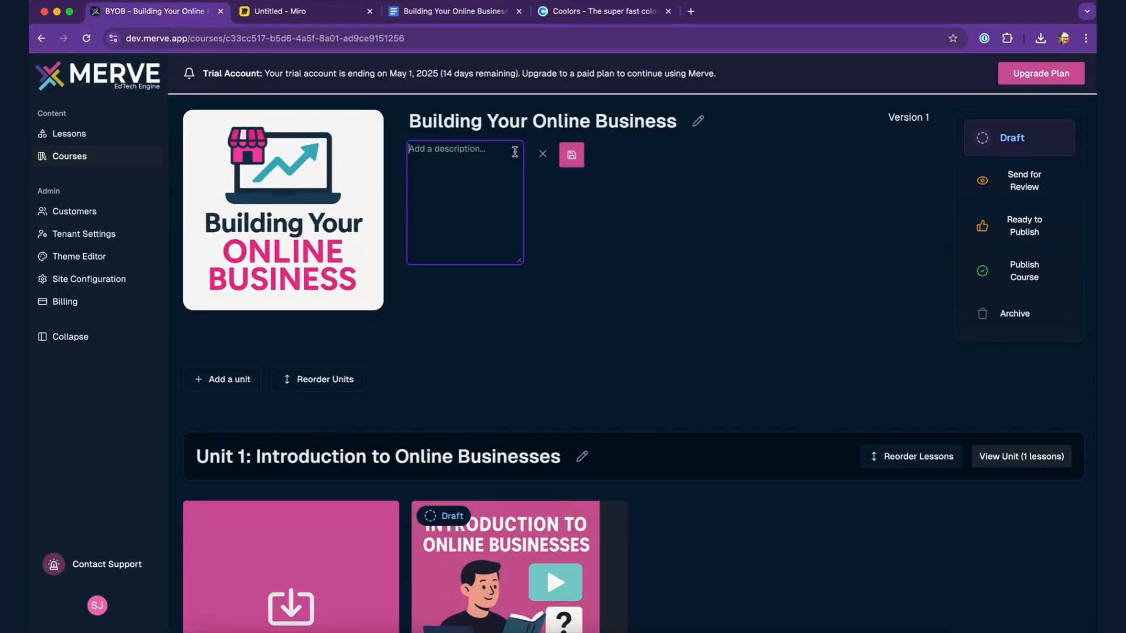
pyautogui.hotkey('ctrl', 'v')
pyautogui.click(571, 155)
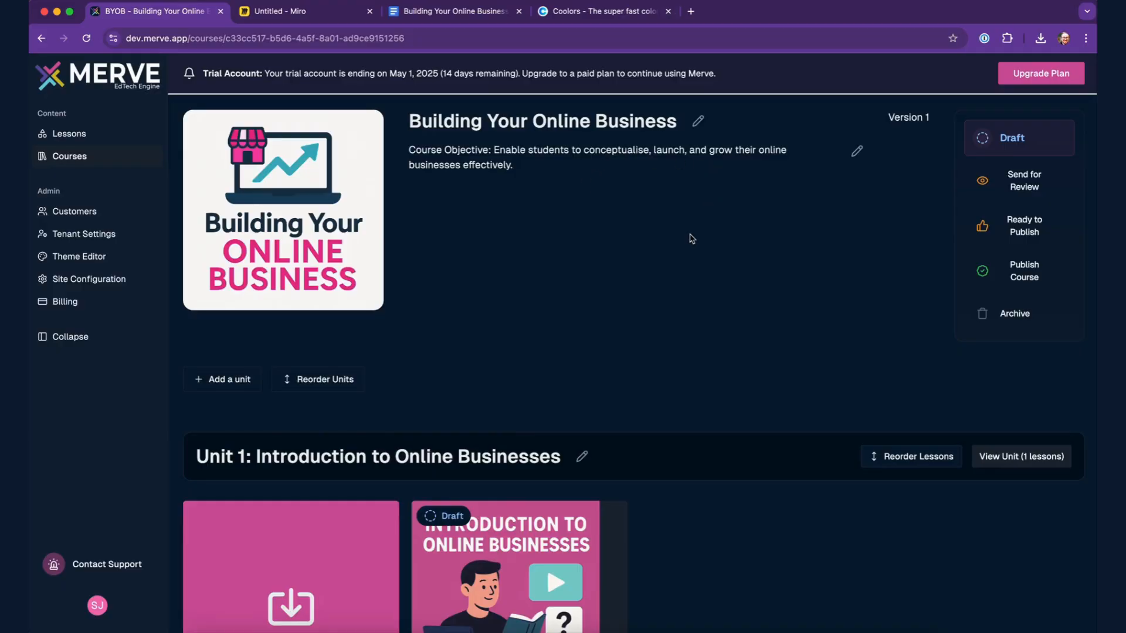
pyautogui.scroll(-2, 635, 285)
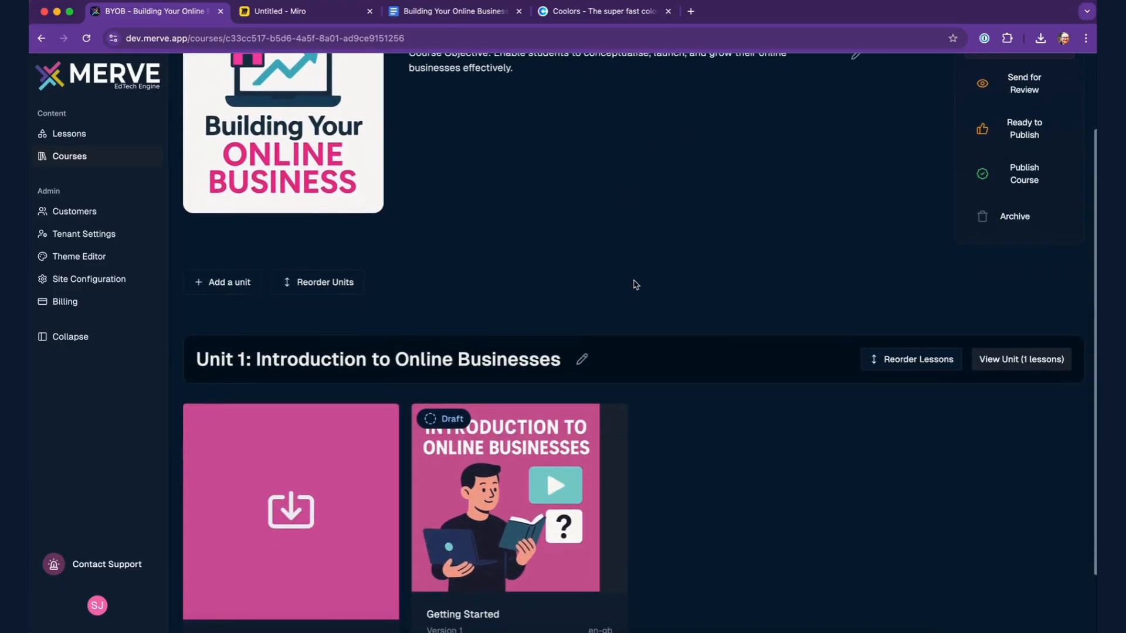
pyautogui.scroll(-2, 635, 287)
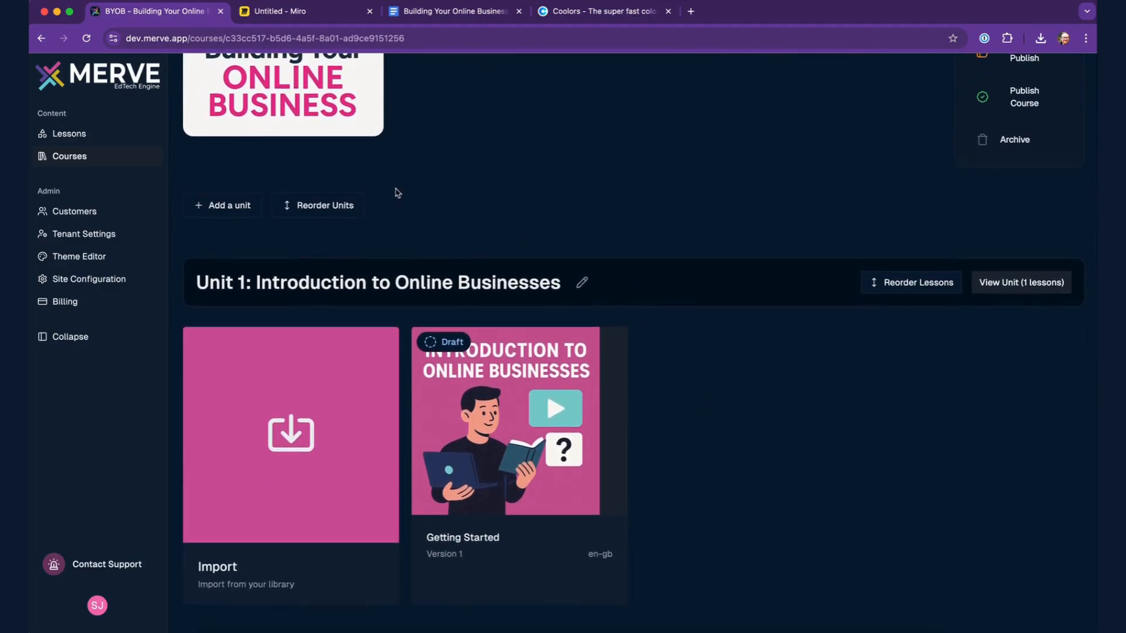
# Add a unit named "Unit 2: Planning Your Business" to the course, copying the heading from the outline document.
pyautogui.click(226, 207)
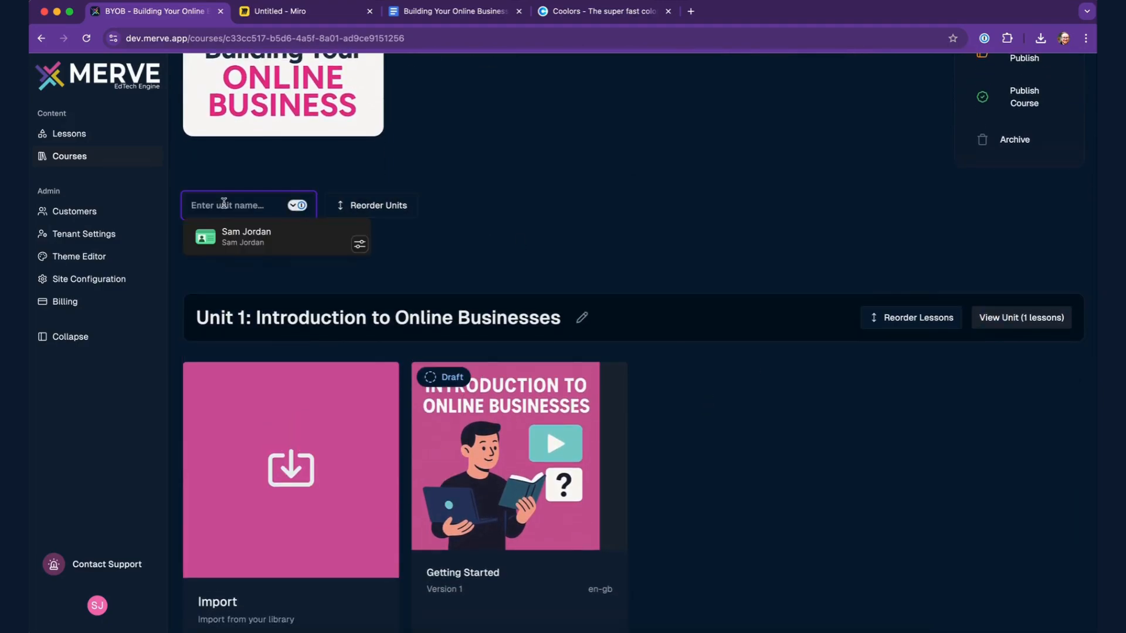
pyautogui.click(391, 18)
pyautogui.scroll(-3, 478, 352)
pyautogui.click(475, 369)
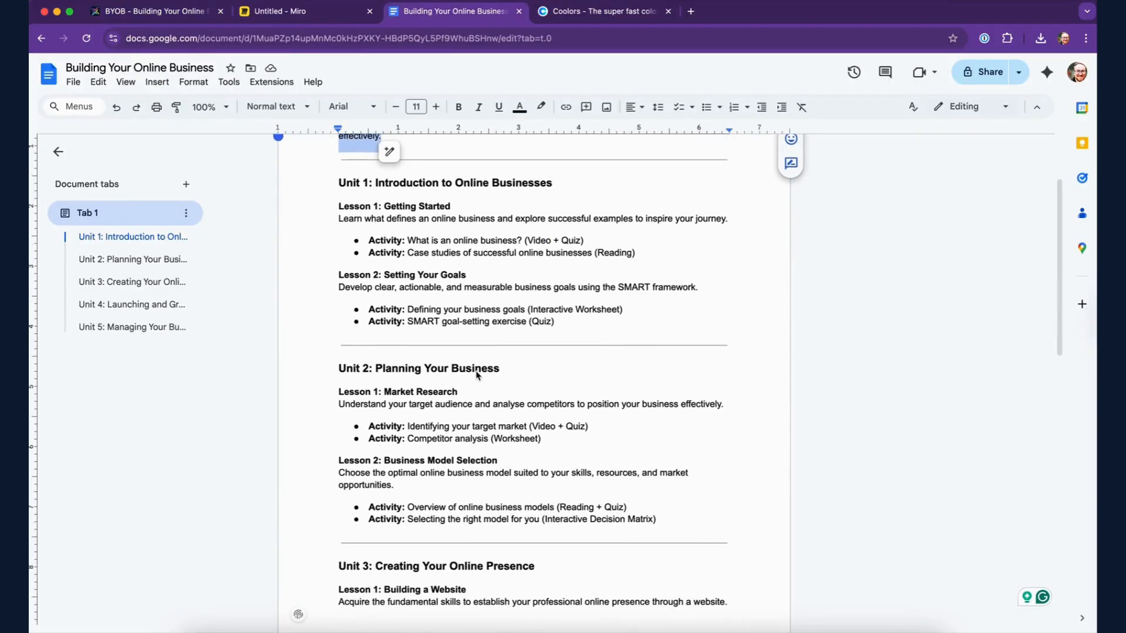
pyautogui.moveTo(526, 375); pyautogui.dragTo(280, 369)
pyautogui.press('super+c')
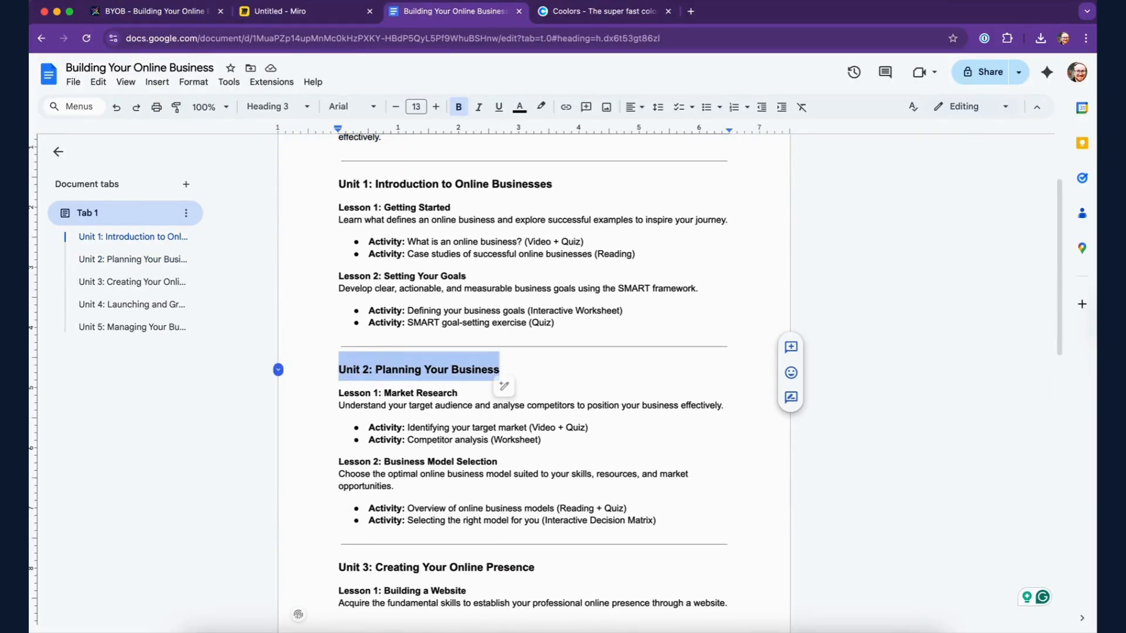
pyautogui.click(171, 11)
pyautogui.click(226, 205)
pyautogui.press('super+v')
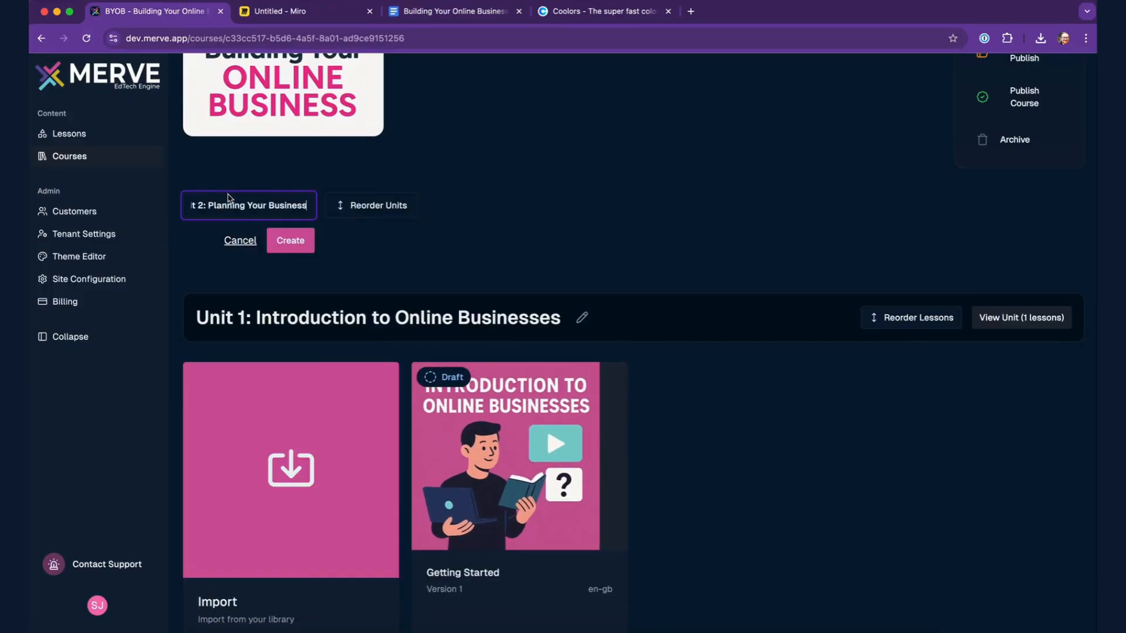
pyautogui.click(292, 246)
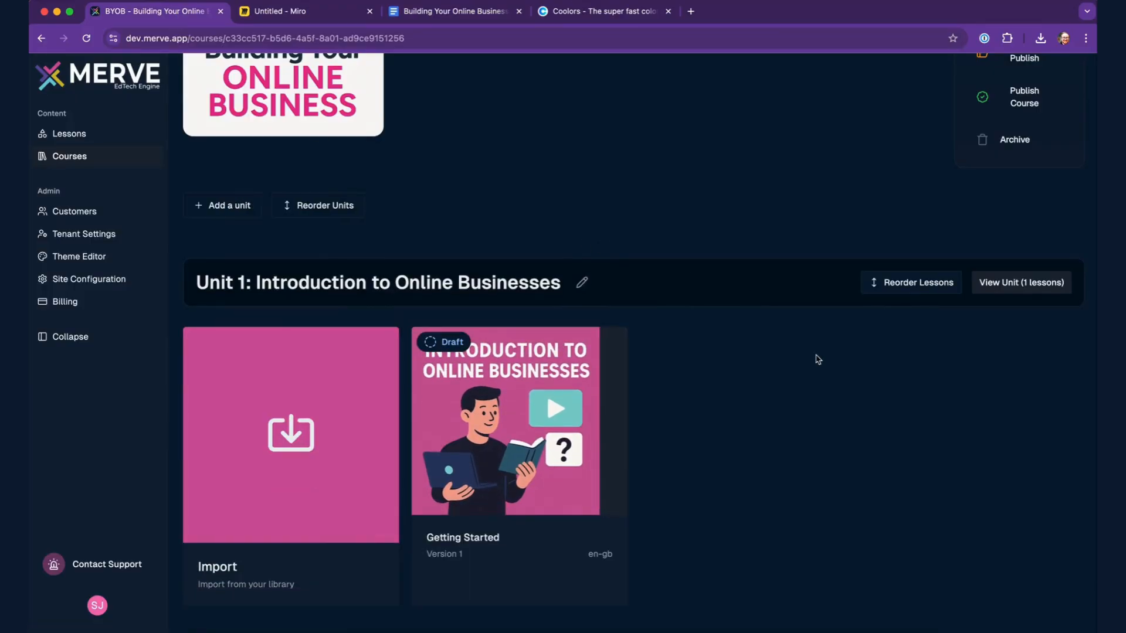
# Look over the course page, examining the Unit 1 and Unit 2 sections, their lessons and the reordering options.
pyautogui.scroll(-6, 818, 359)
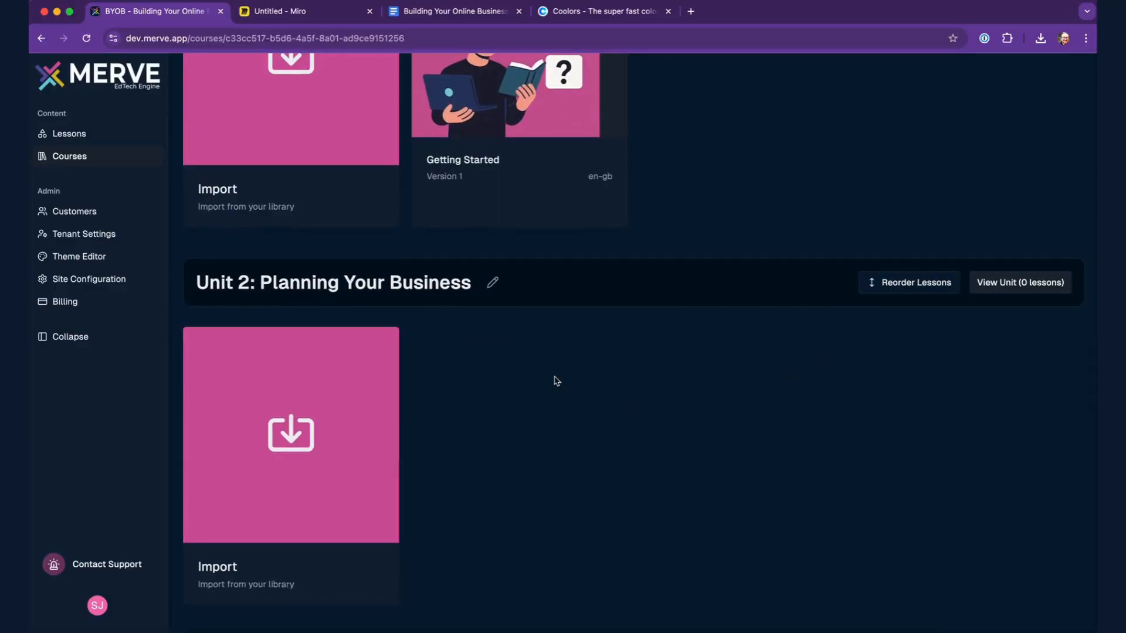
pyautogui.scroll(6, 680, 404)
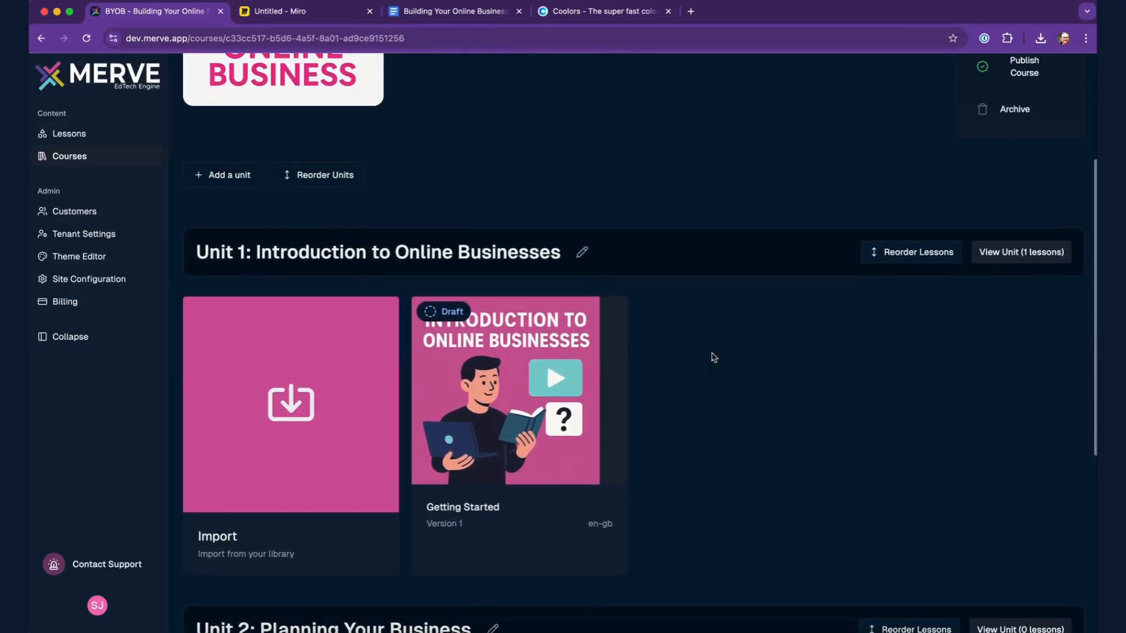
pyautogui.scroll(-1, 710, 355)
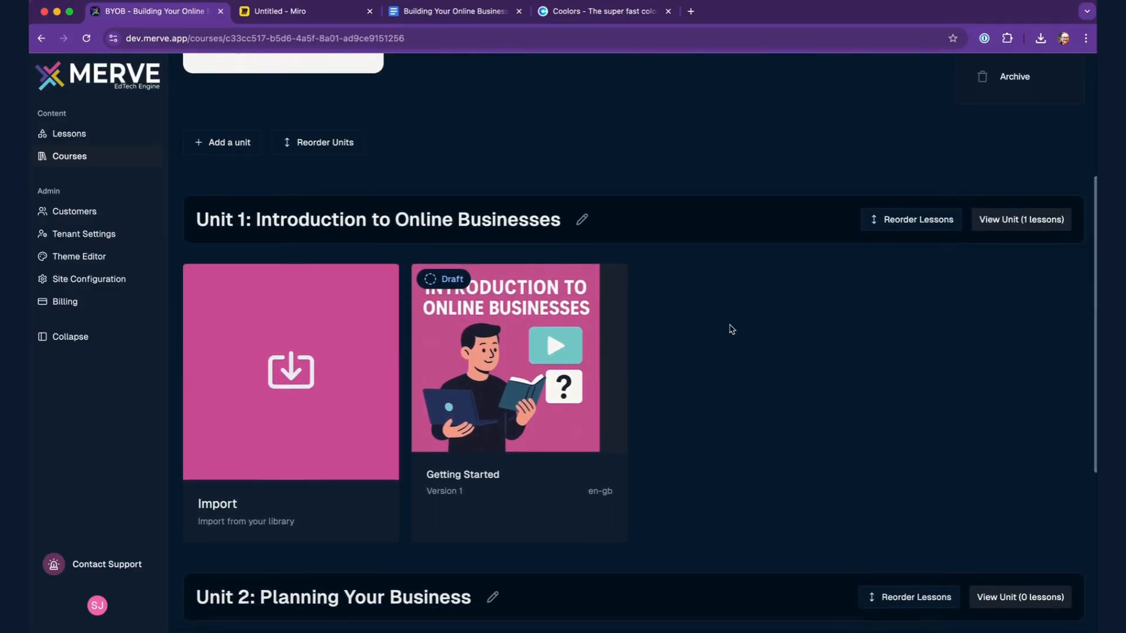
pyautogui.scroll(2, 731, 330)
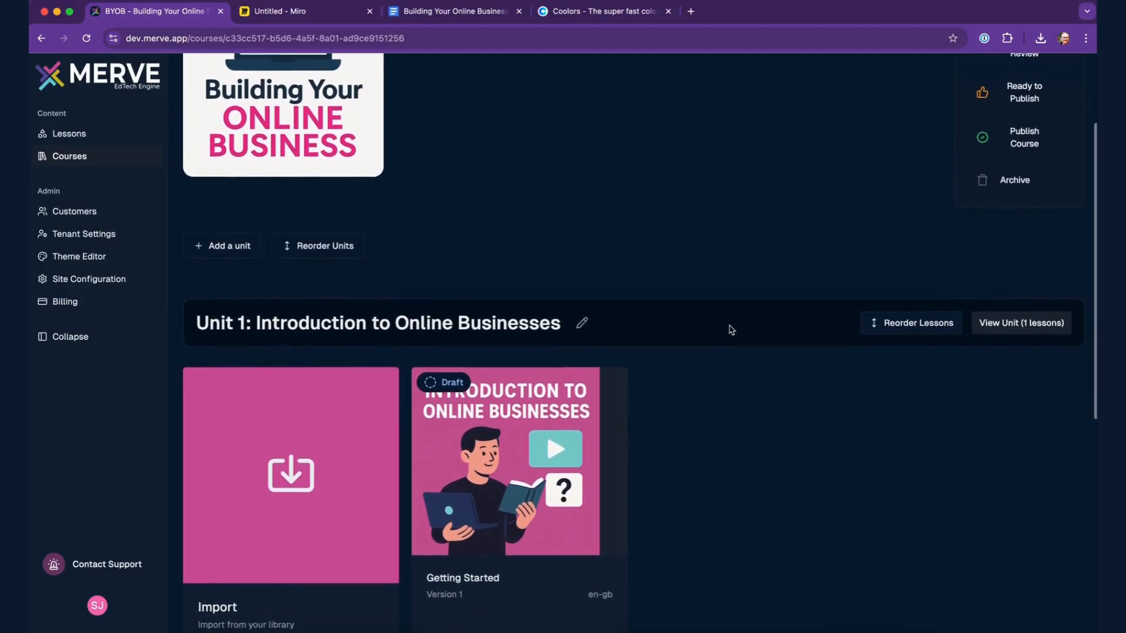
pyautogui.scroll(-2, 730, 331)
pyautogui.scroll(-6, 754, 405)
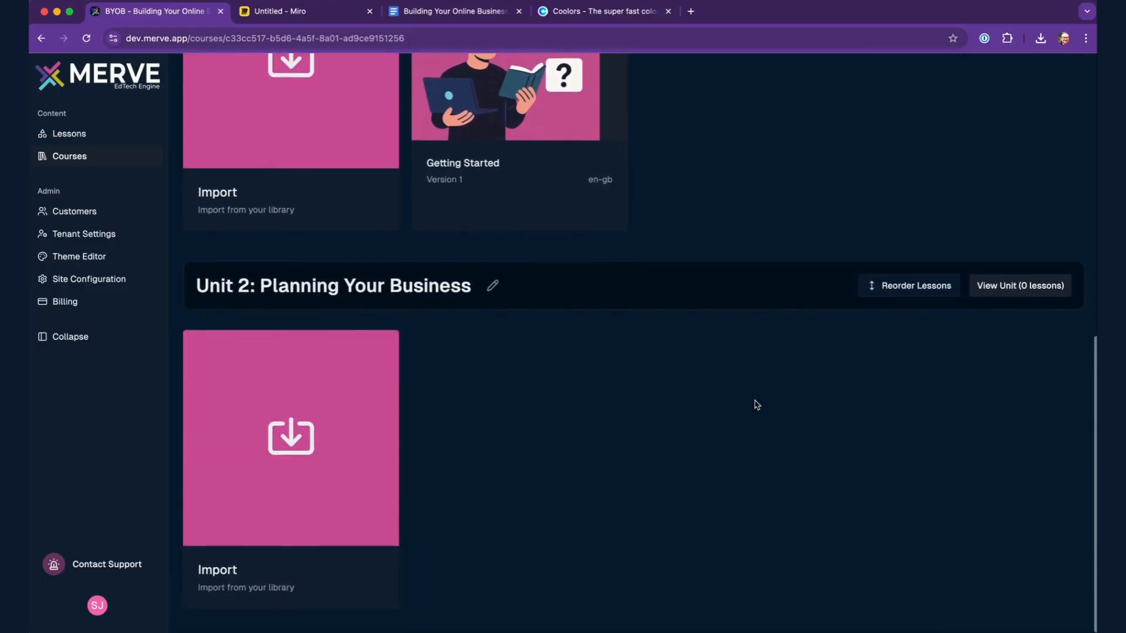
pyautogui.scroll(8, 756, 405)
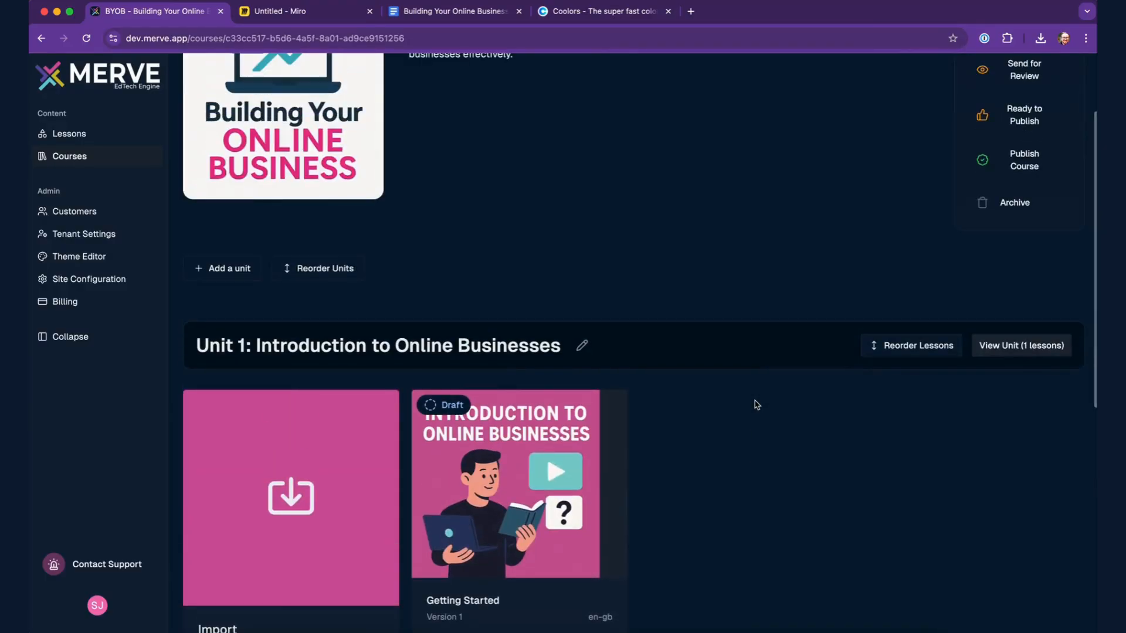
pyautogui.scroll(-1, 756, 405)
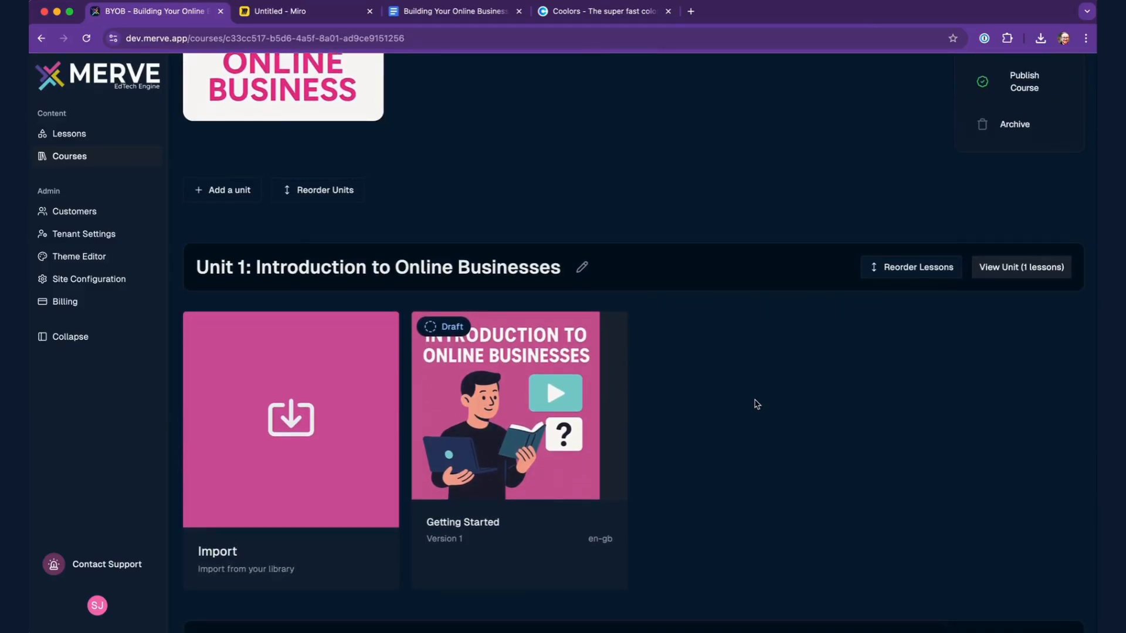
pyautogui.scroll(2, 709, 407)
pyautogui.scroll(-2, 709, 406)
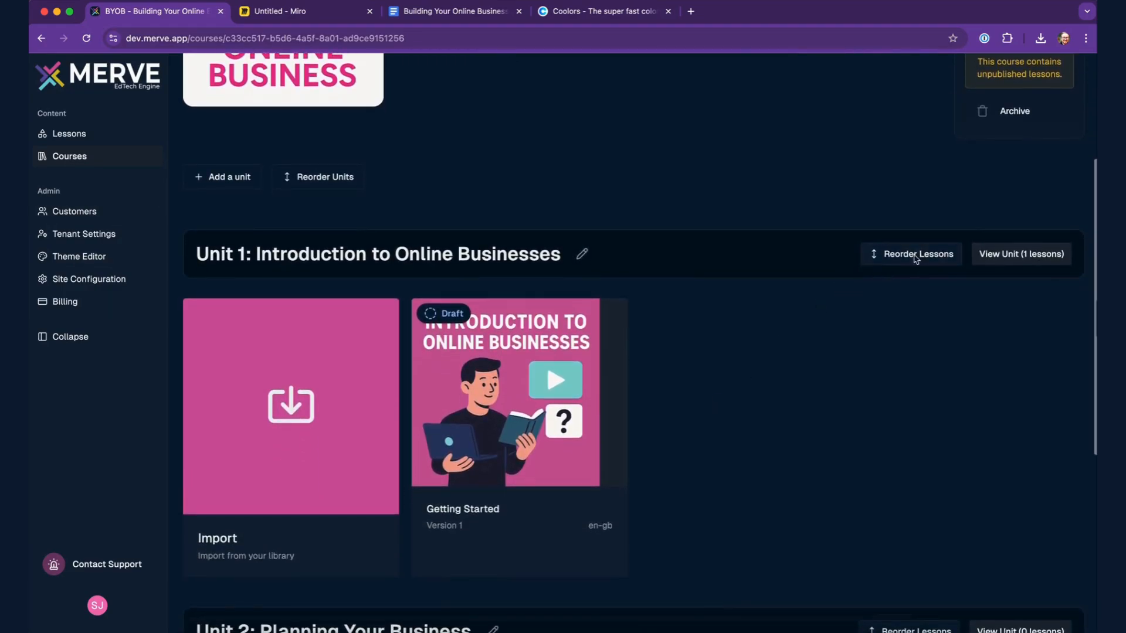
pyautogui.scroll(-2, 736, 412)
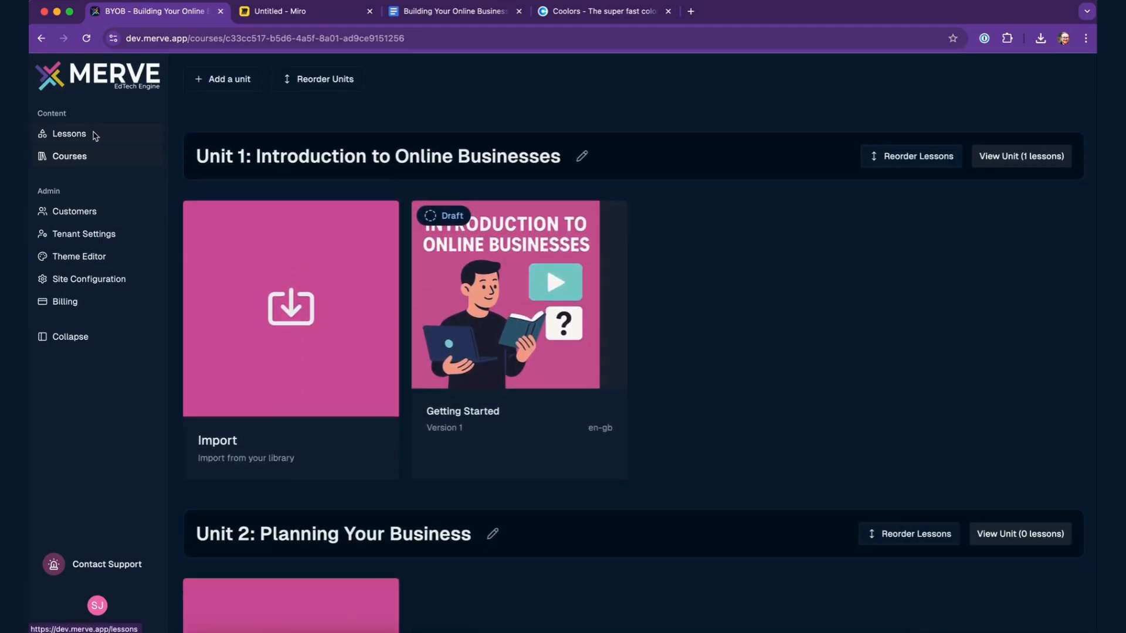
# Start a new lesson named "Setting Your Goals", copied from the Lesson 2 heading under Unit 1 in the outline document.
pyautogui.click(445, 15)
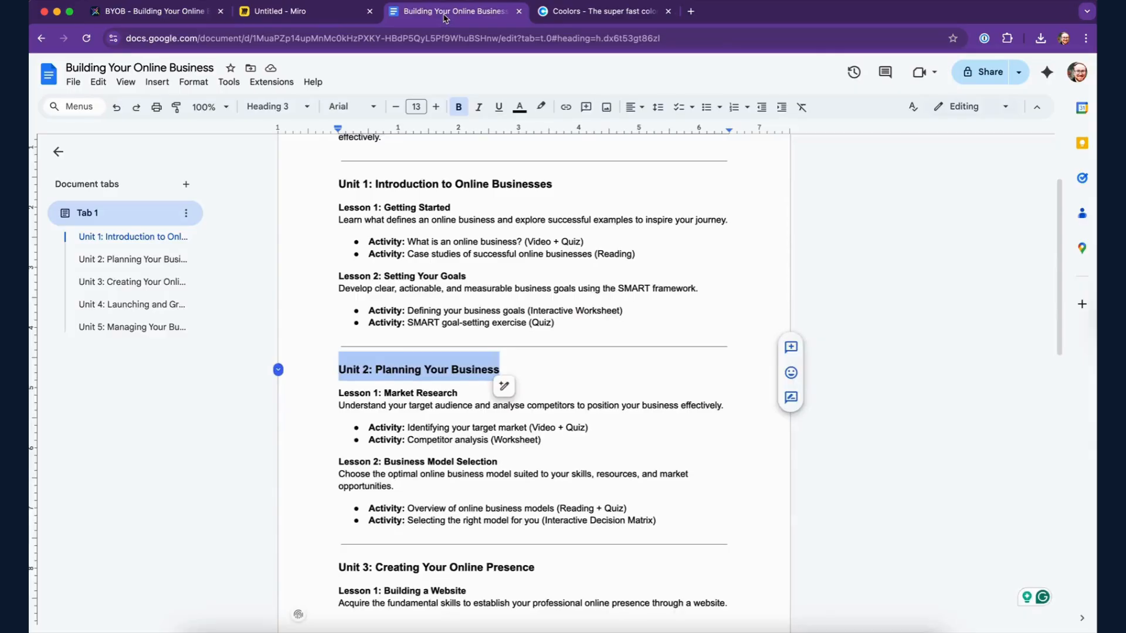
pyautogui.click(533, 220)
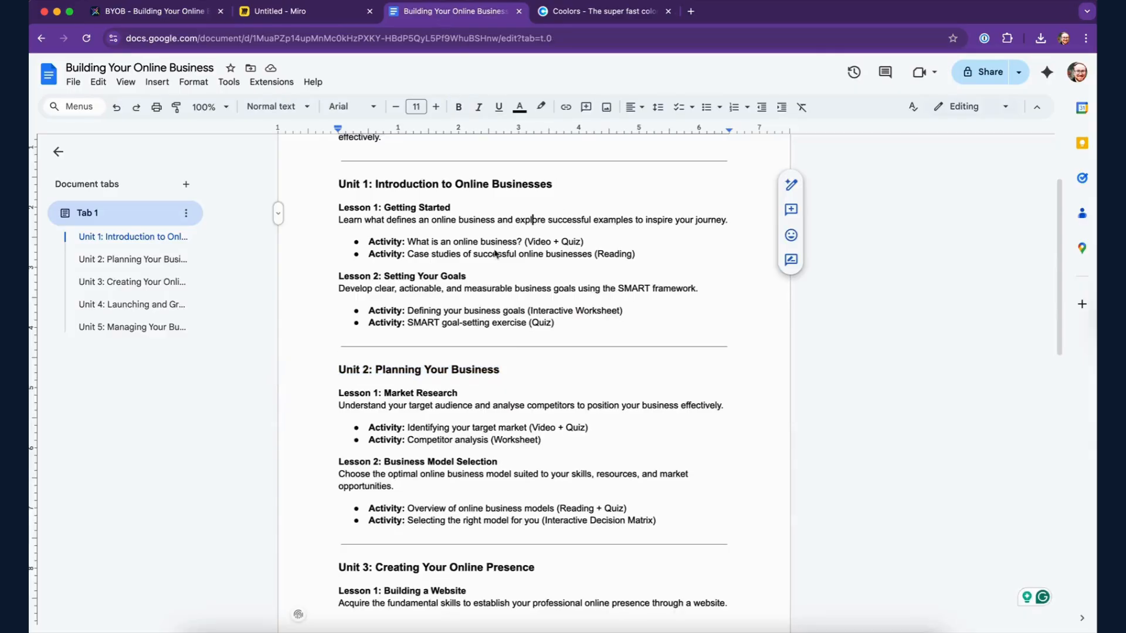
pyautogui.click(140, 16)
pyautogui.click(72, 137)
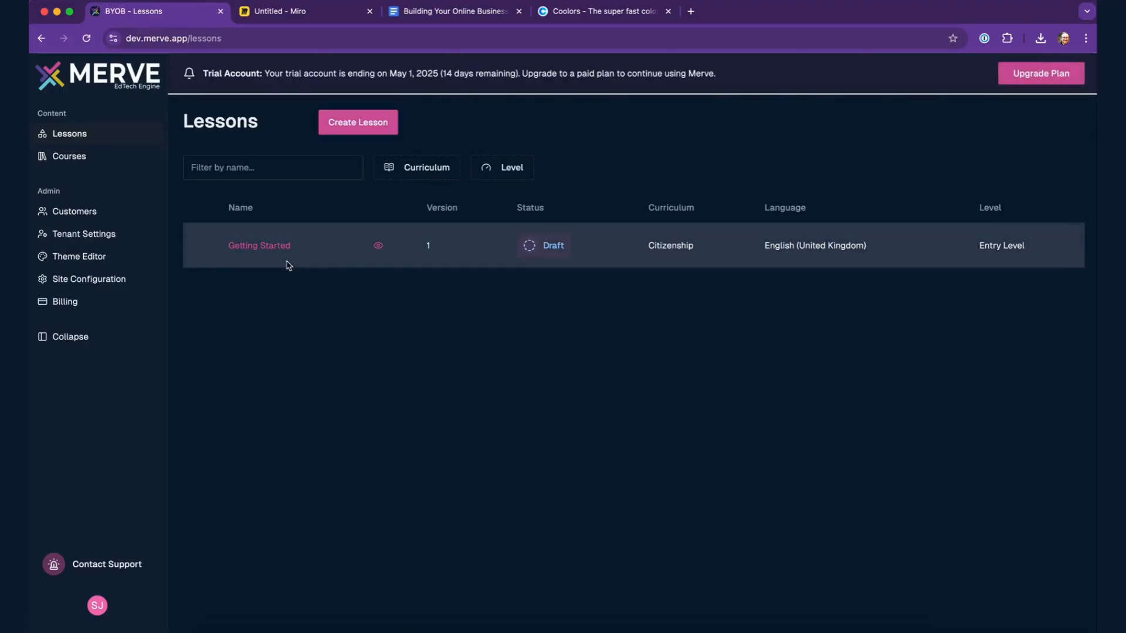
pyautogui.click(344, 129)
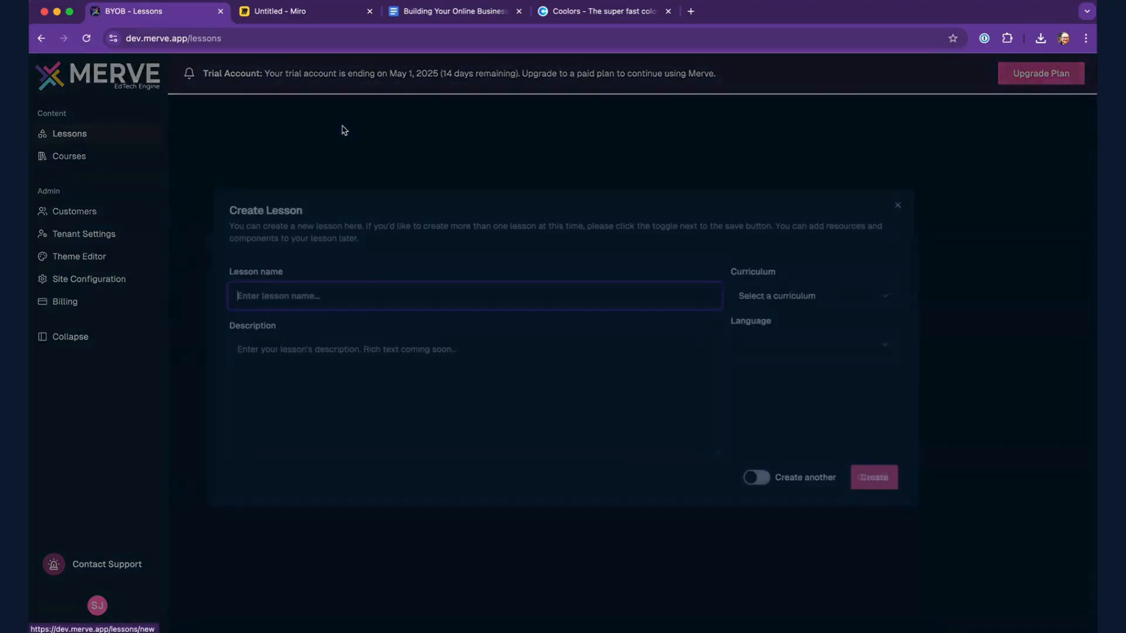
pyautogui.click(480, 16)
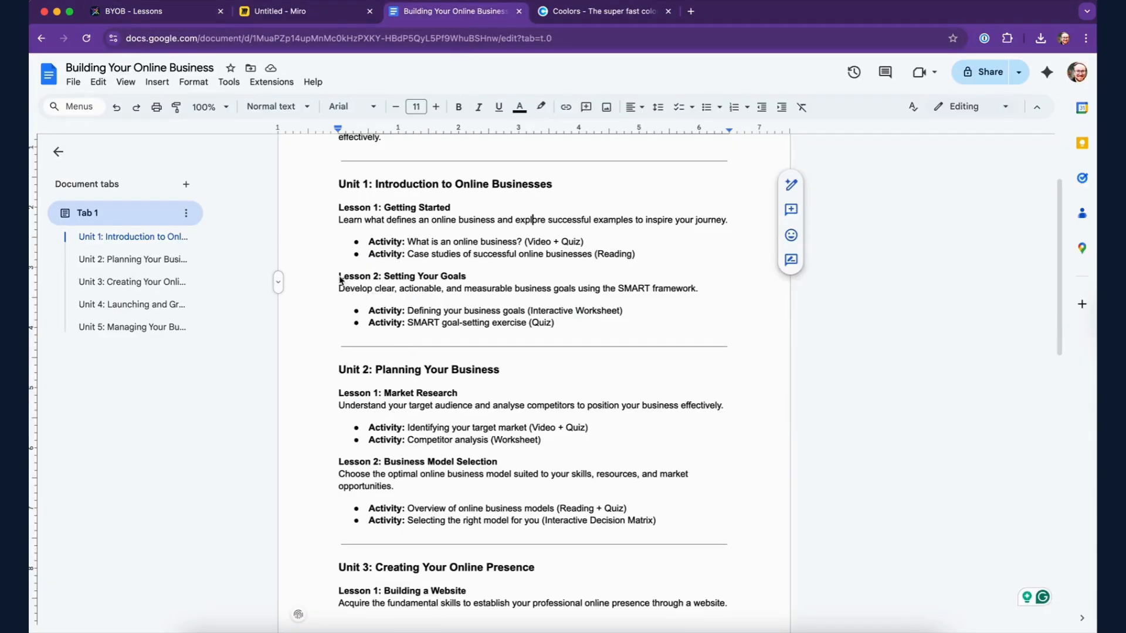
pyautogui.moveTo(339, 277); pyautogui.dragTo(385, 278)
pyautogui.press('super+c')
pyautogui.click(467, 277)
pyautogui.click(145, 15)
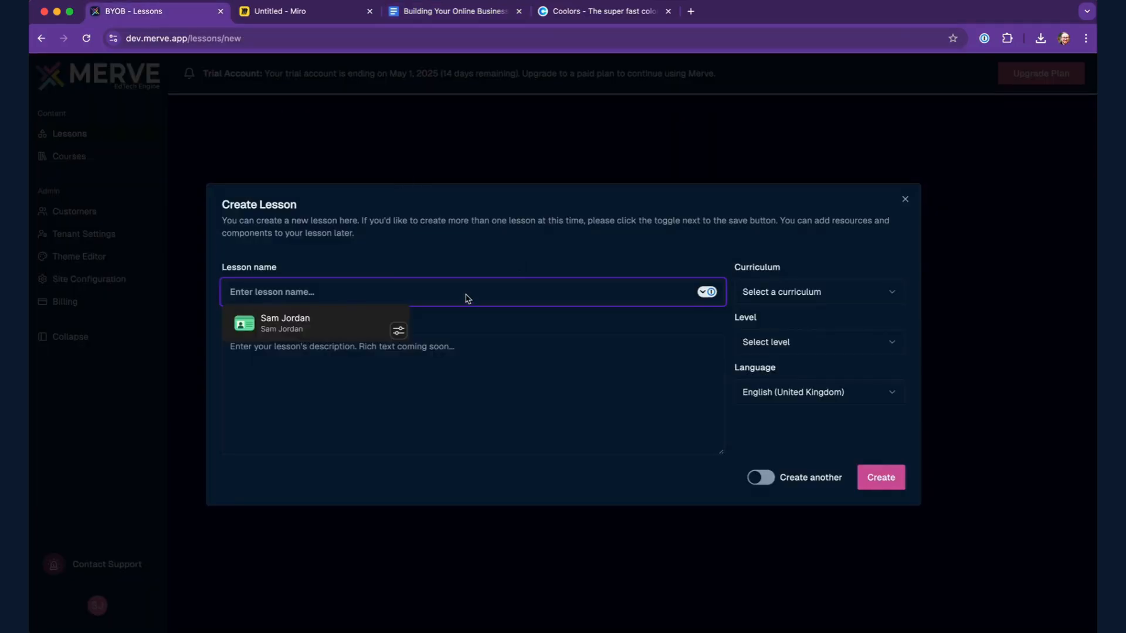
pyautogui.press('super+v')
# Fill the lesson description with "Develop clear, actionable, and measurable business goals using the SMART framework." from the outline document.
pyautogui.click(445, 12)
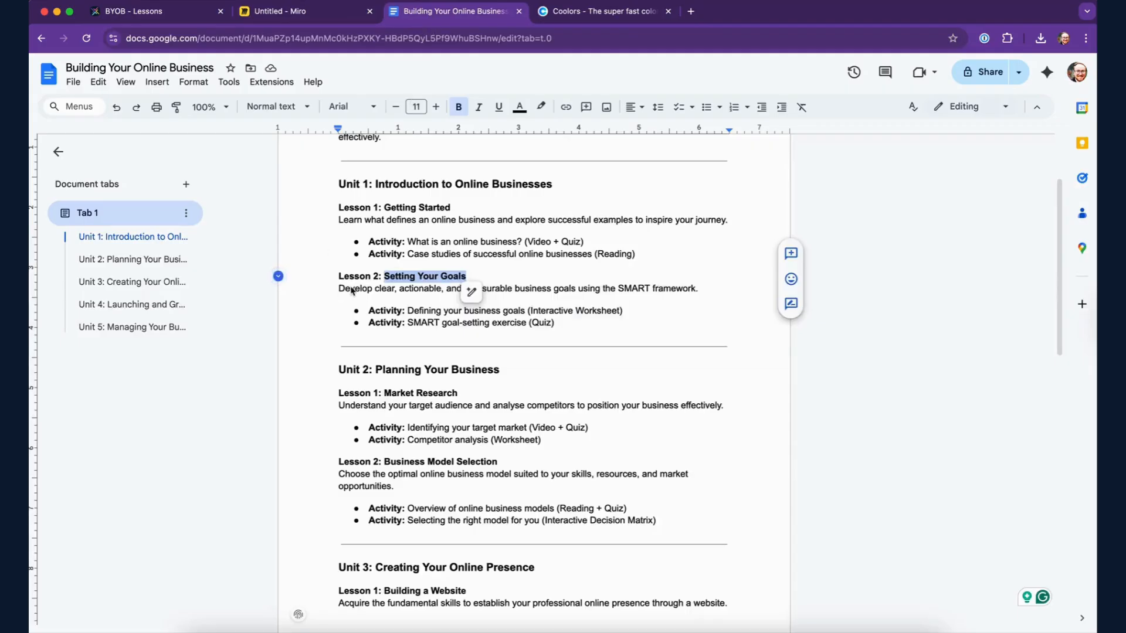
pyautogui.moveTo(338, 289); pyautogui.dragTo(699, 295)
pyautogui.press('super+c')
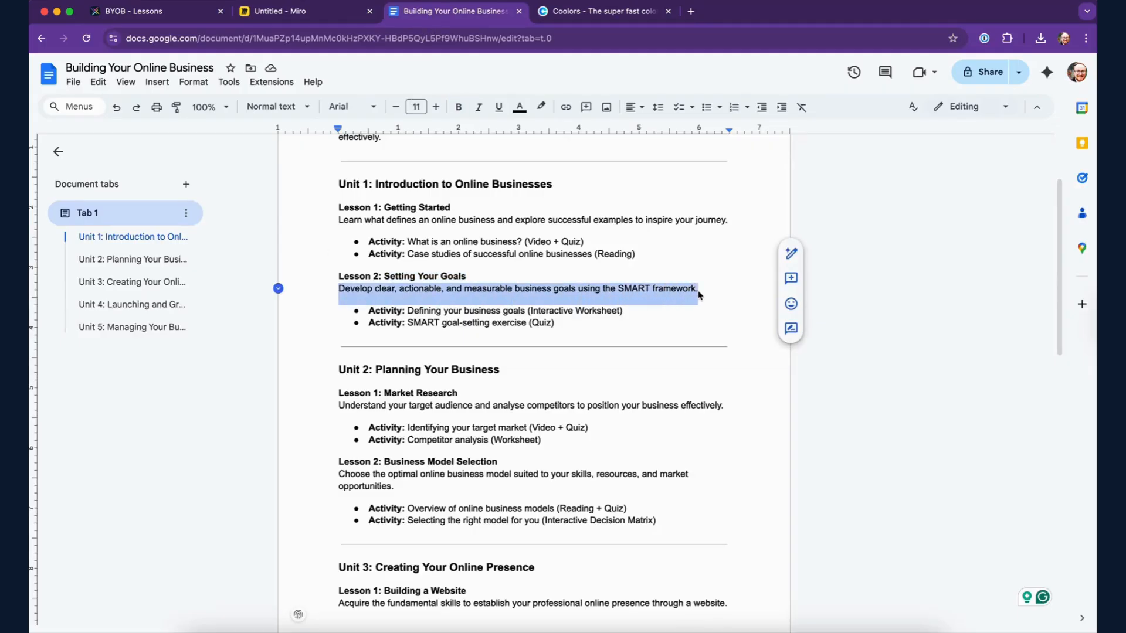
pyautogui.click(146, 12)
pyautogui.click(423, 380)
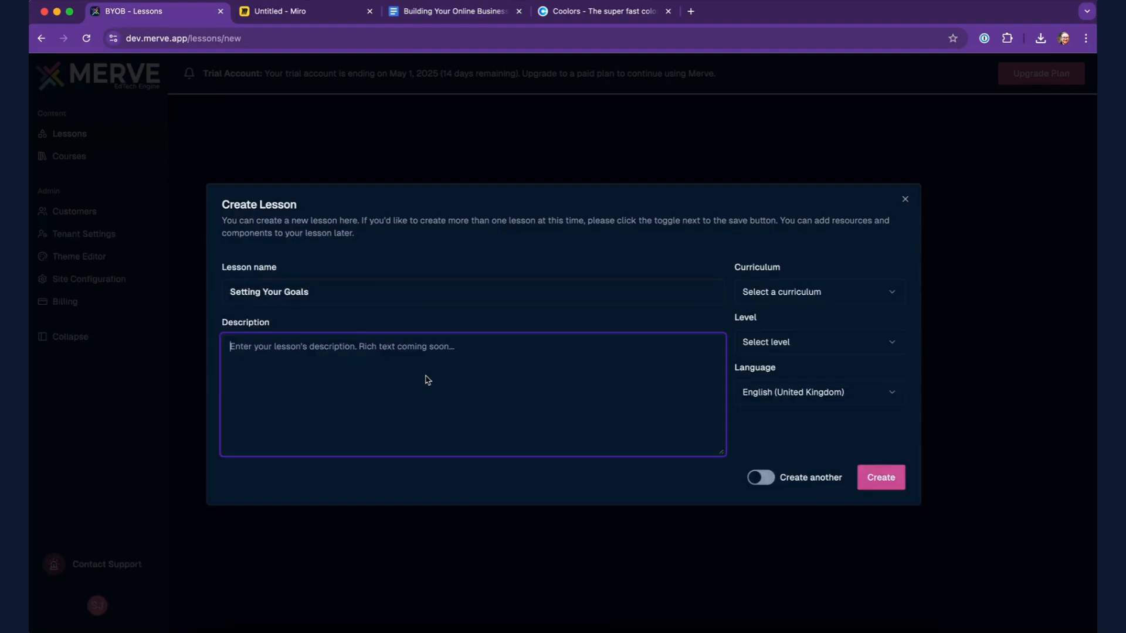
pyautogui.press('super+v')
pyautogui.click(507, 480)
# Set the new lesson's curriculum to Citizenship and its level to Entry Level.
pyautogui.click(833, 293)
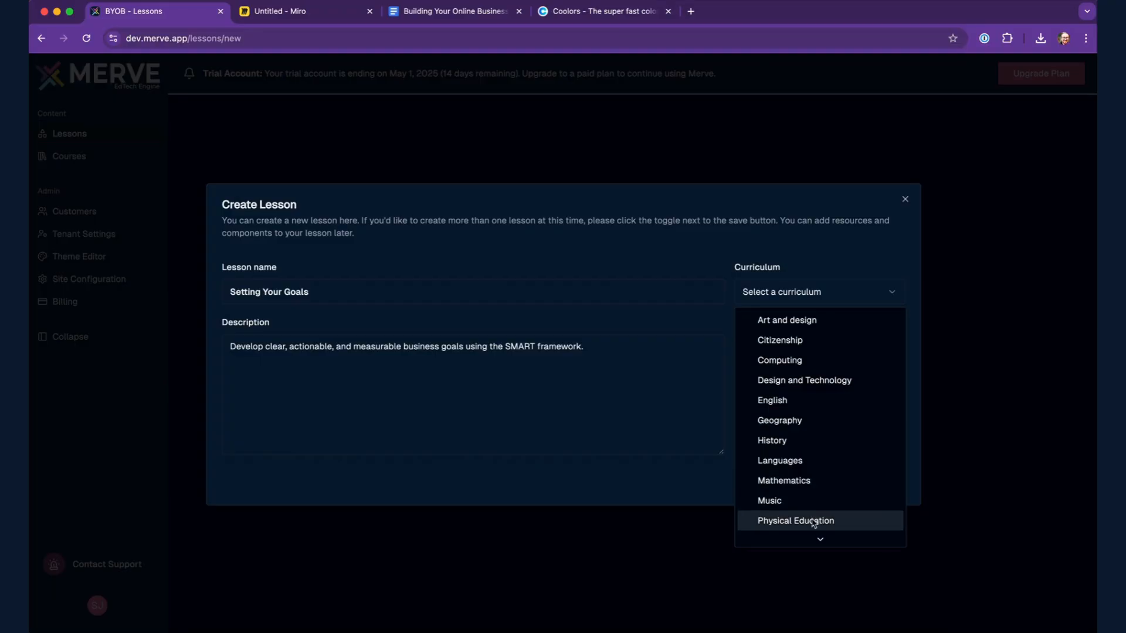
pyautogui.moveTo(815, 533)
pyautogui.moveTo(823, 314)
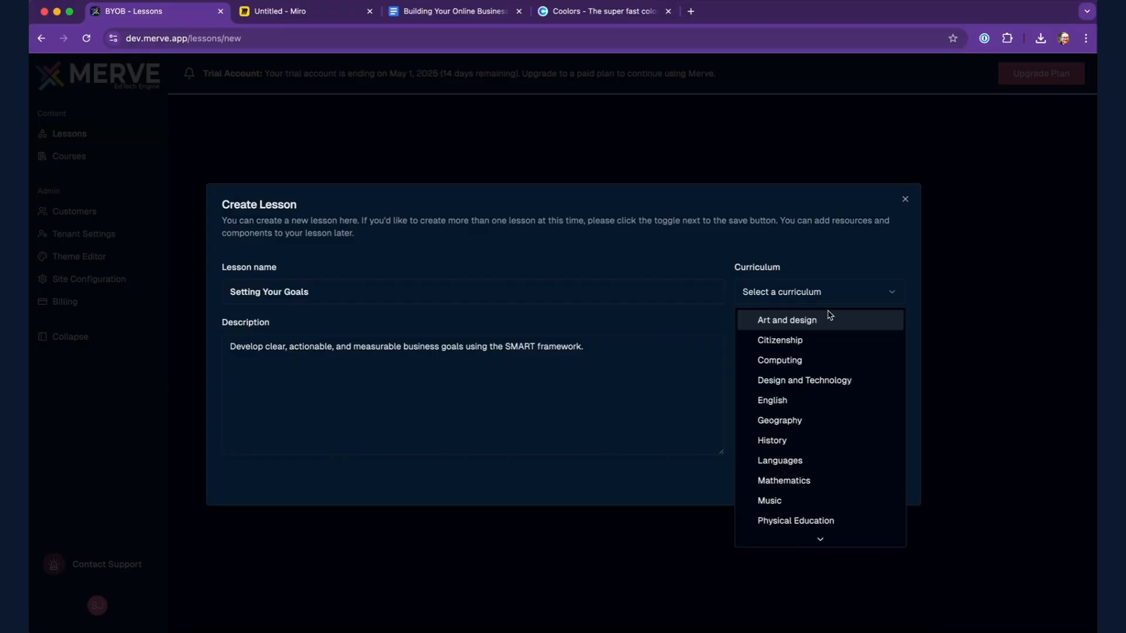
pyautogui.click(826, 346)
pyautogui.click(814, 350)
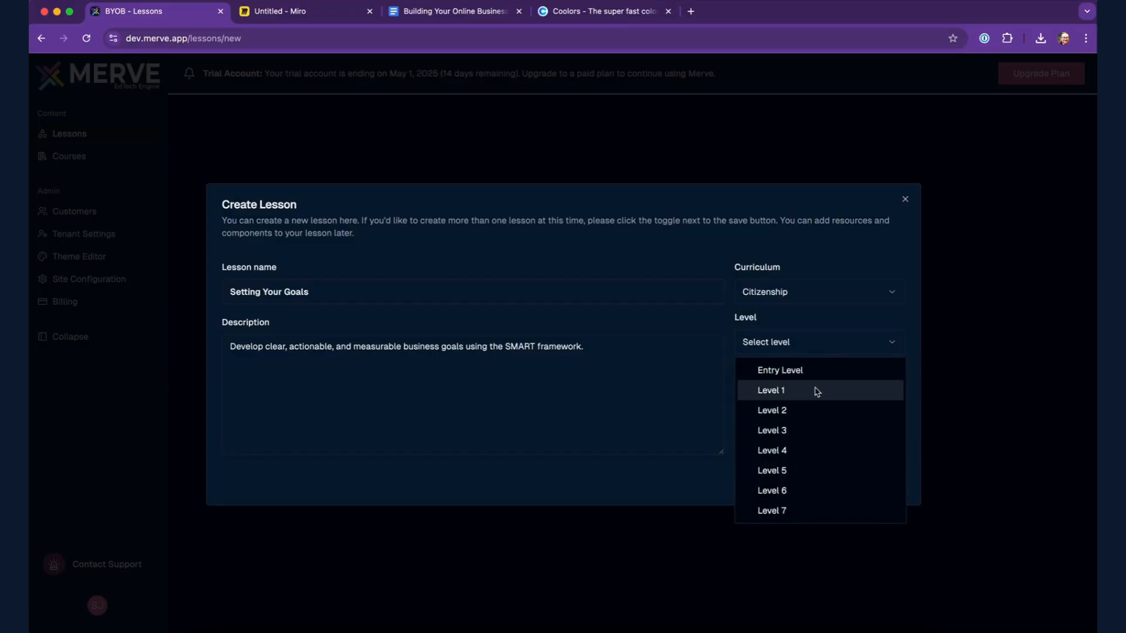
pyautogui.click(813, 375)
pyautogui.click(812, 350)
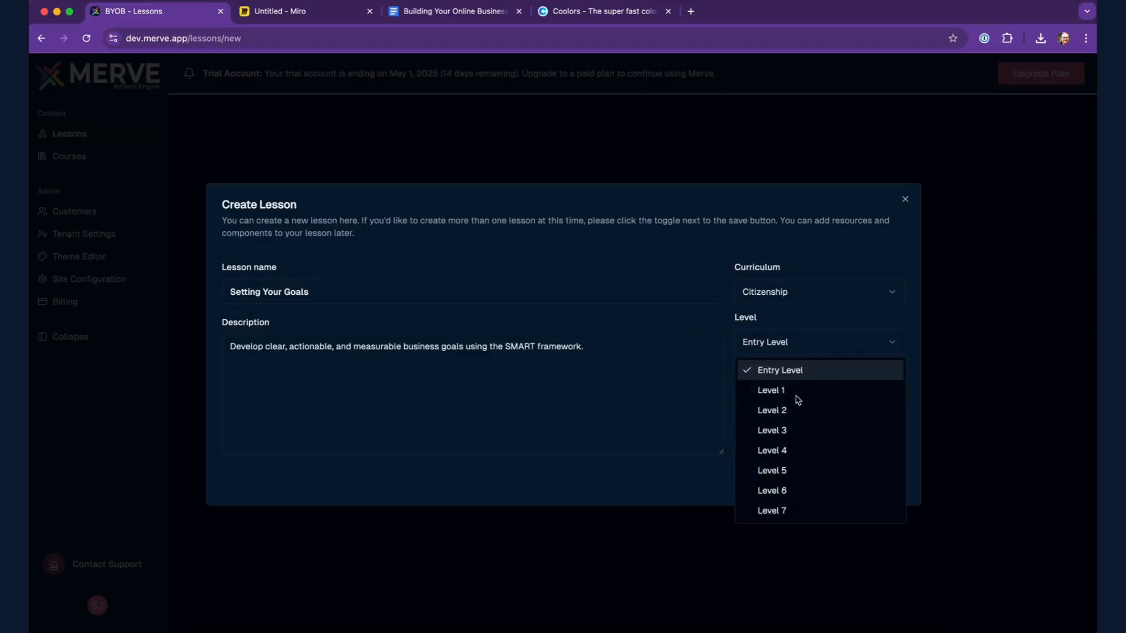
pyautogui.click(682, 492)
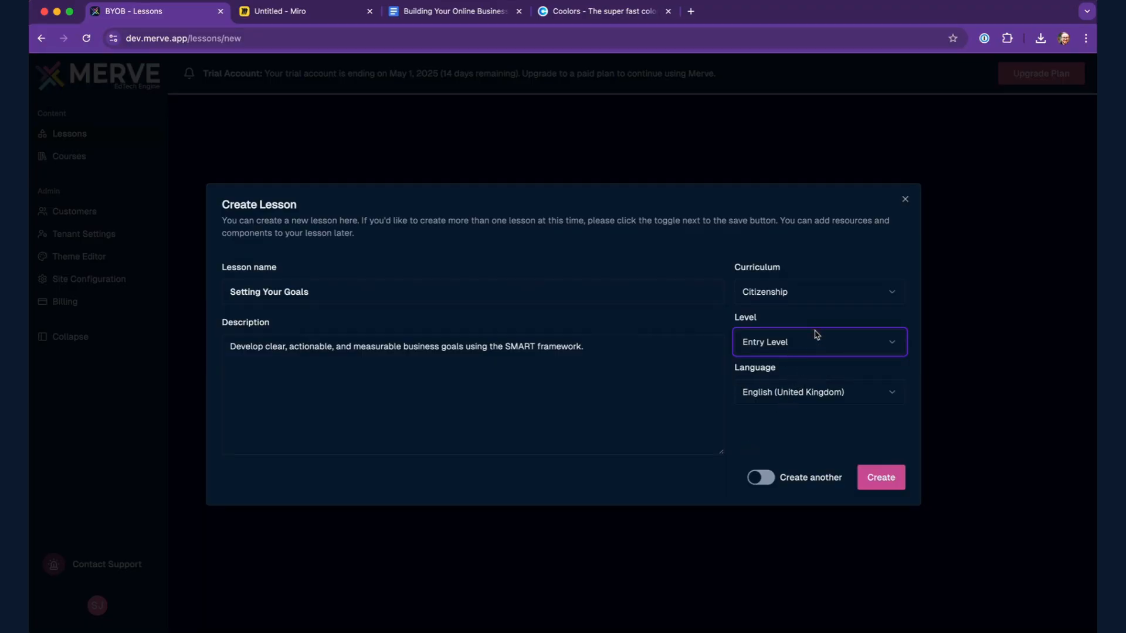
# Keep English (United Kingdom) as the lesson language and create the lesson.
pyautogui.click(799, 394)
pyautogui.click(817, 380)
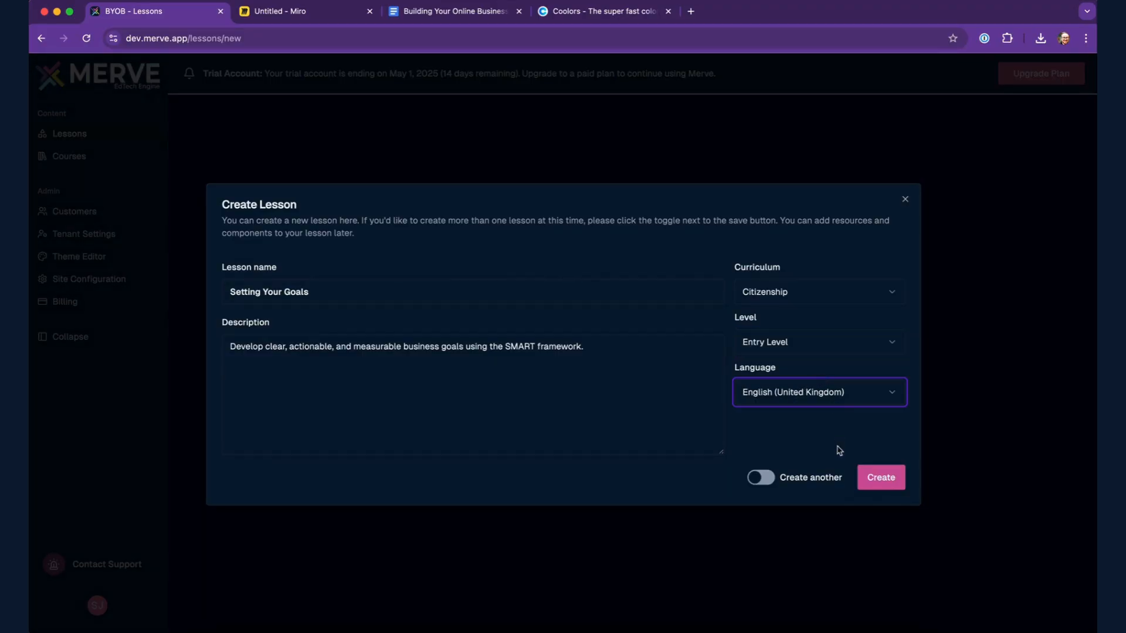
pyautogui.click(881, 484)
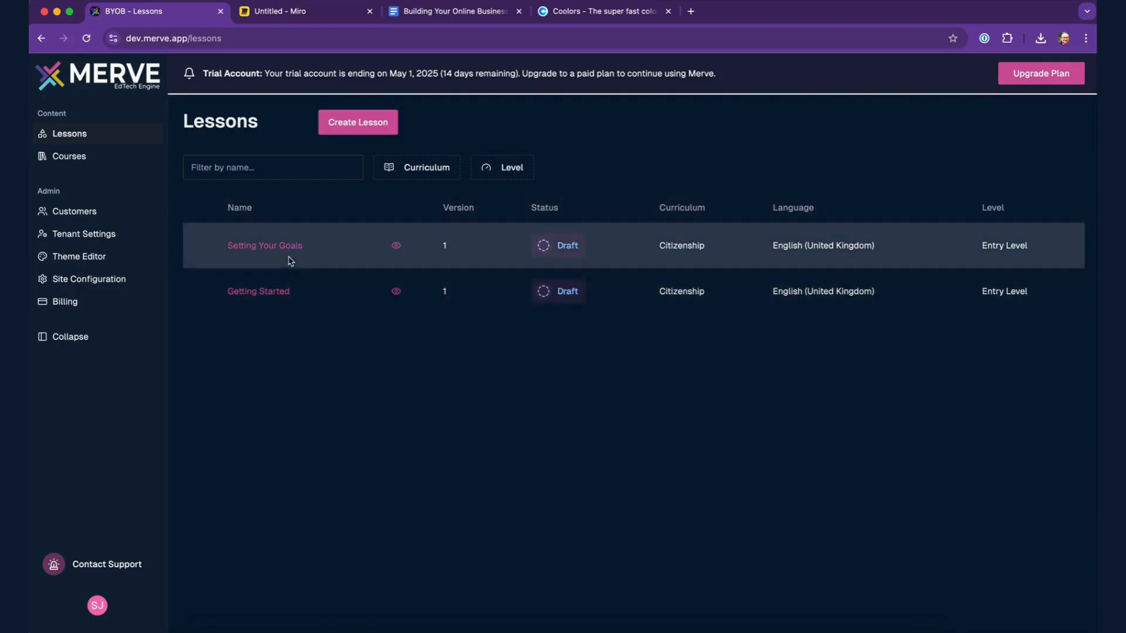
# Open the Setting Your Goals lesson and look through its details and the available activity and assessment types.
pyautogui.click(238, 248)
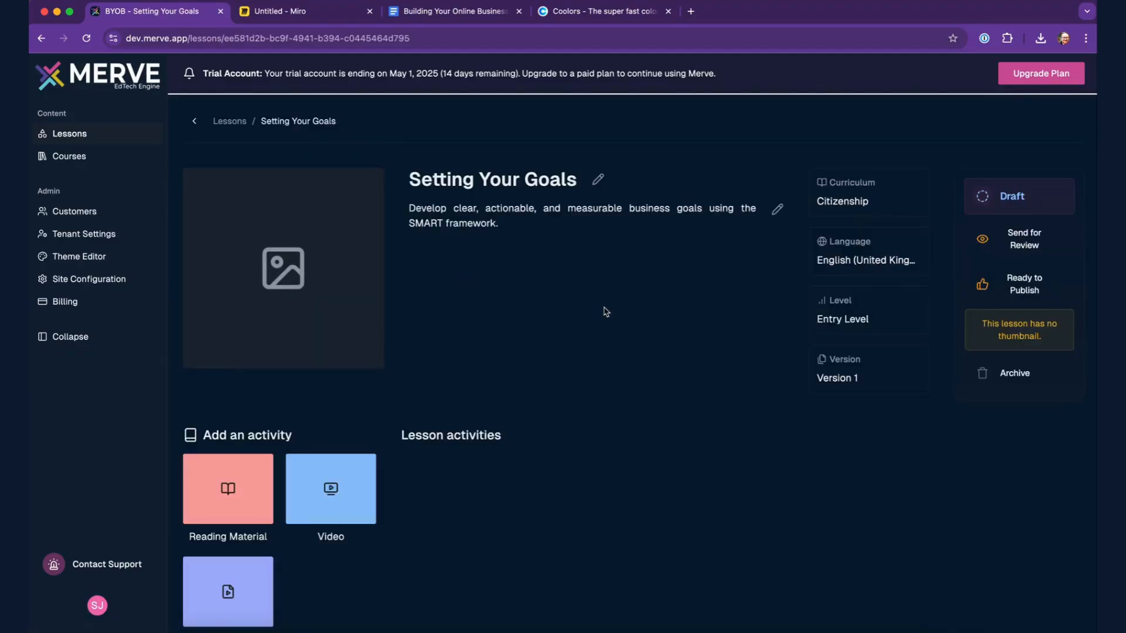
pyautogui.scroll(-3, 605, 312)
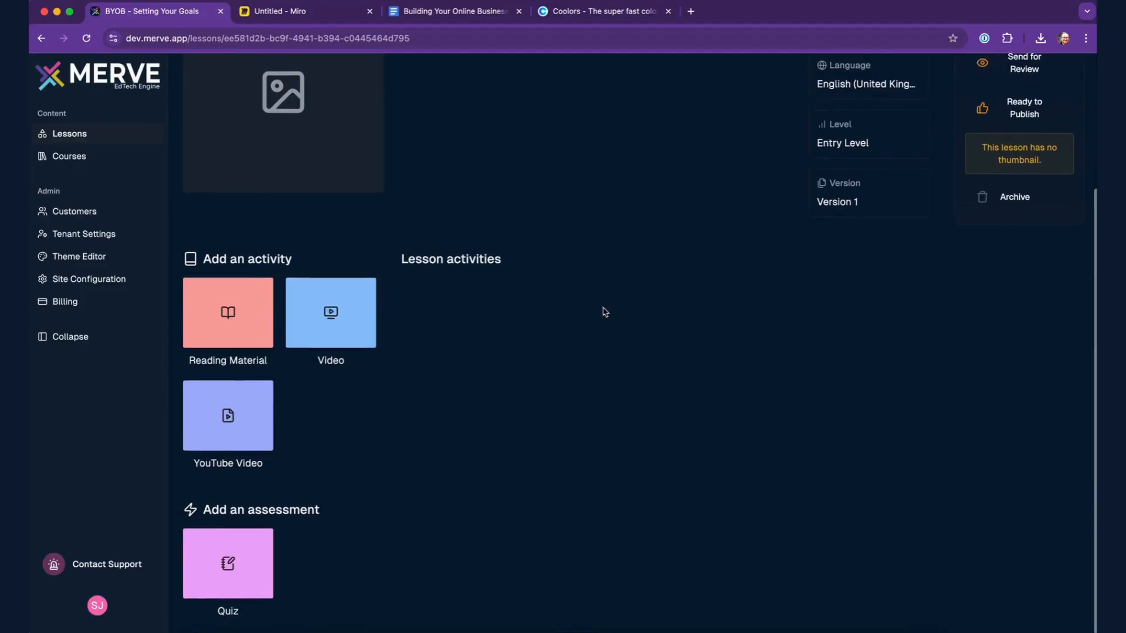
pyautogui.scroll(3, 605, 313)
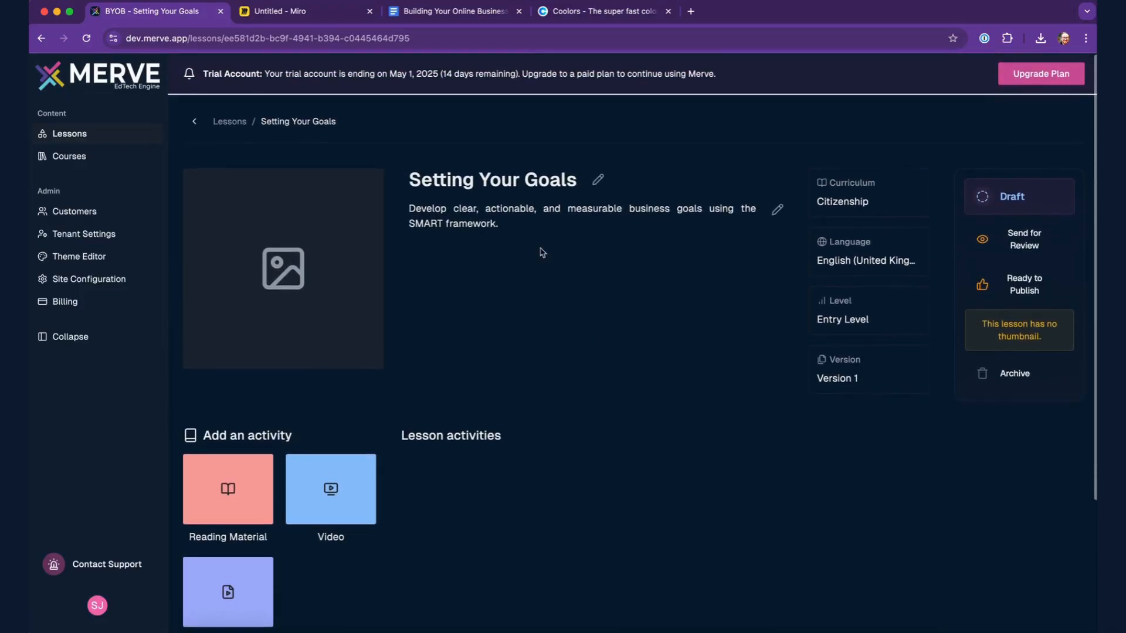
pyautogui.scroll(-3, 525, 479)
pyautogui.scroll(-1, 524, 479)
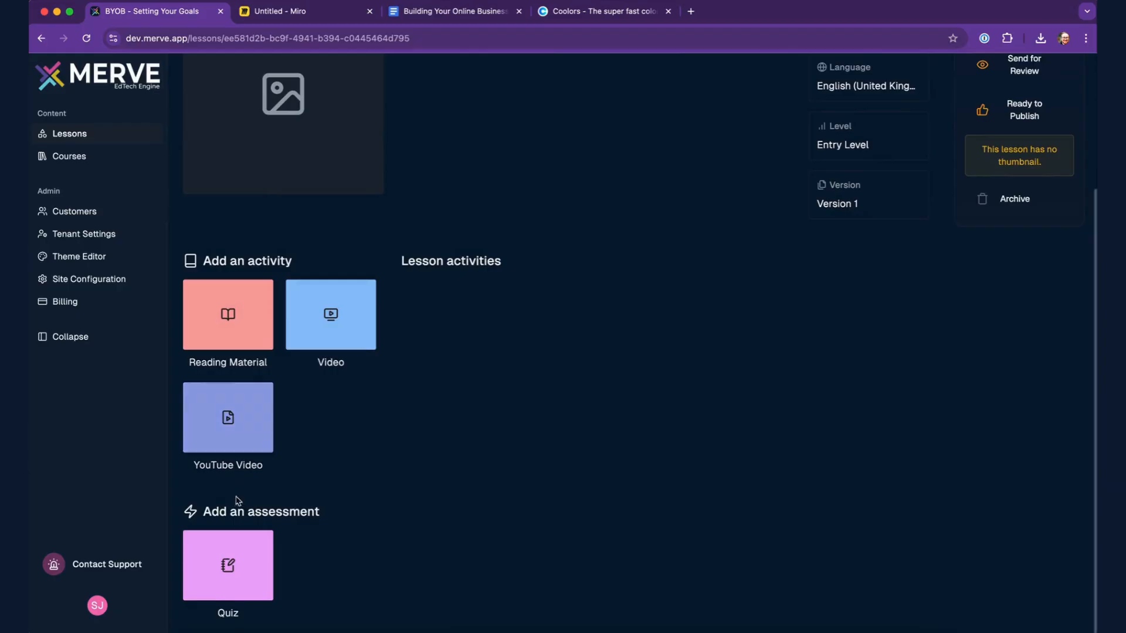
pyautogui.scroll(3, 505, 361)
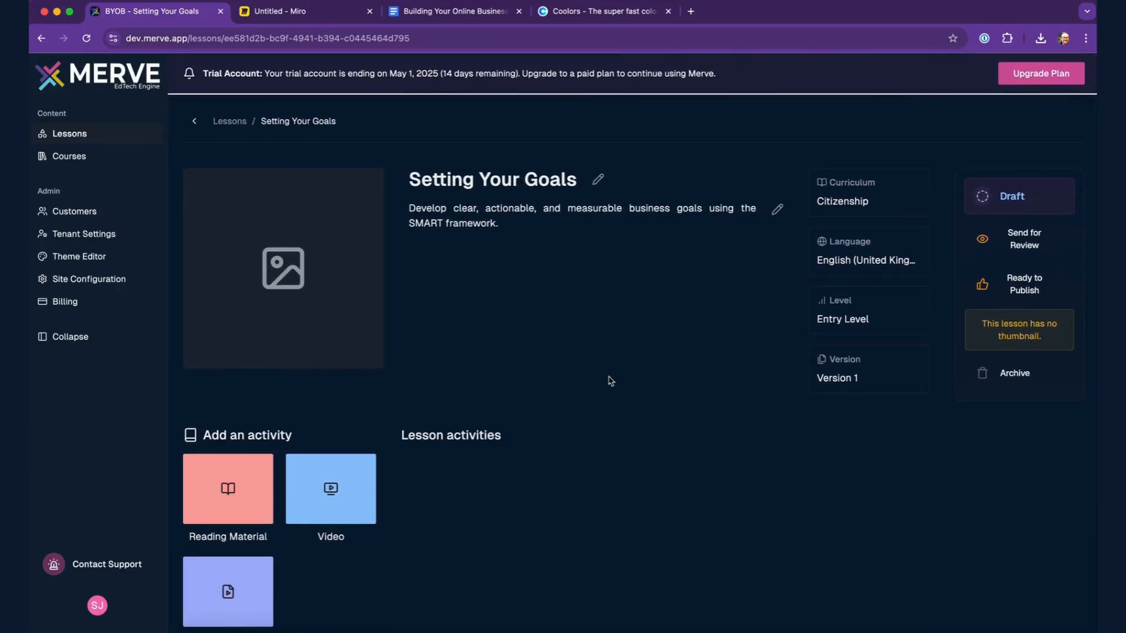
# Review the Setting Your Goals lesson page, from its details and status options down to the assessment section.
pyautogui.scroll(-3, 606, 379)
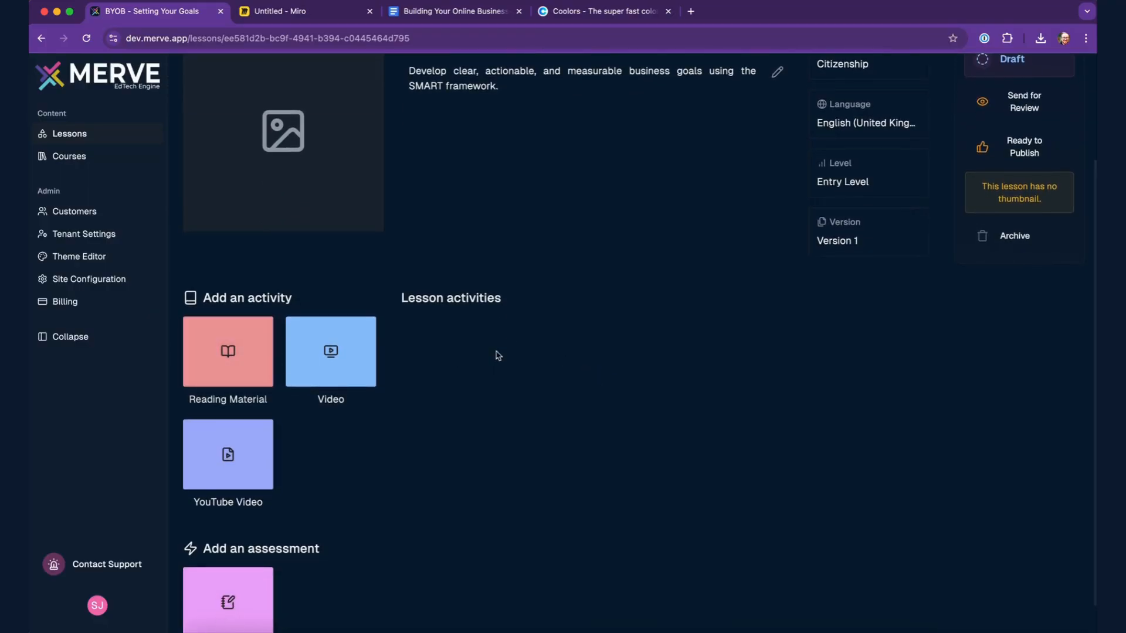
pyautogui.scroll(-1, 515, 395)
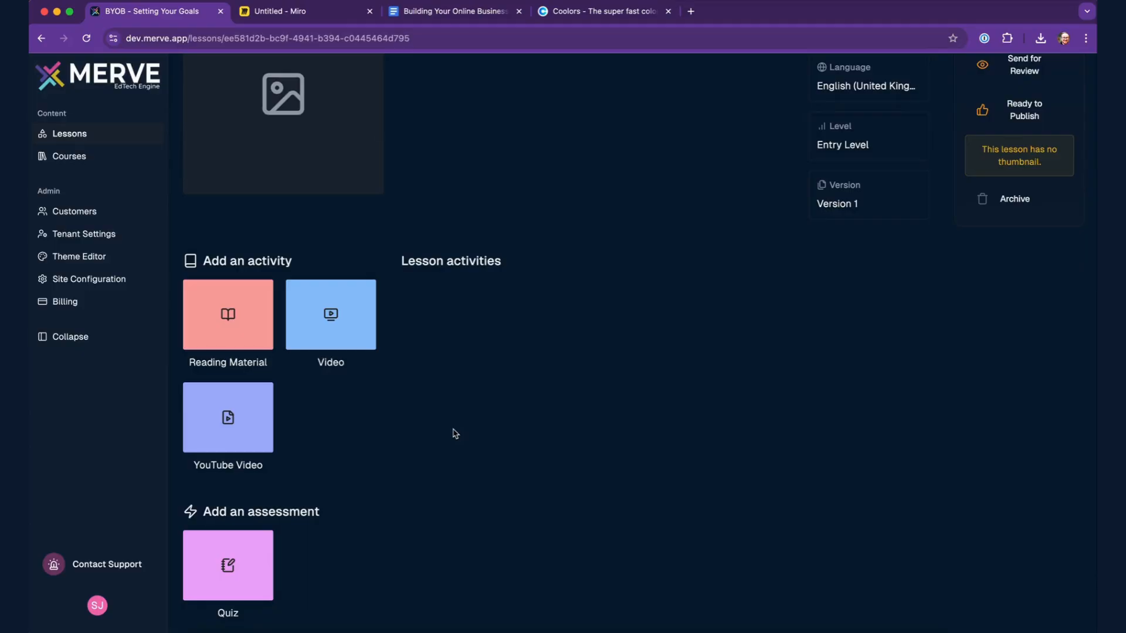
pyautogui.scroll(2, 455, 433)
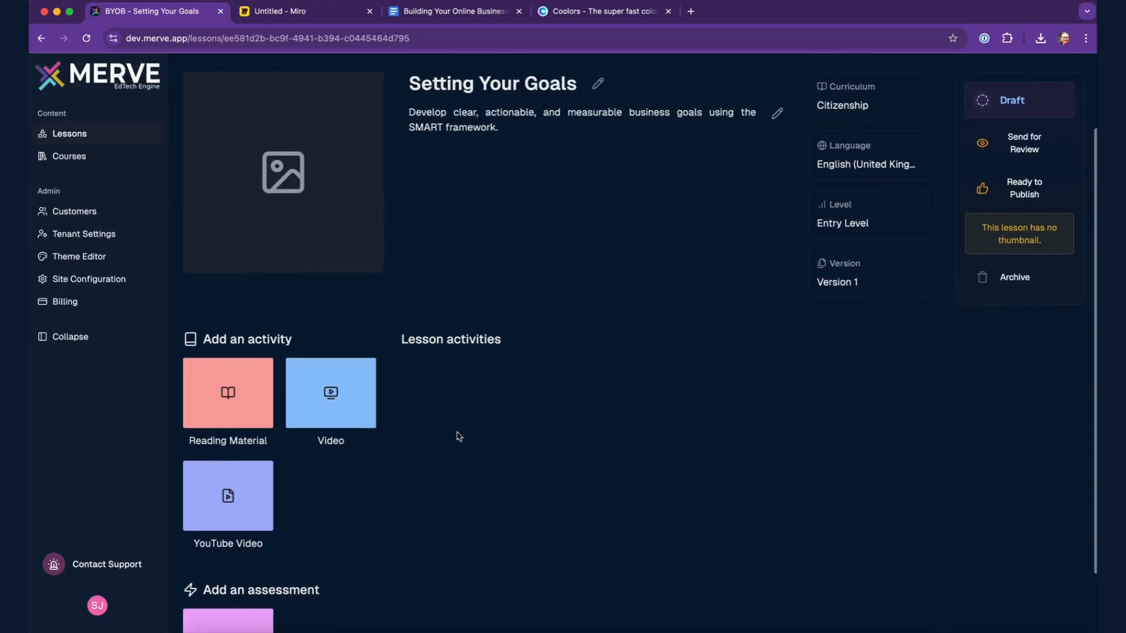
pyautogui.scroll(3, 457, 434)
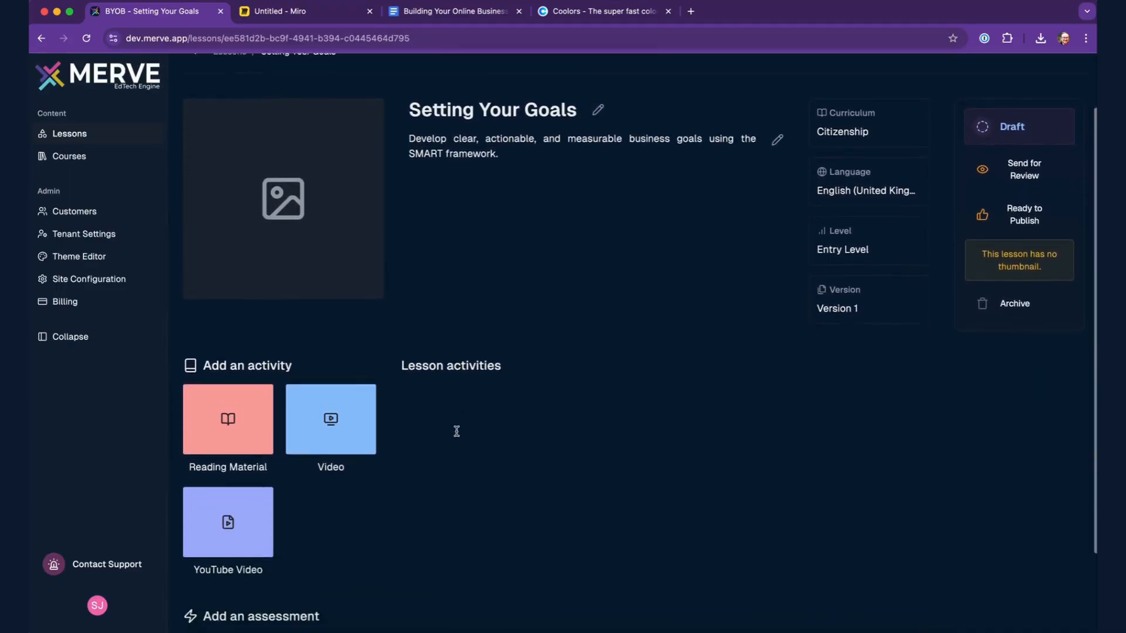
pyautogui.scroll(-3, 458, 434)
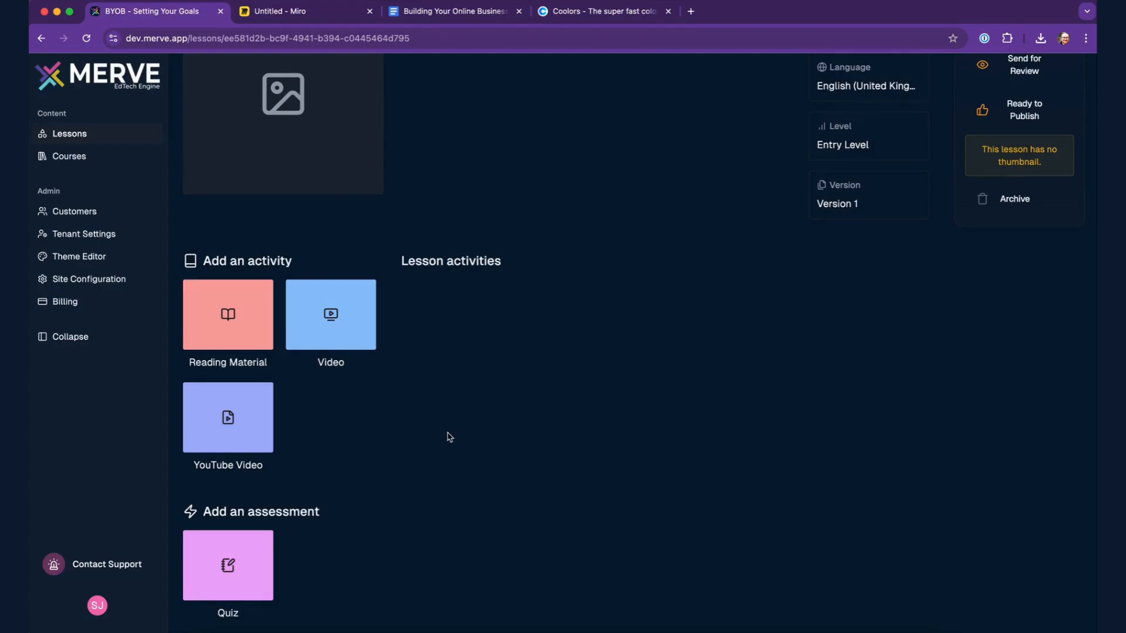
pyautogui.scroll(3, 448, 434)
pyautogui.scroll(-2, 448, 435)
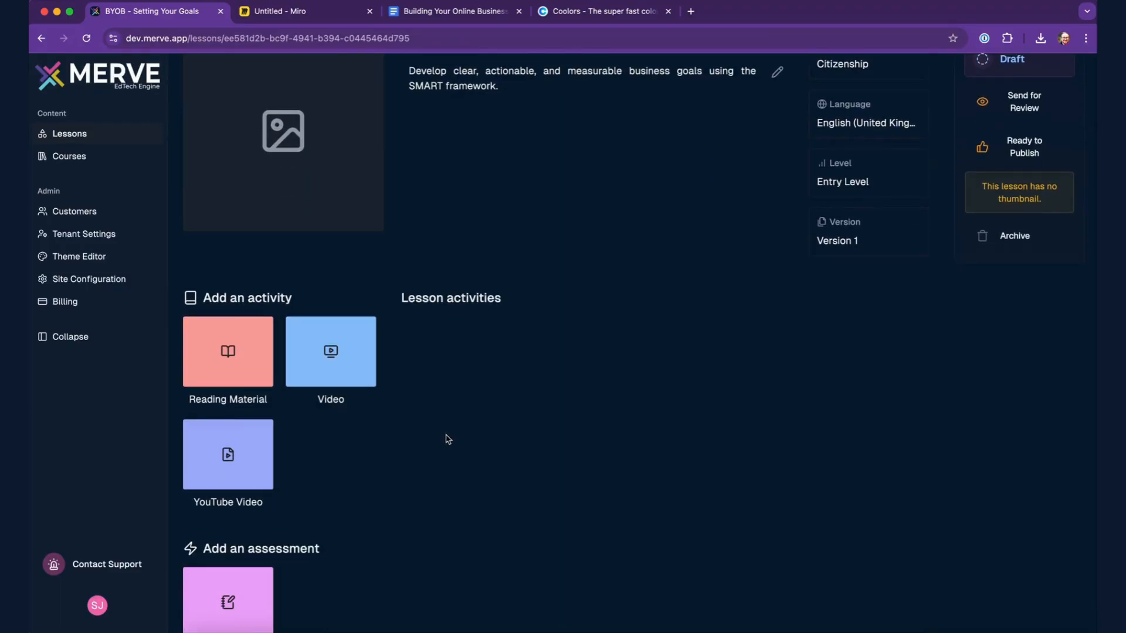
pyautogui.scroll(2, 448, 439)
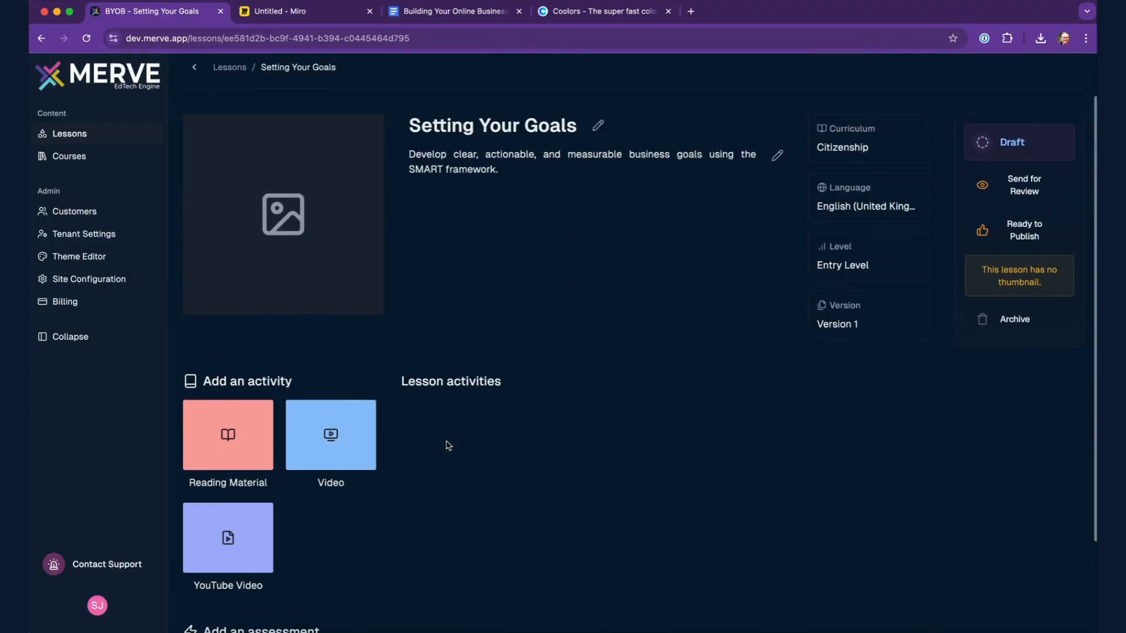
# Add a reading material activity named "Book about Setting your goals" to the Setting Your Goals lesson.
pyautogui.click(224, 448)
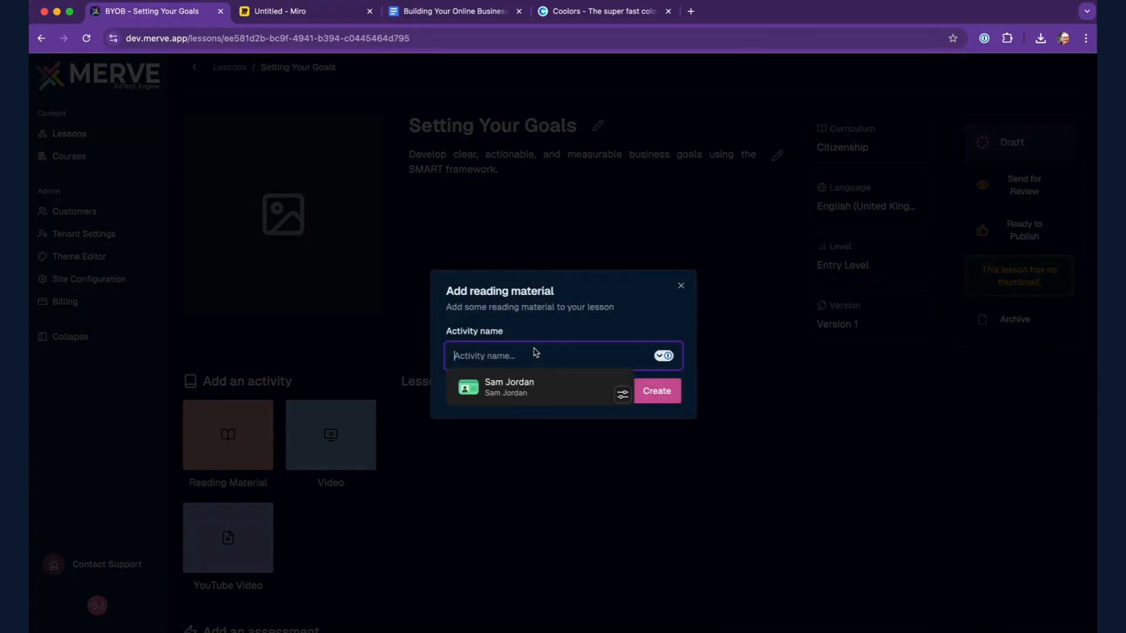
pyautogui.write('Bo')
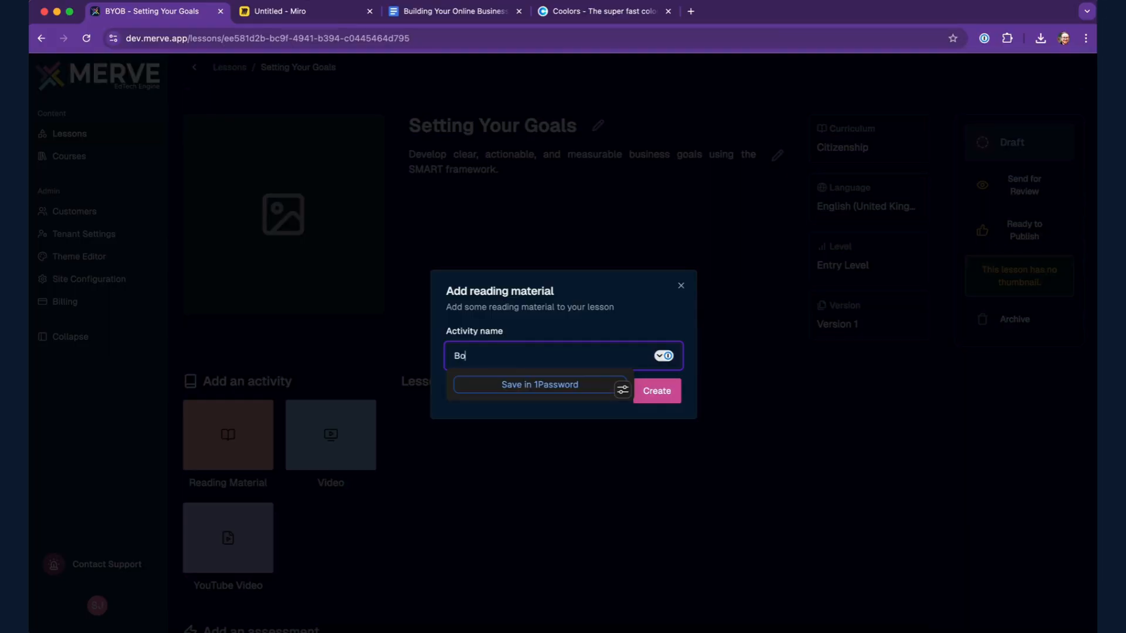
pyautogui.write('ok about Setting your goals')
pyautogui.click(660, 398)
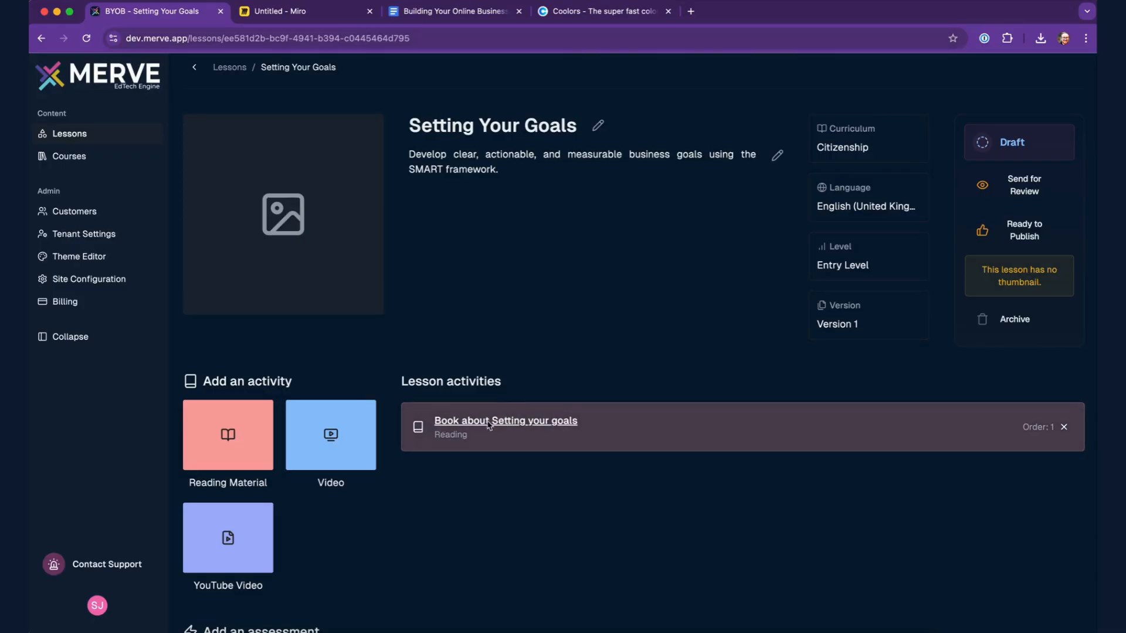
# Add a video activity named "Tutorial Video" to the Setting Your Goals lesson.
pyautogui.click(321, 459)
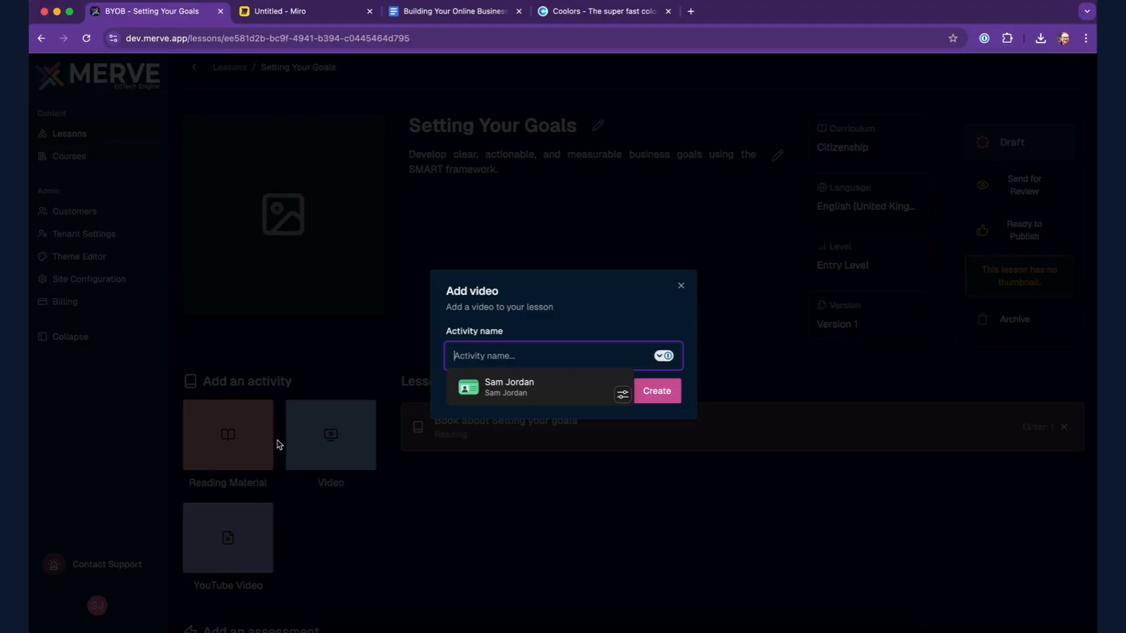
pyautogui.write('Tut')
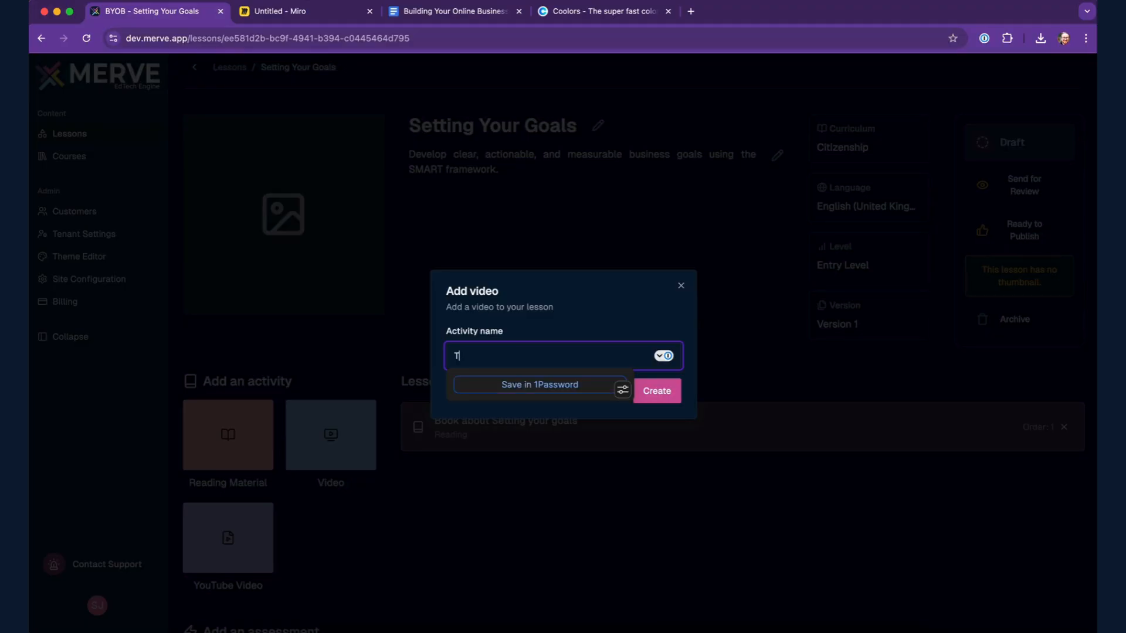
pyautogui.write('orial Video')
pyautogui.click(672, 397)
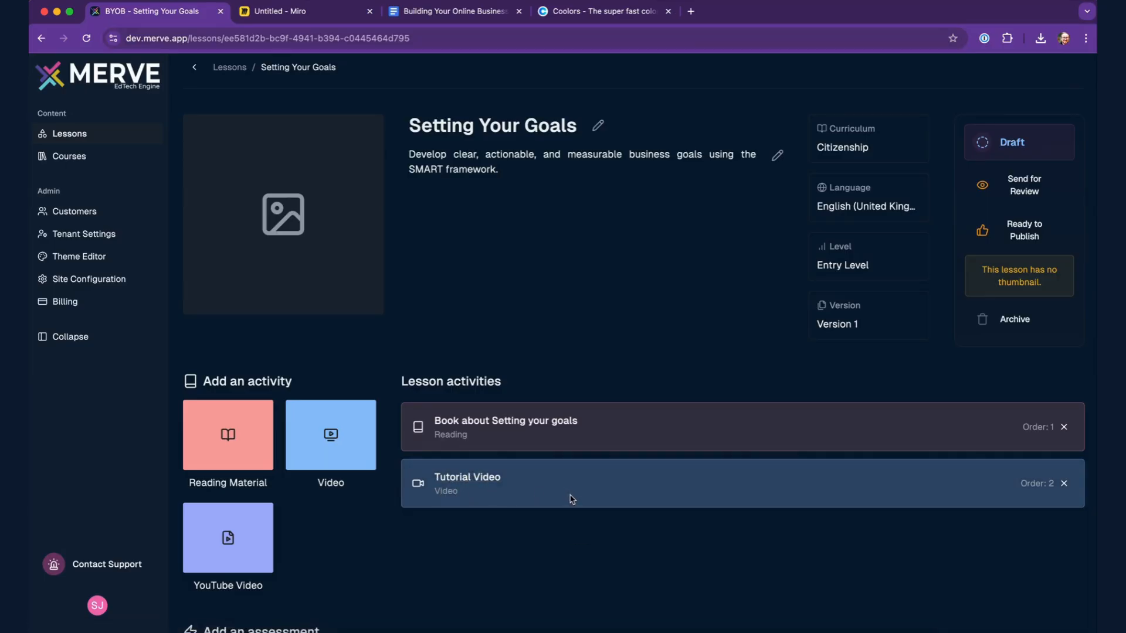
pyautogui.moveTo(568, 499)
pyautogui.mouseDown()
pyautogui.moveTo(565, 430)
pyautogui.moveTo(568, 493)
pyautogui.mouseUp()
# Open the form for adding a quiz assessment to the Setting Your Goals lesson.
pyautogui.scroll(-3, 533, 538)
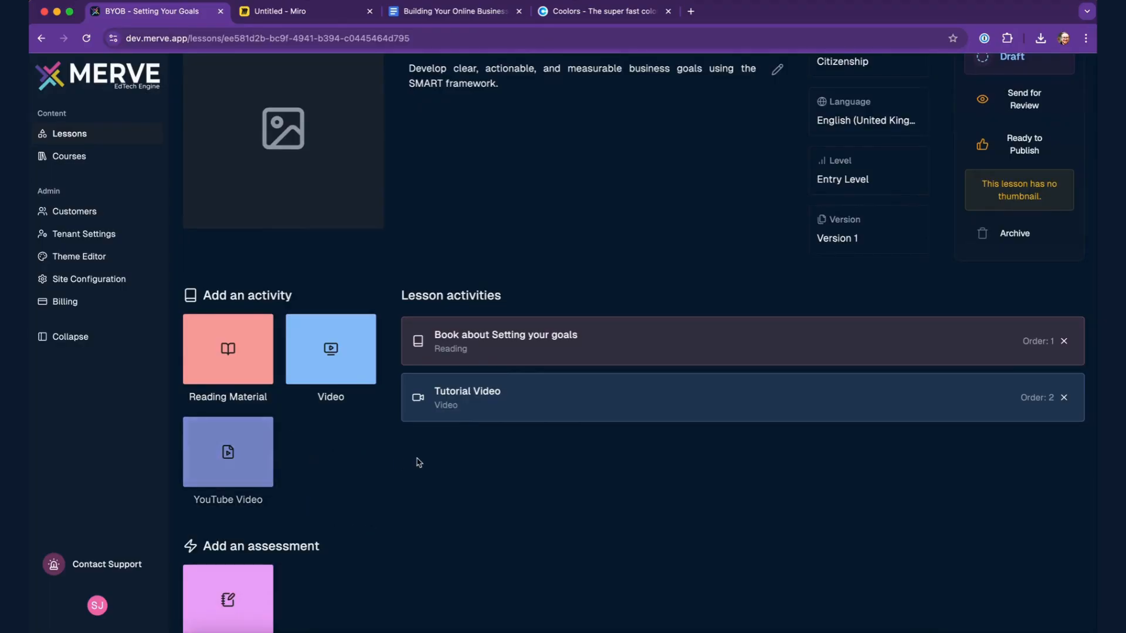
pyautogui.scroll(-1, 409, 467)
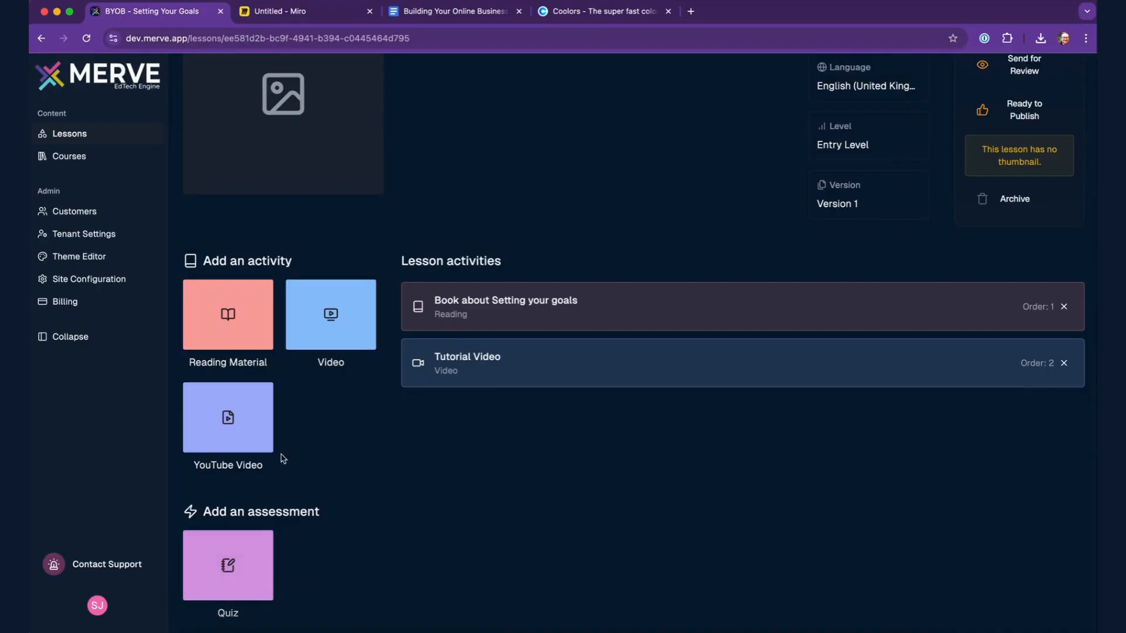
pyautogui.click(256, 578)
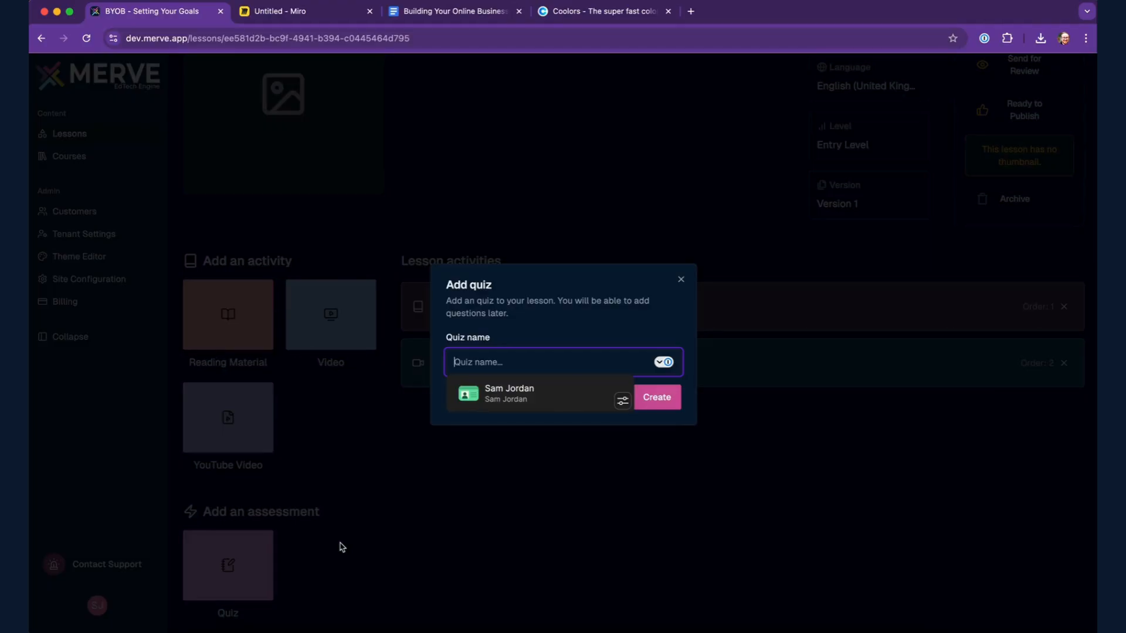
# Switch to the Miro board, duplicate the Lesson 3 box below Lesson 2 Refresher in the Unit 1 column, and label the copy "Assessment".
pyautogui.click(290, 13)
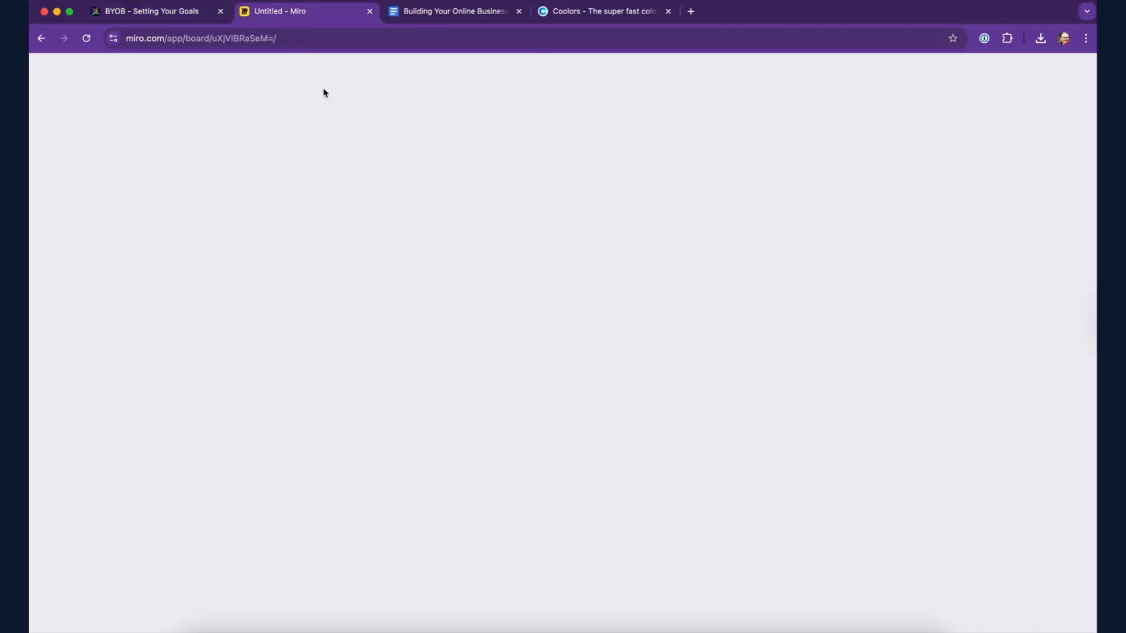
pyautogui.scroll(-3, 469, 345)
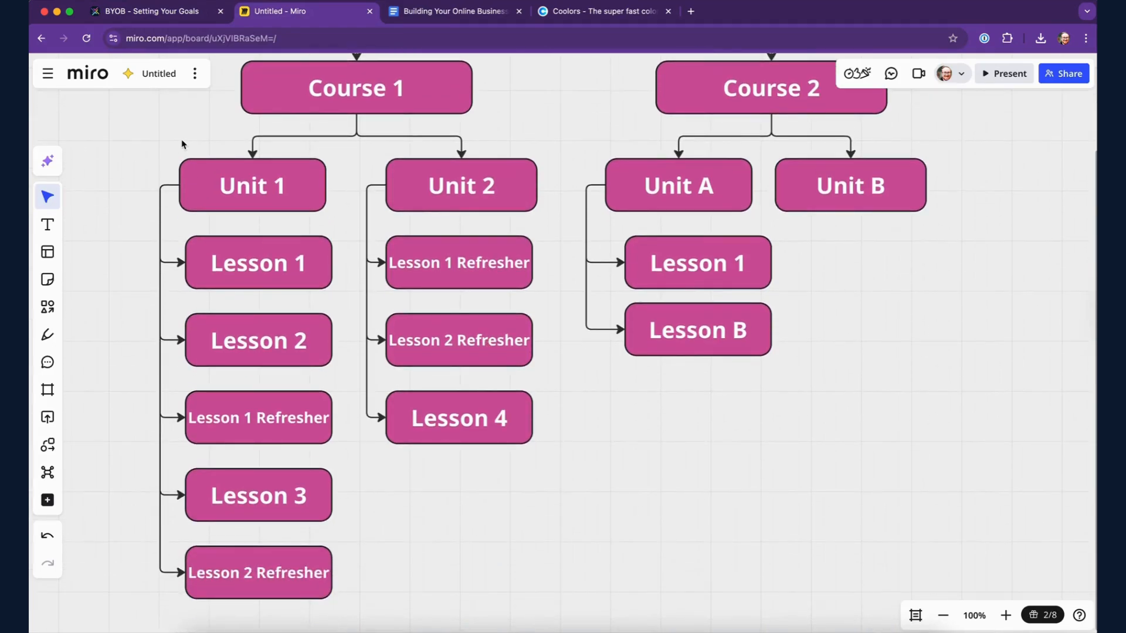
pyautogui.click(246, 269)
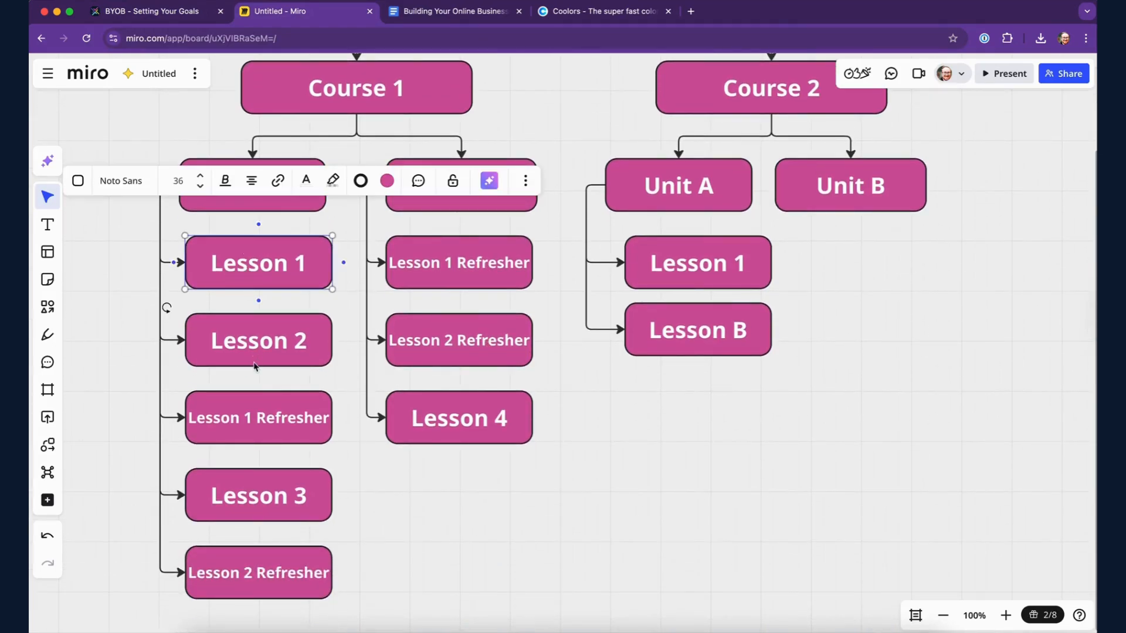
pyautogui.scroll(-2, 265, 566)
pyautogui.click(272, 437)
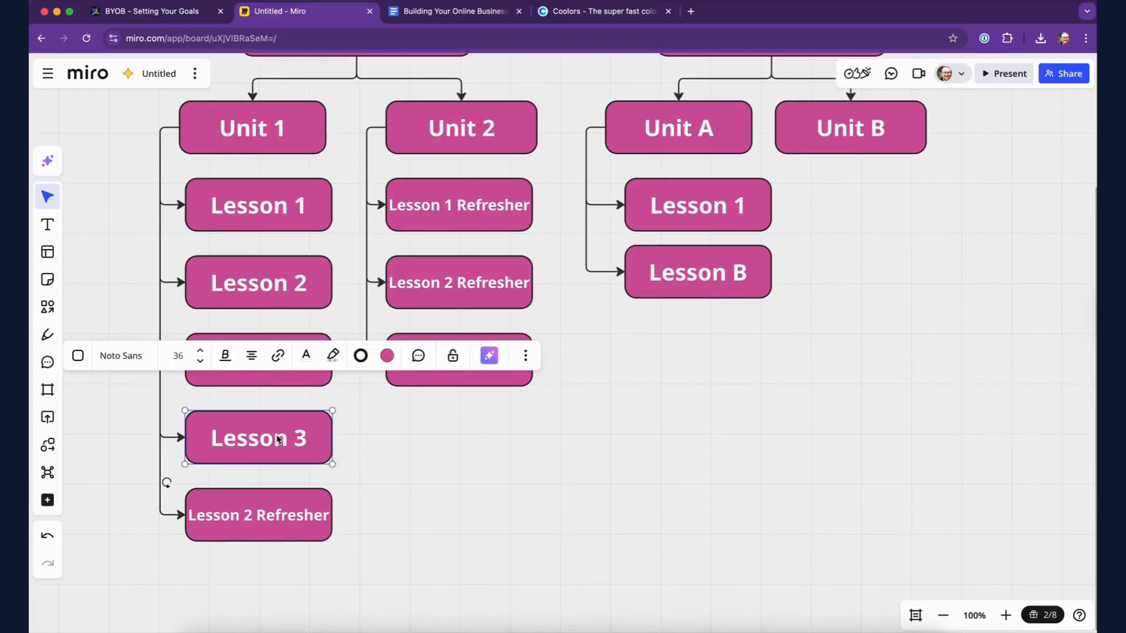
pyautogui.moveTo(272, 437); pyautogui.dragTo(258, 594)
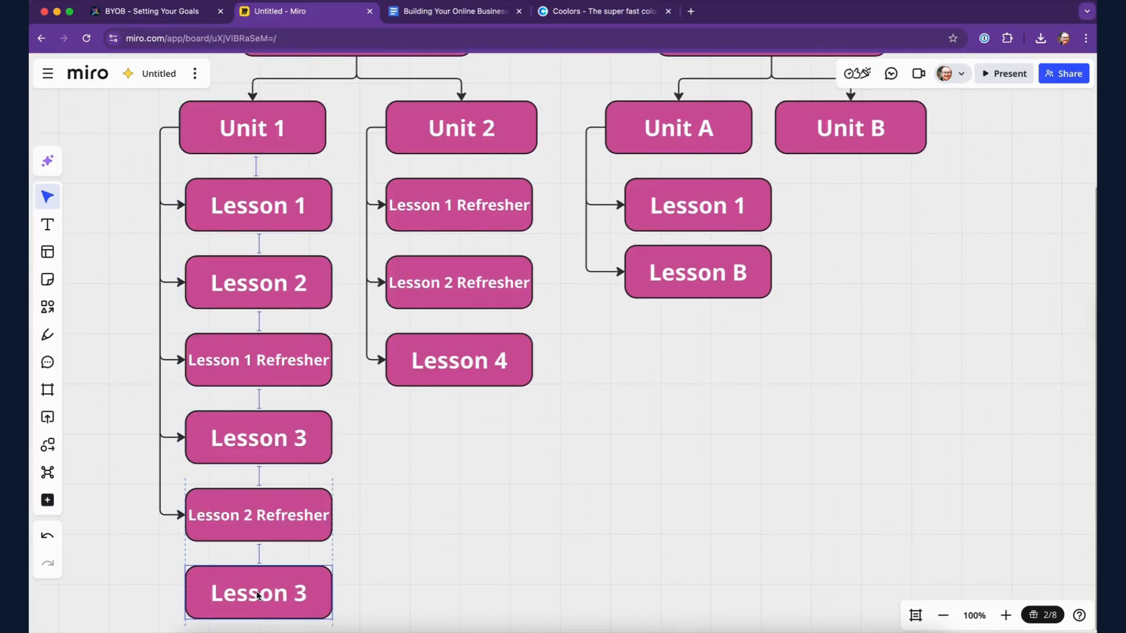
pyautogui.doubleClick(257, 593)
pyautogui.write('Assessment')
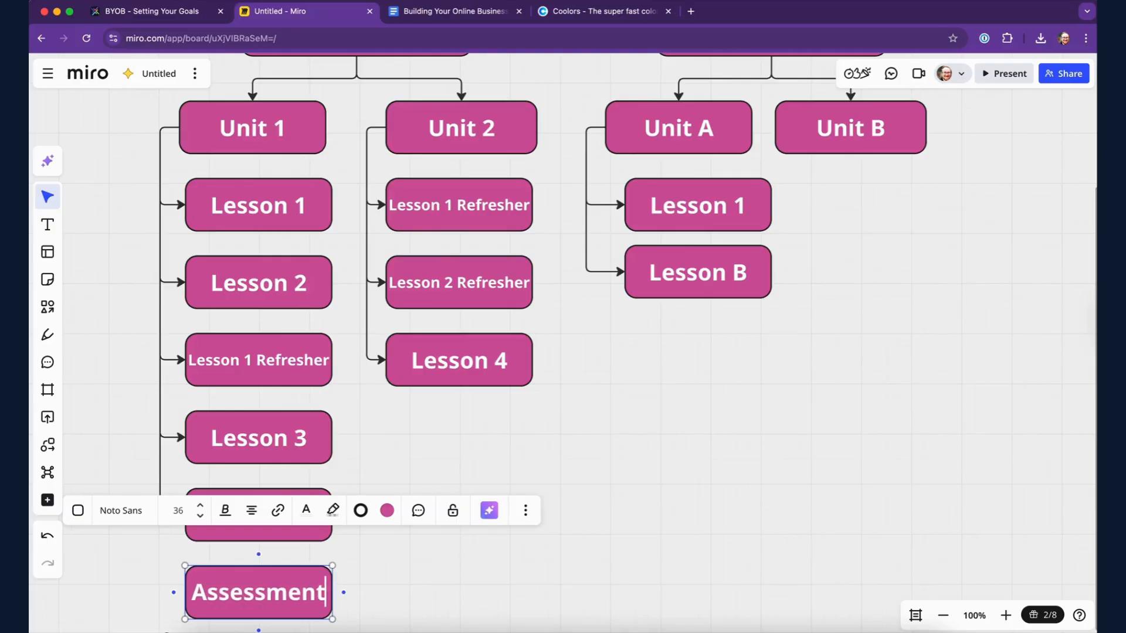
pyautogui.click(423, 572)
# Draw a connector arrow from the side of the Unit 1 box to the Assessment box.
pyautogui.click(237, 153)
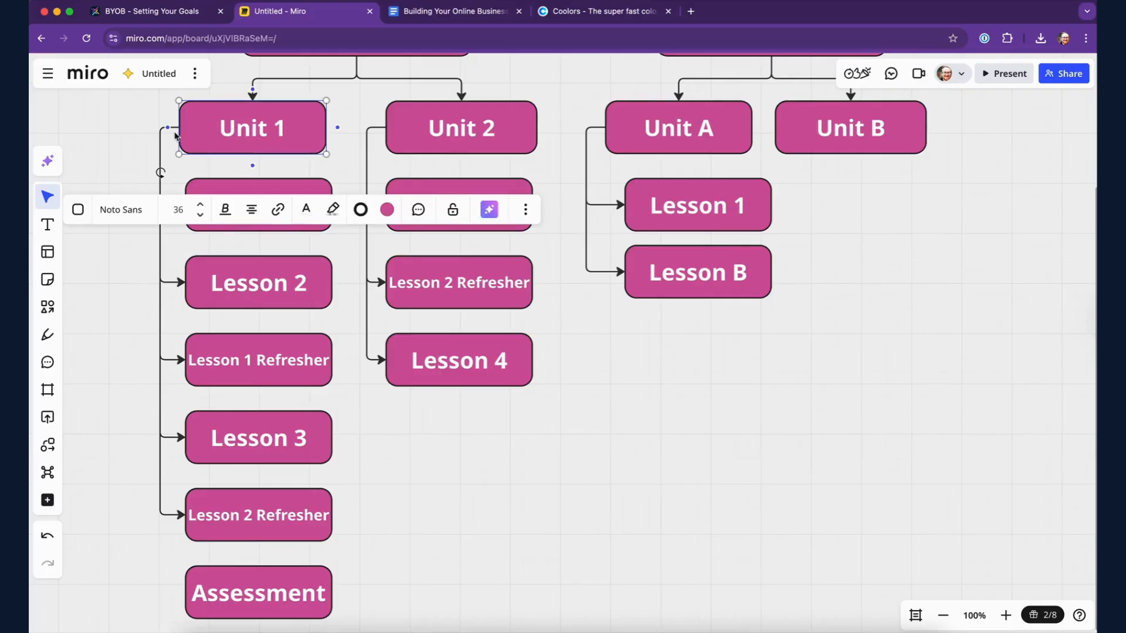
pyautogui.moveTo(166, 127); pyautogui.dragTo(180, 598)
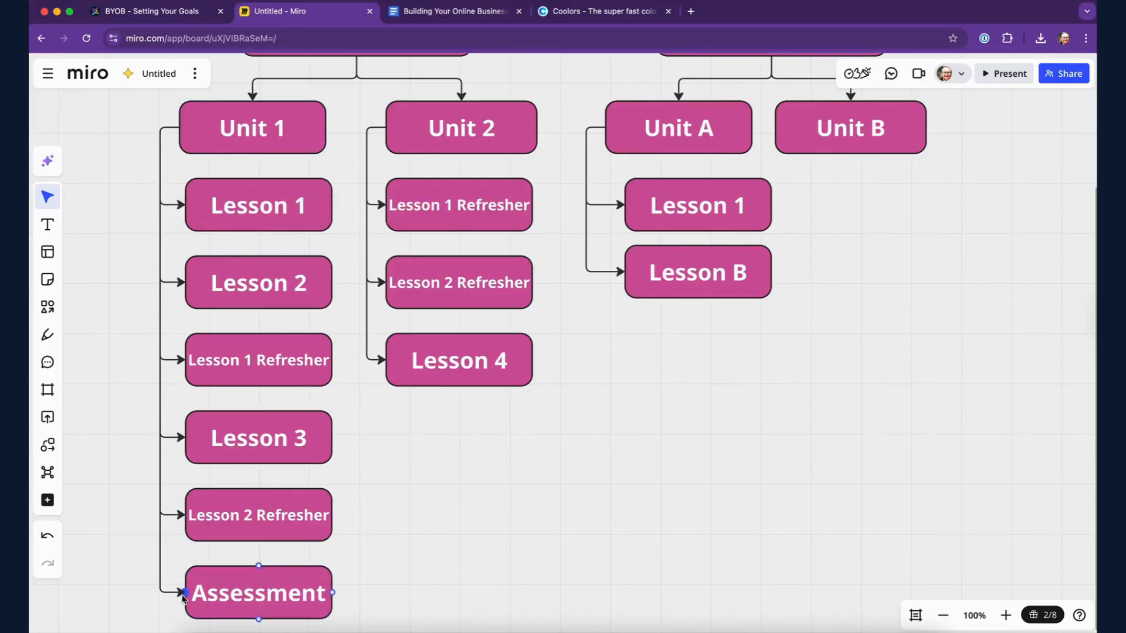
pyautogui.click(422, 555)
# Examine how the Assessment box relates to Unit 1 and its individual lessons on the board.
pyautogui.scroll(-3, 364, 546)
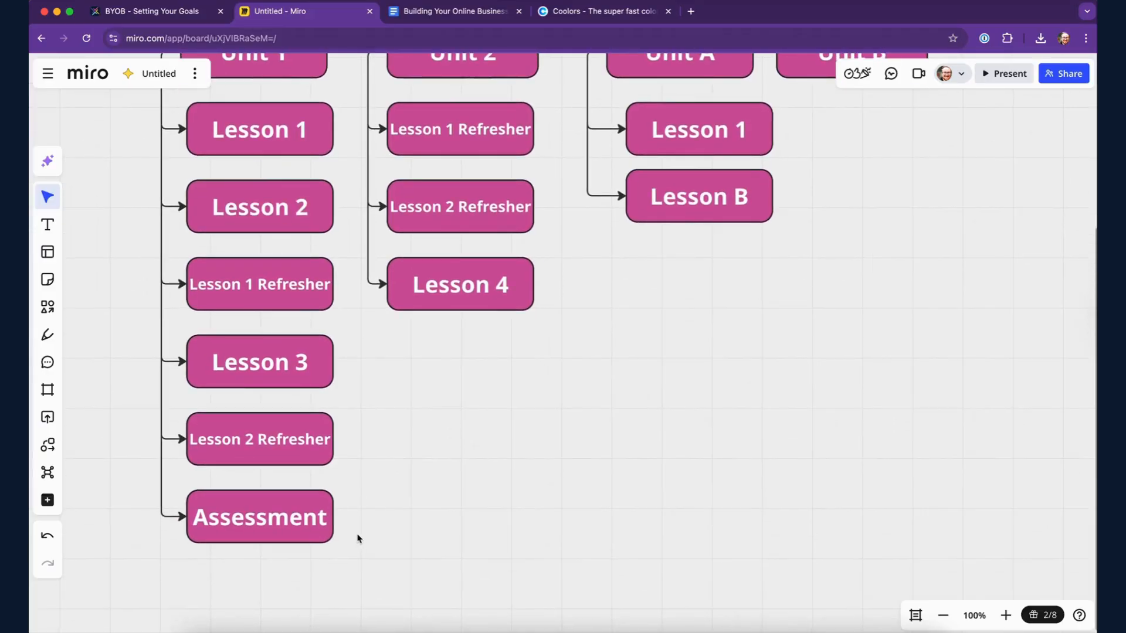
pyautogui.click(285, 519)
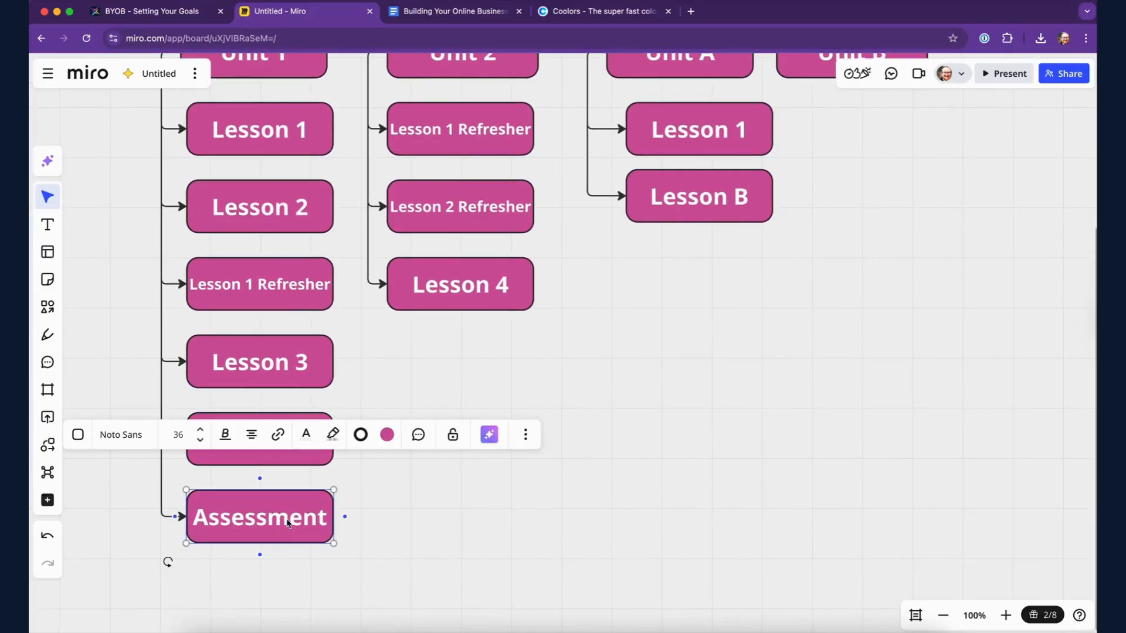
pyautogui.scroll(1, 284, 113)
pyautogui.click(270, 89)
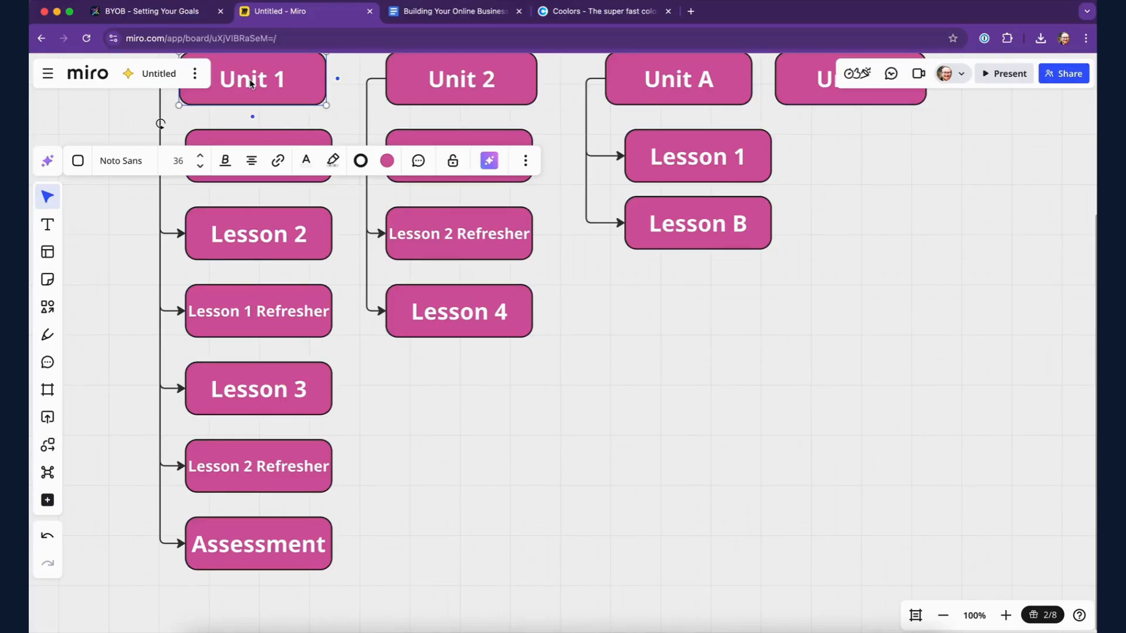
pyautogui.click(492, 485)
pyautogui.click(278, 95)
pyautogui.click(274, 545)
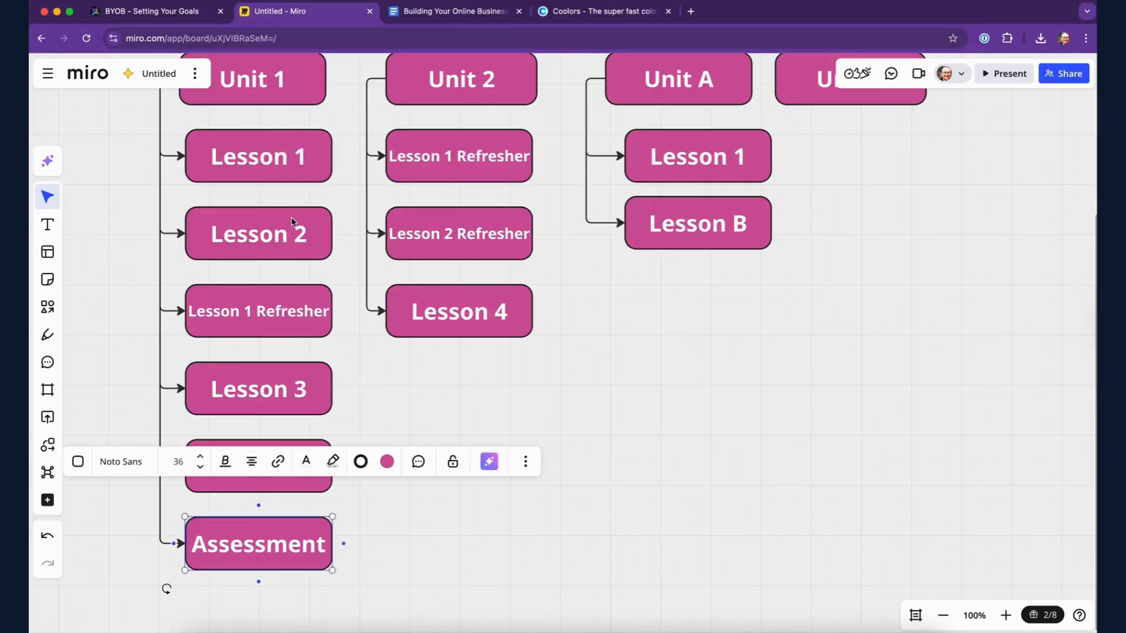
pyautogui.click(265, 96)
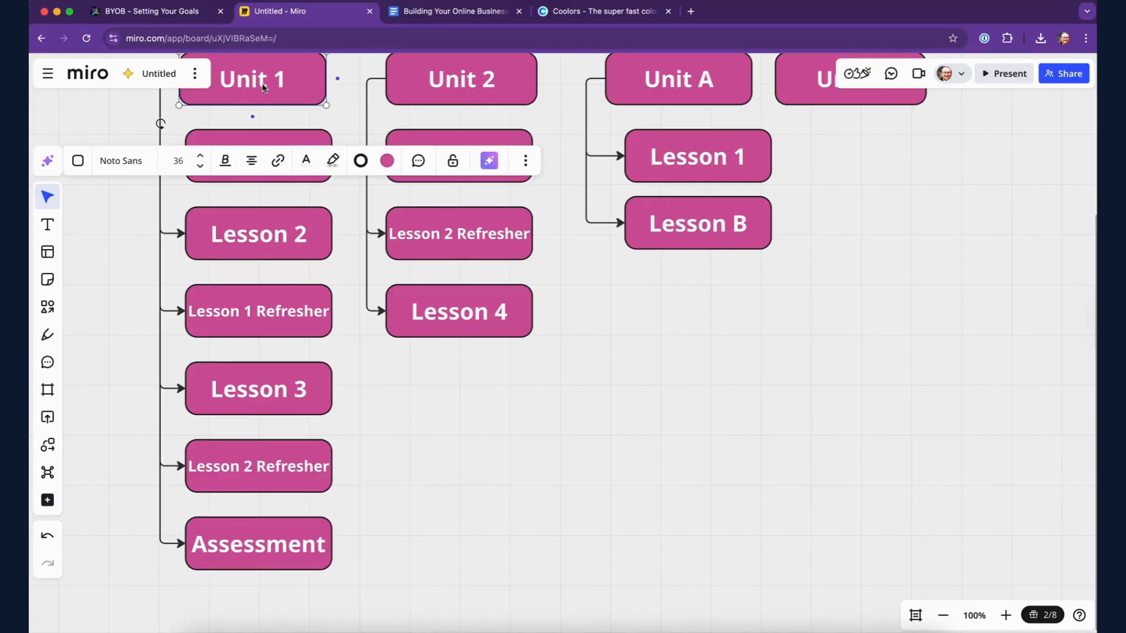
pyautogui.click(353, 115)
pyautogui.click(273, 93)
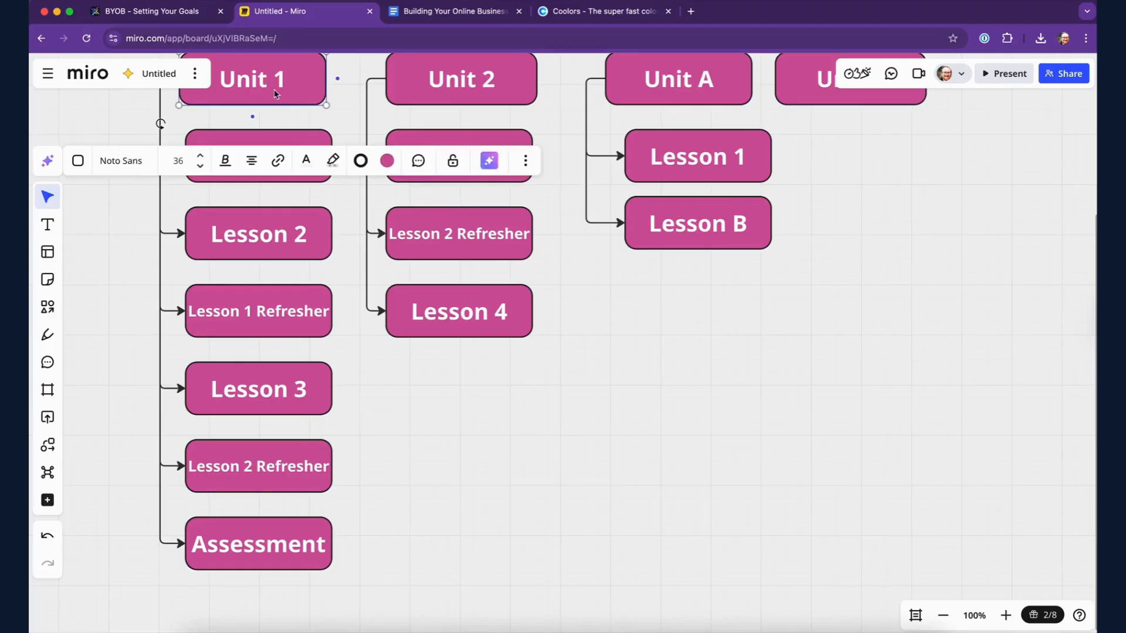
pyautogui.keyDown('shift'); pyautogui.click(259, 563); pyautogui.keyUp('shift')
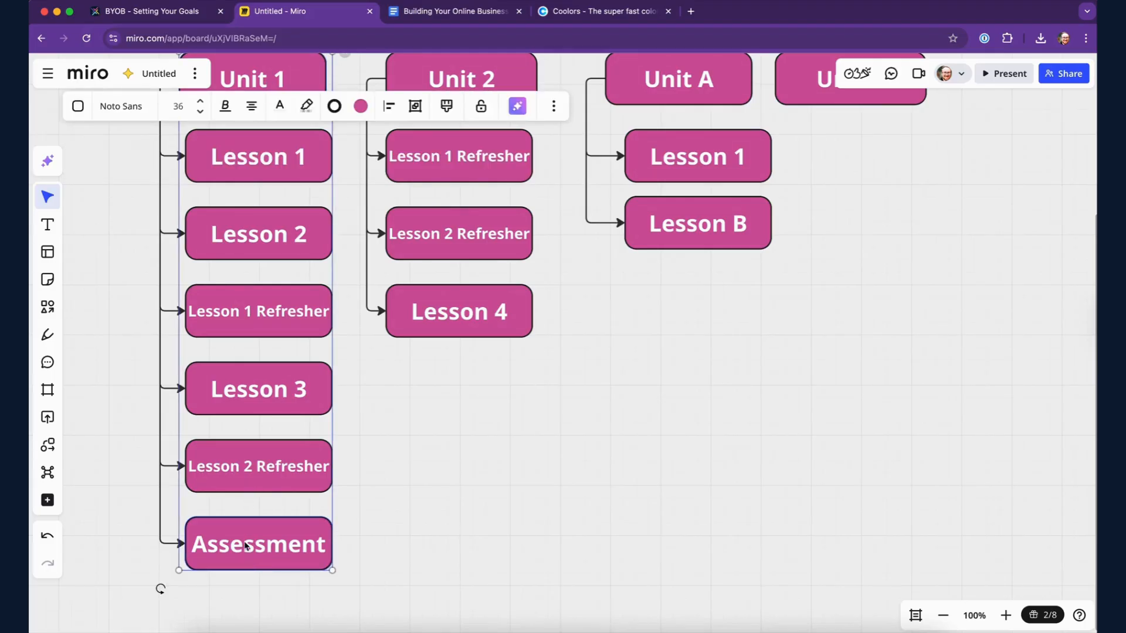
pyautogui.click(375, 533)
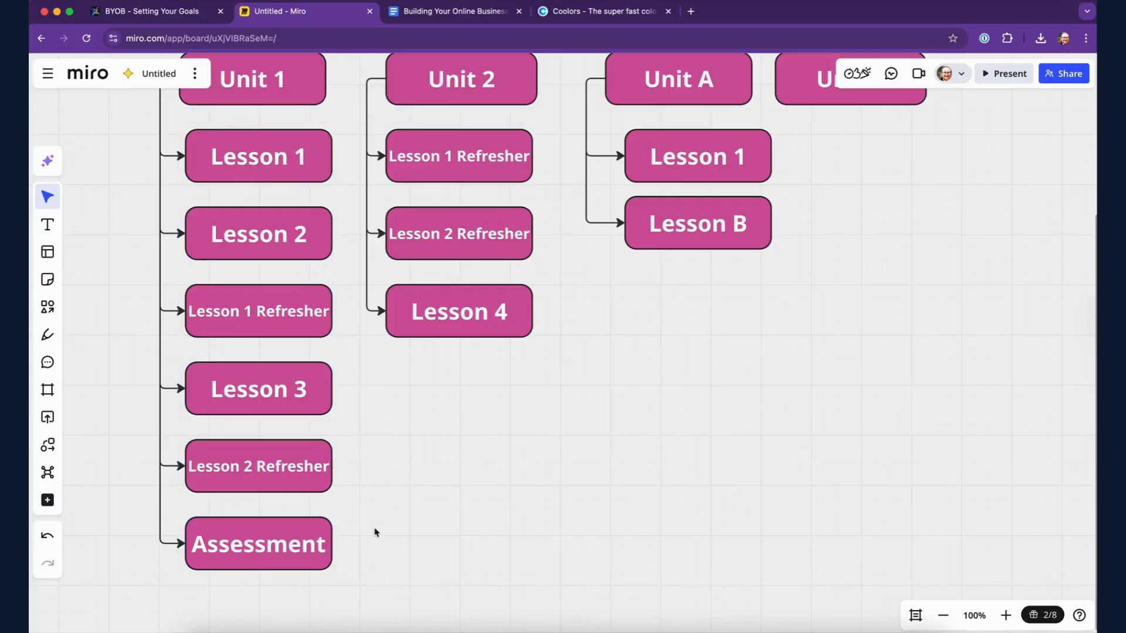
pyautogui.click(265, 166)
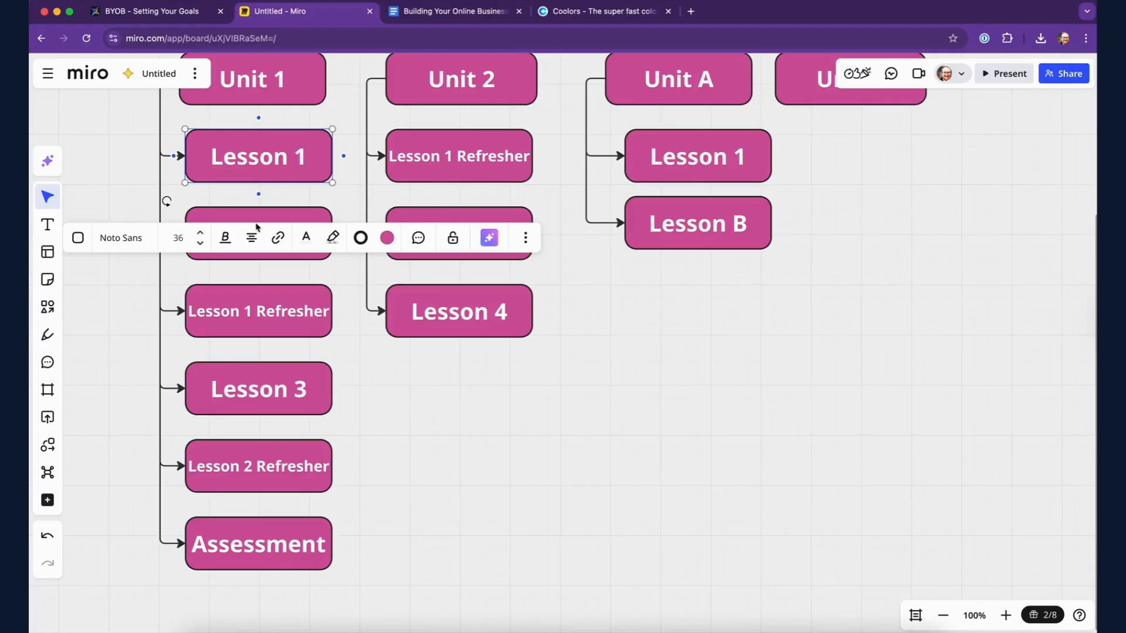
pyautogui.click(239, 258)
pyautogui.click(396, 360)
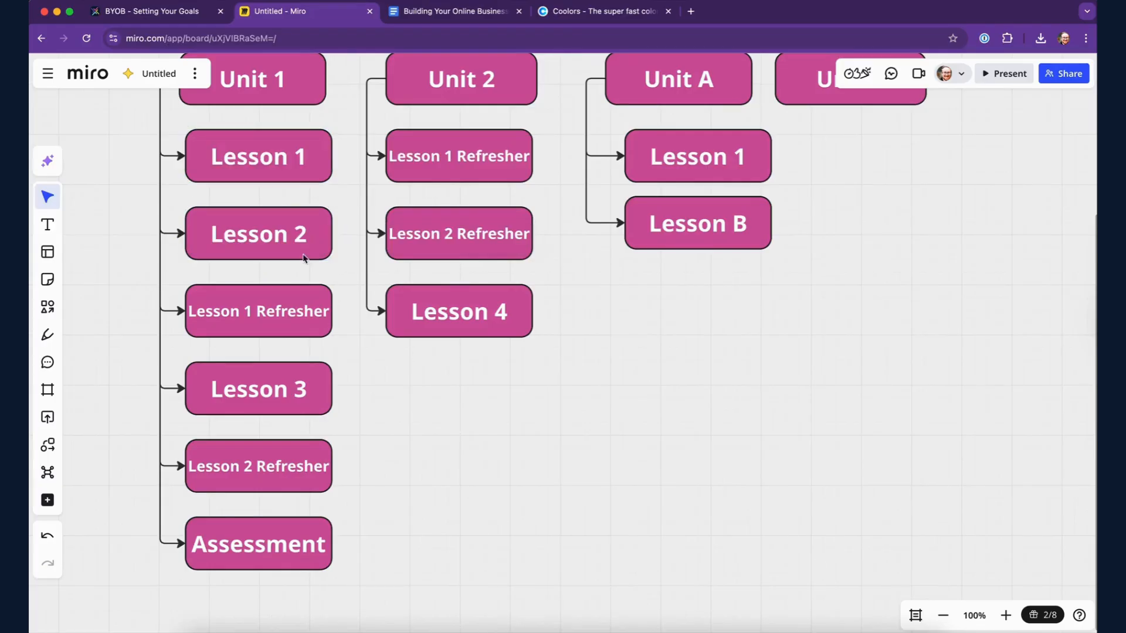
pyautogui.click(269, 171)
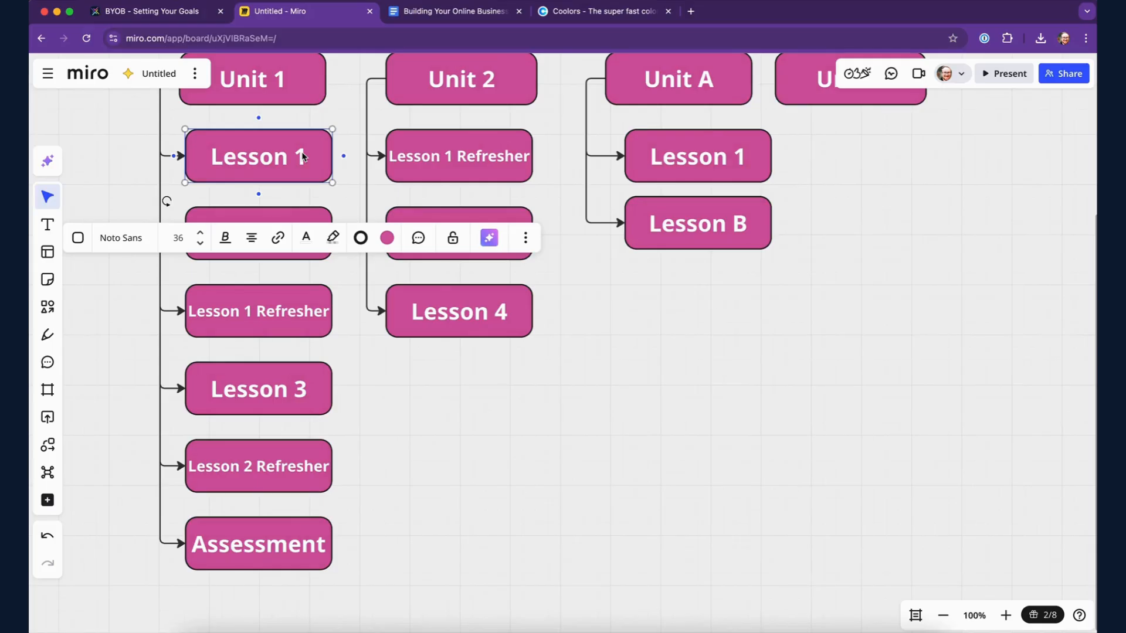
# Compare the Unit 1 lesson and refresher boxes, from Lesson 1 through Lesson 2 Refresher, with the closing Assessment box.
pyautogui.click(469, 408)
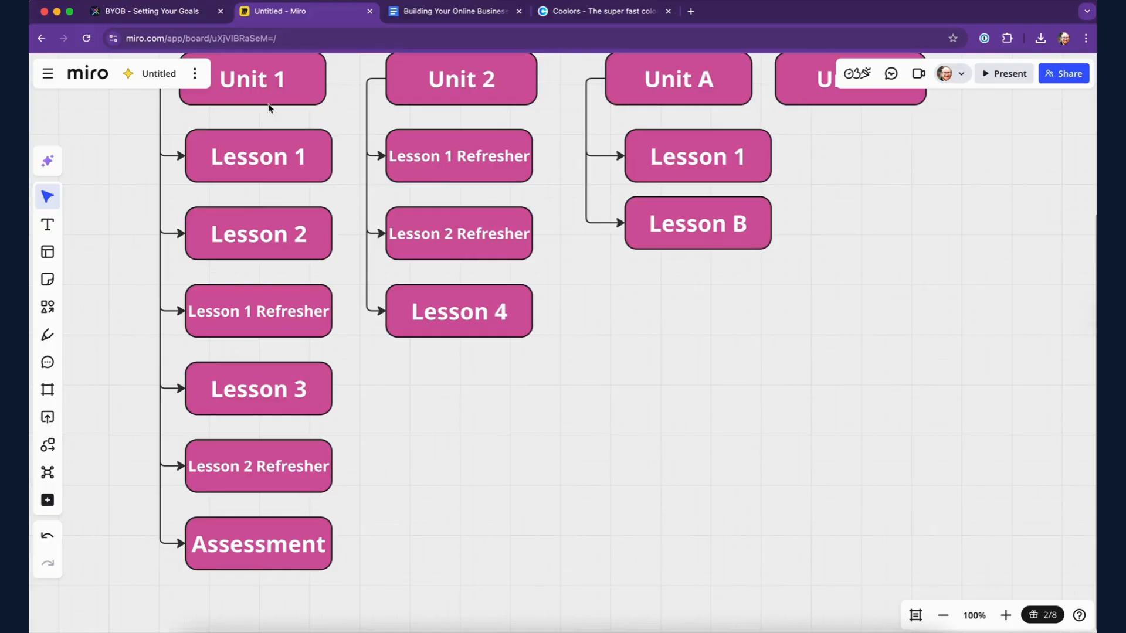
pyautogui.click(266, 156)
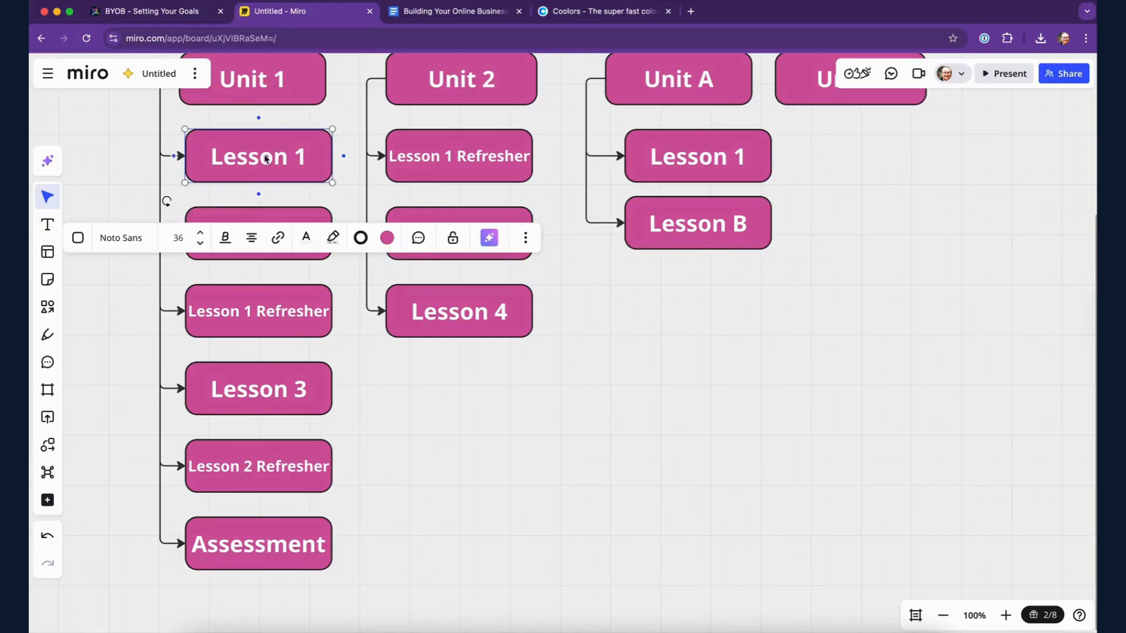
pyautogui.click(348, 392)
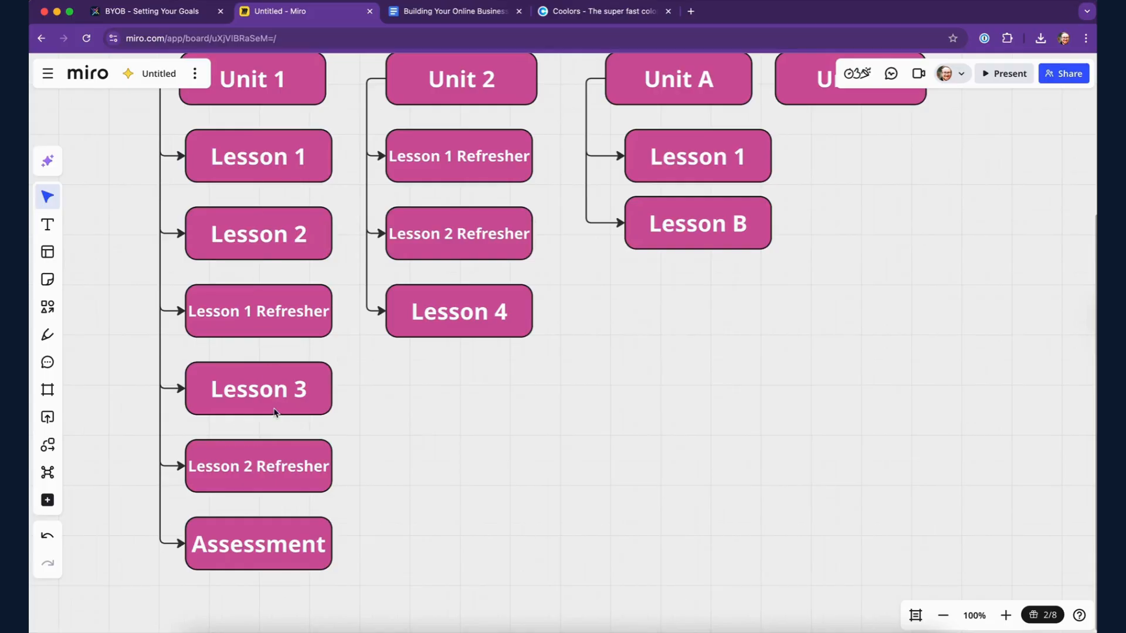
pyautogui.click(267, 551)
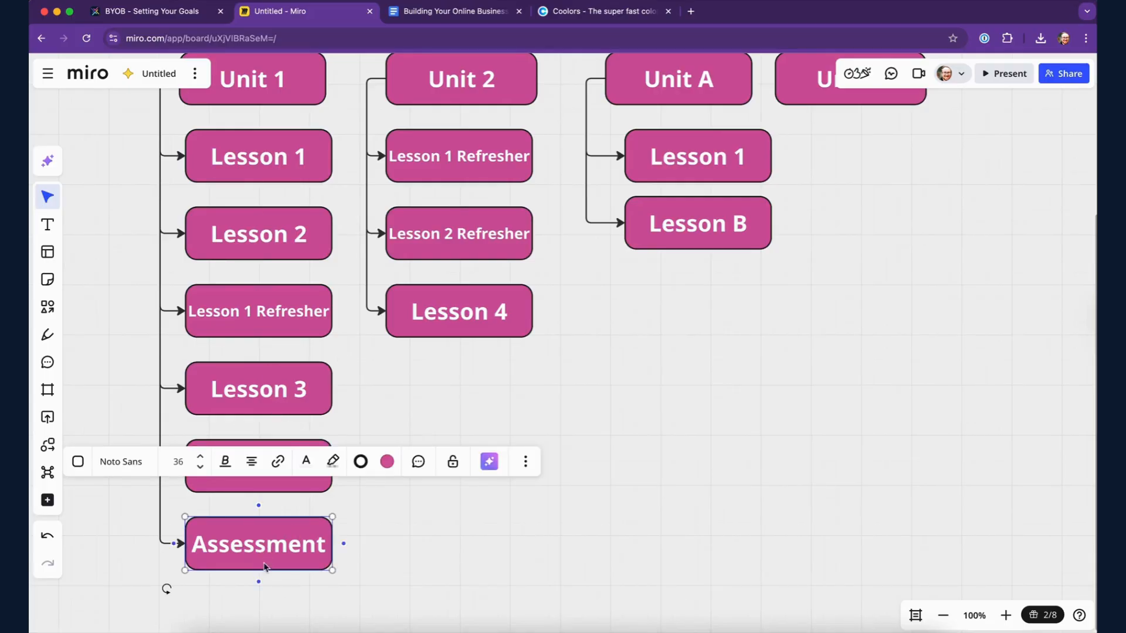
pyautogui.click(432, 539)
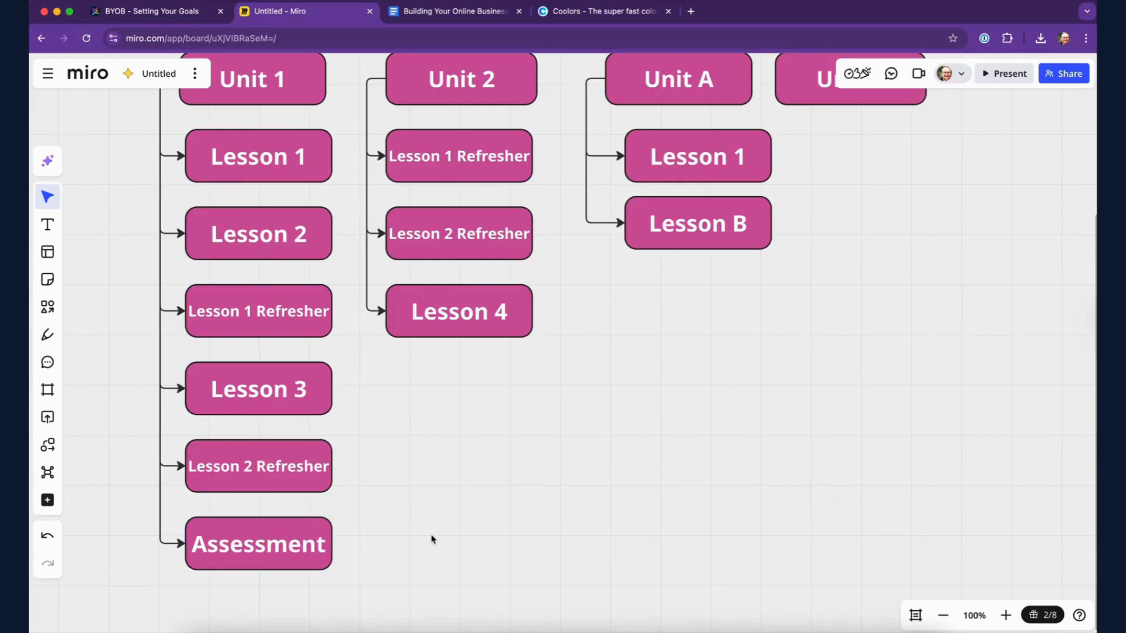
pyautogui.click(252, 547)
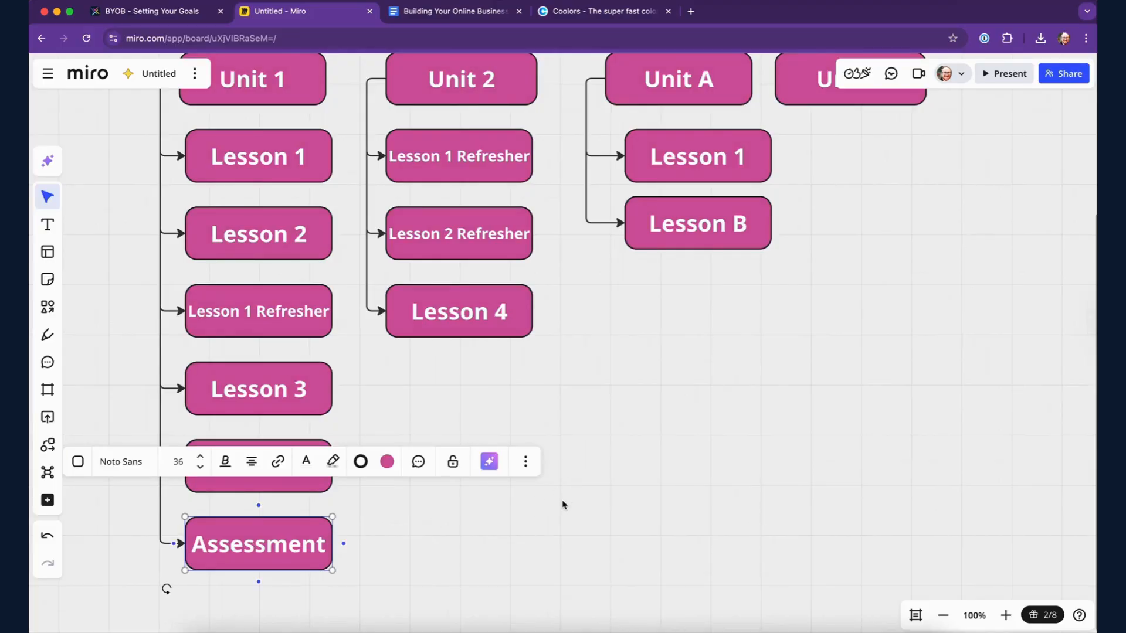
pyautogui.click(545, 504)
pyautogui.click(254, 155)
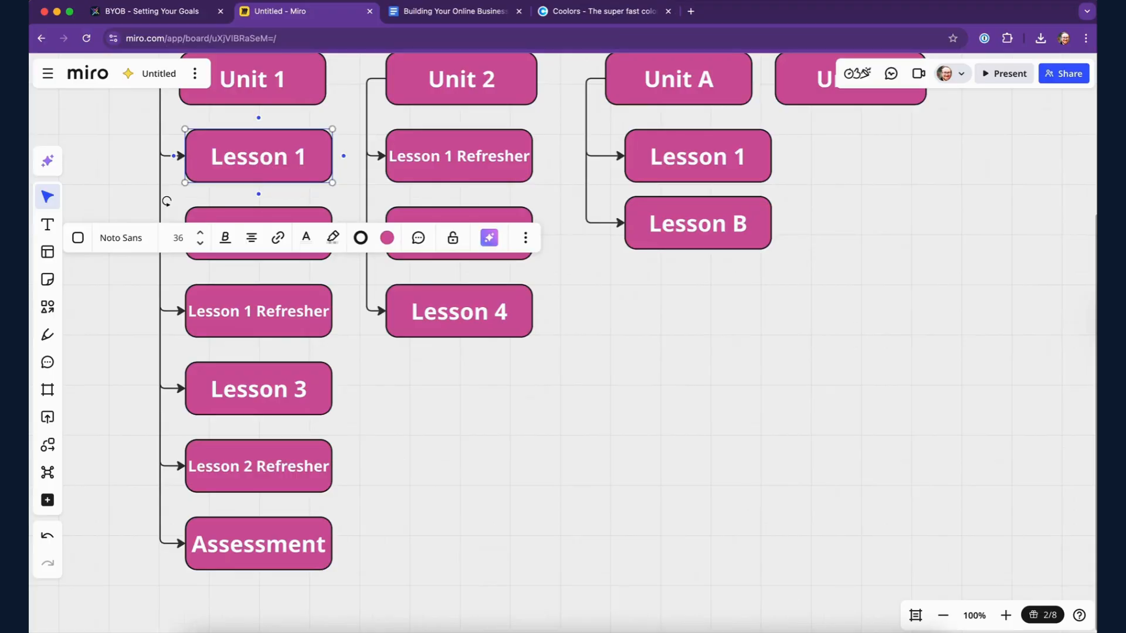
pyautogui.click(378, 440)
pyautogui.click(253, 467)
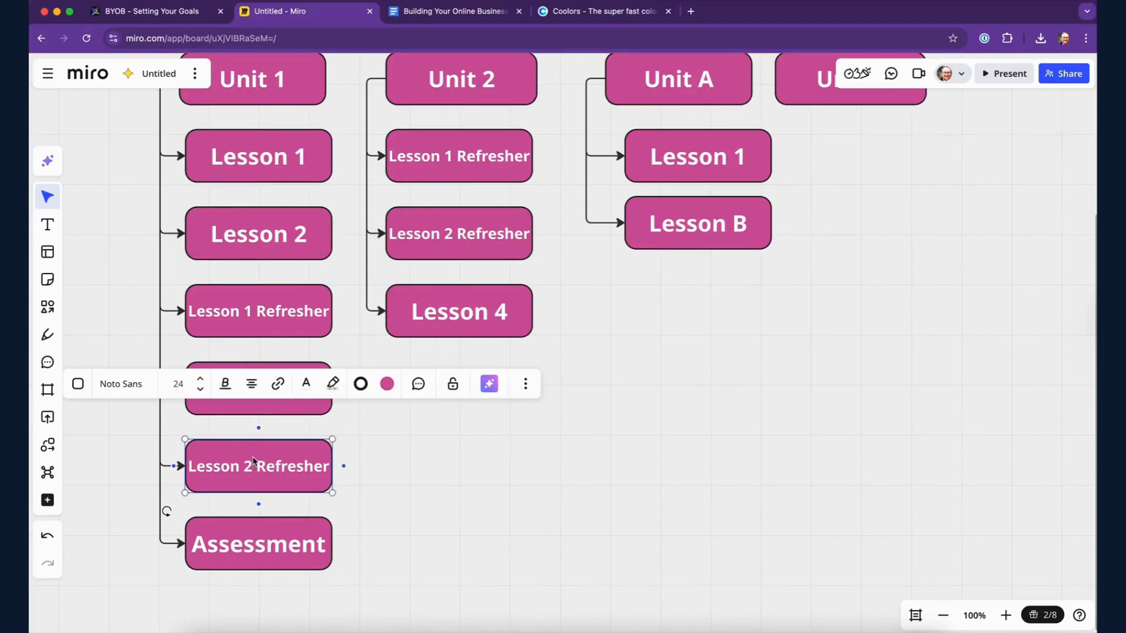
pyautogui.click(257, 175)
pyautogui.click(271, 463)
pyautogui.click(262, 165)
pyautogui.click(321, 547)
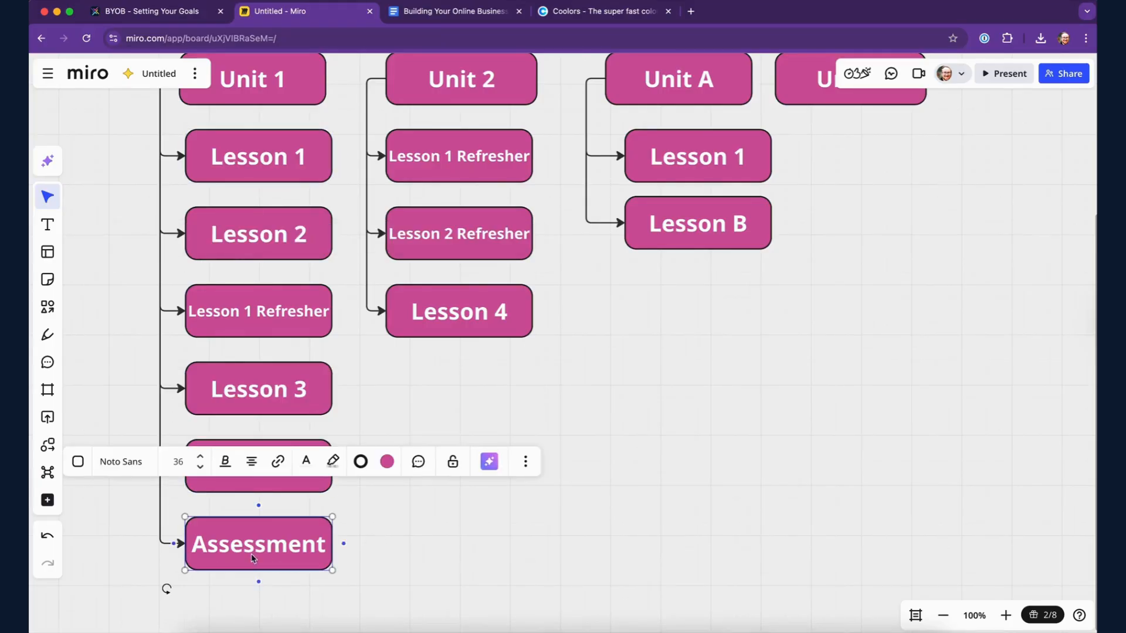
pyautogui.click(388, 549)
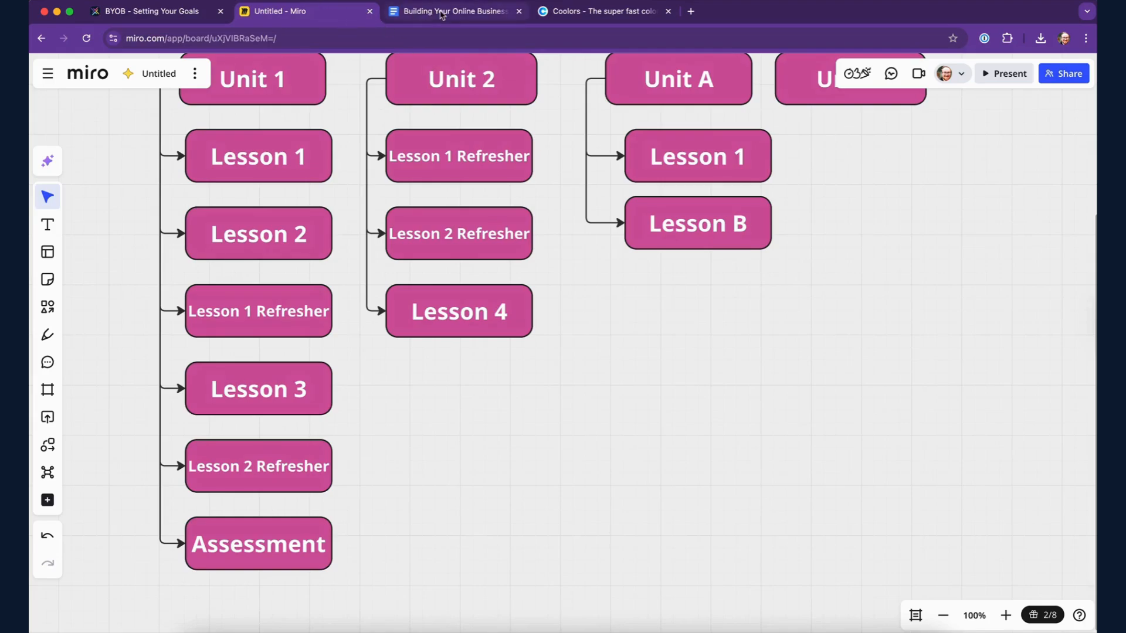
# Switch to Merve and create the Setting Your Goals lesson's quiz with the name "Test your knowledge".
pyautogui.click(179, 14)
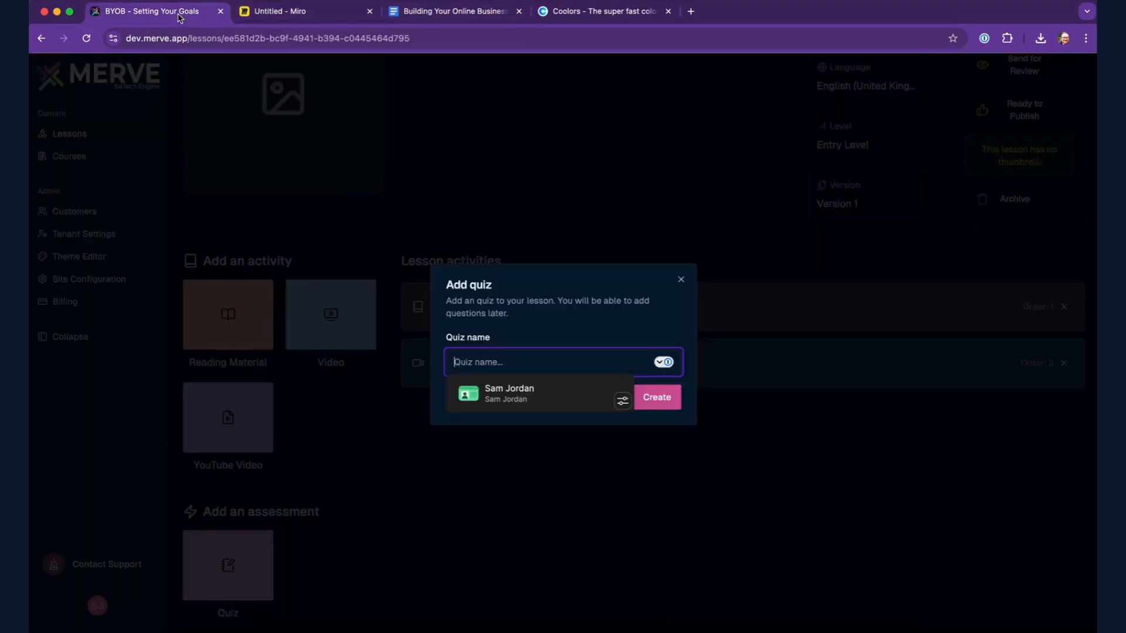
pyautogui.click(304, 22)
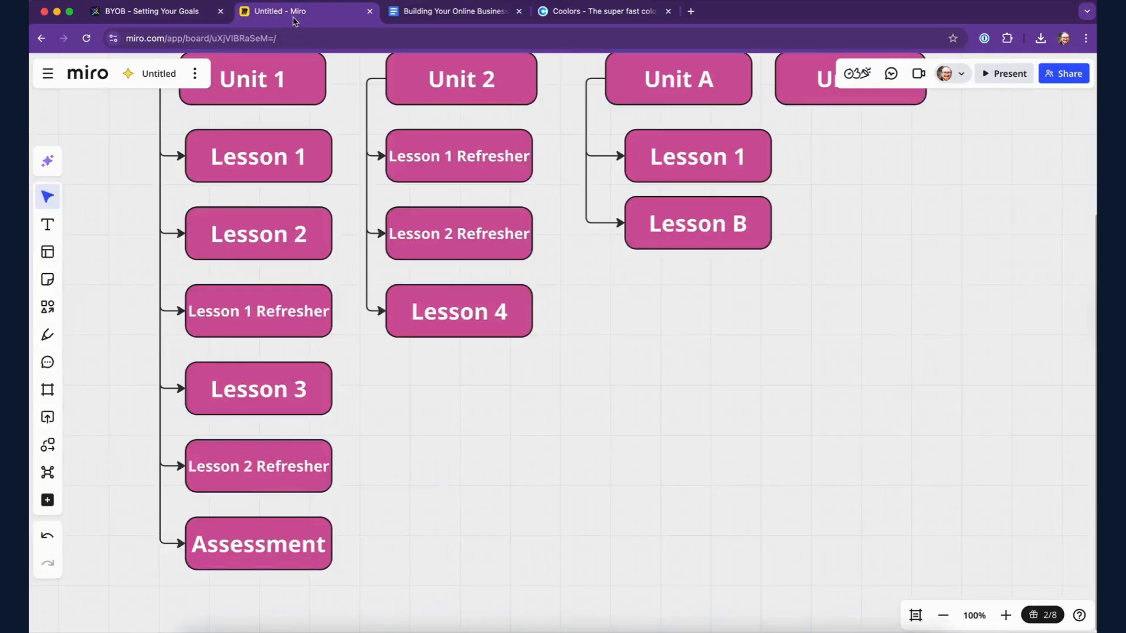
pyautogui.click(164, 22)
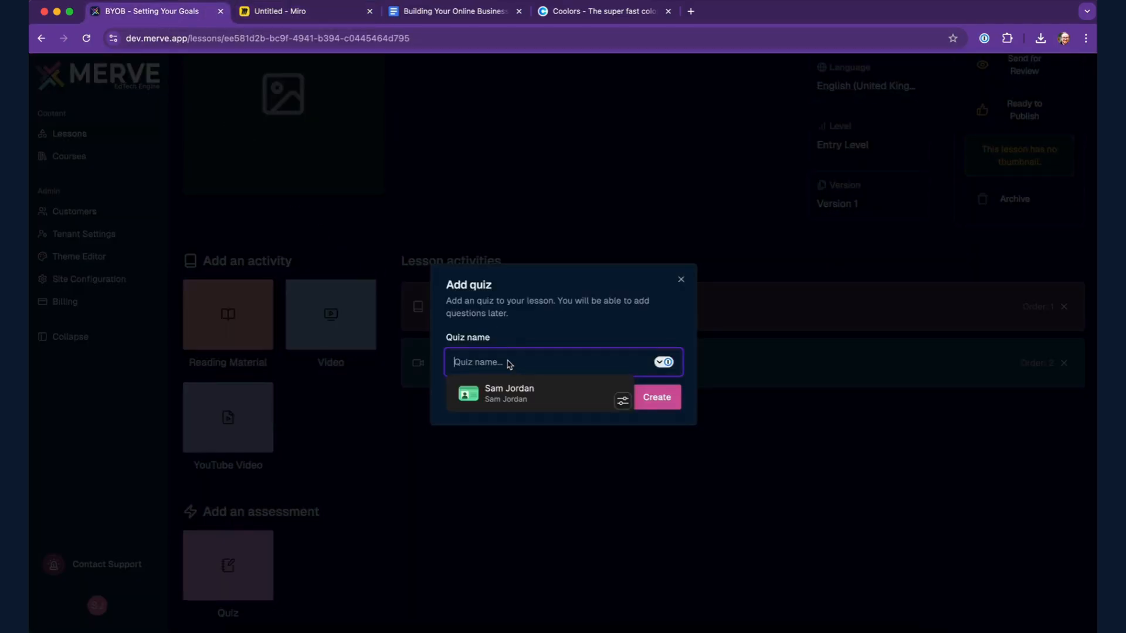
pyautogui.write('Summative')
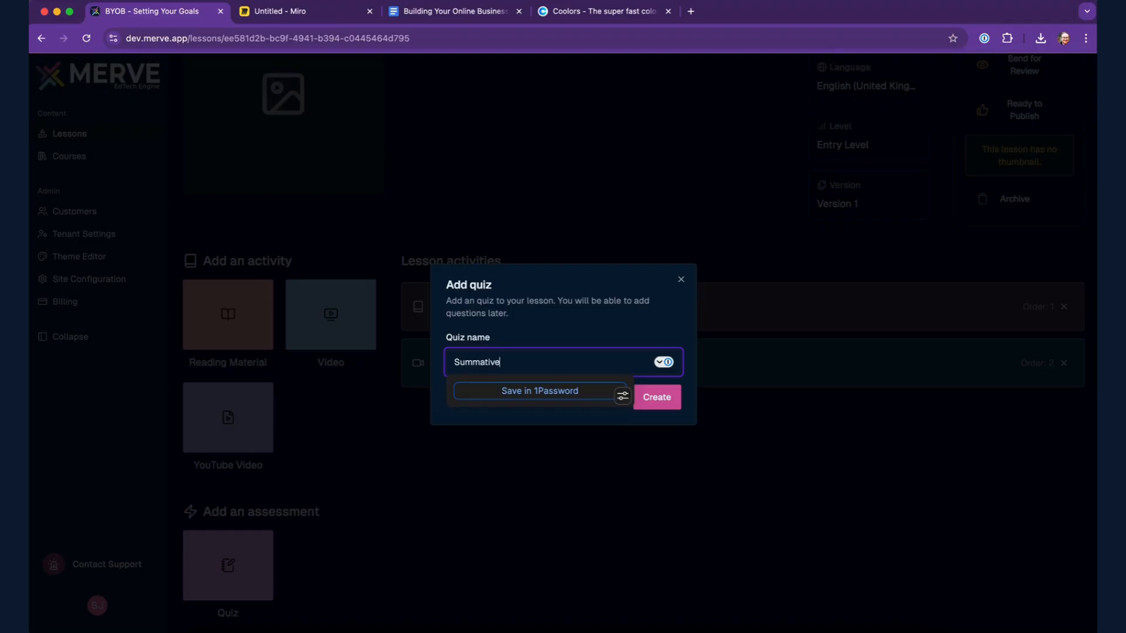
pyautogui.press('super+a')
pyautogui.write('Test your knowledge')
pyautogui.click(580, 328)
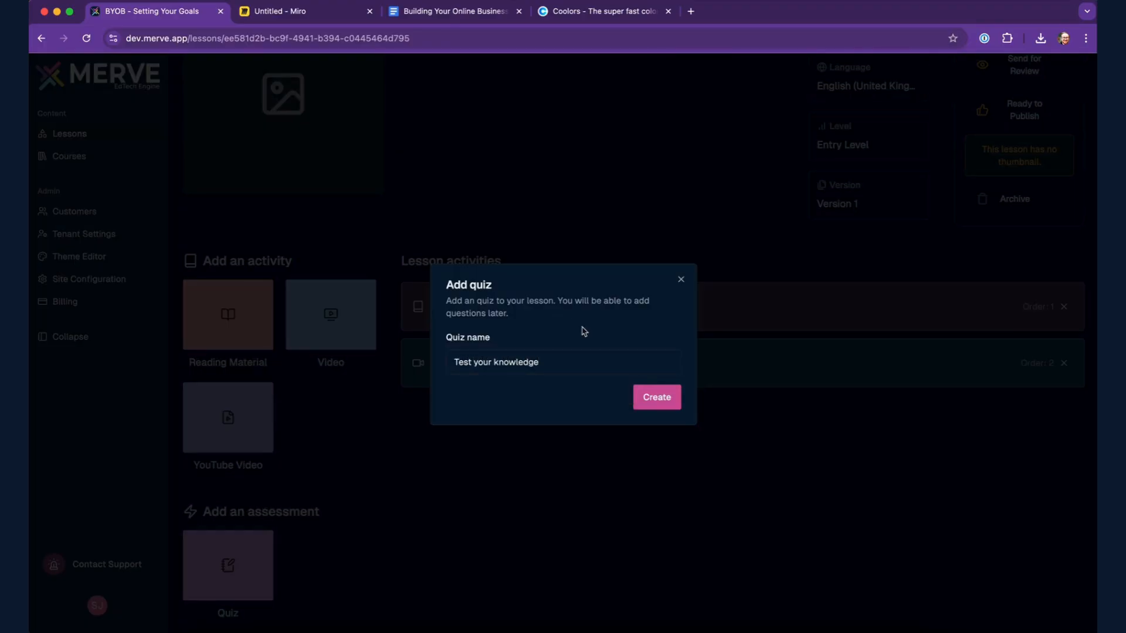
pyautogui.click(657, 405)
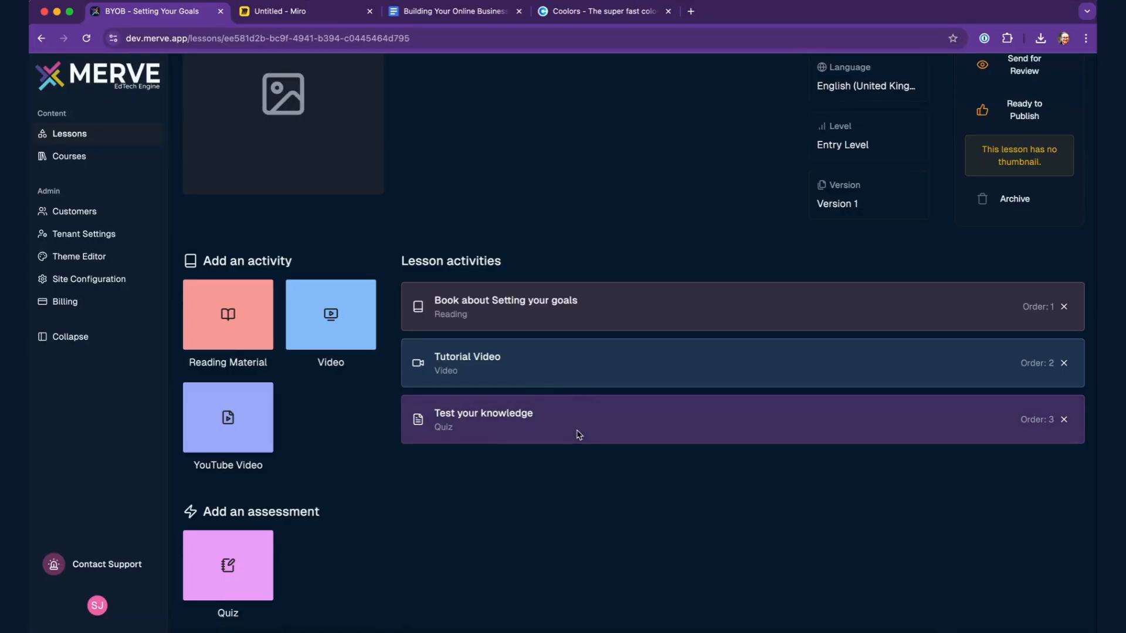
# Choose setting goals.png from the thumbnails folder as the thumbnail image for the Setting Your Goals lesson.
pyautogui.scroll(3, 577, 375)
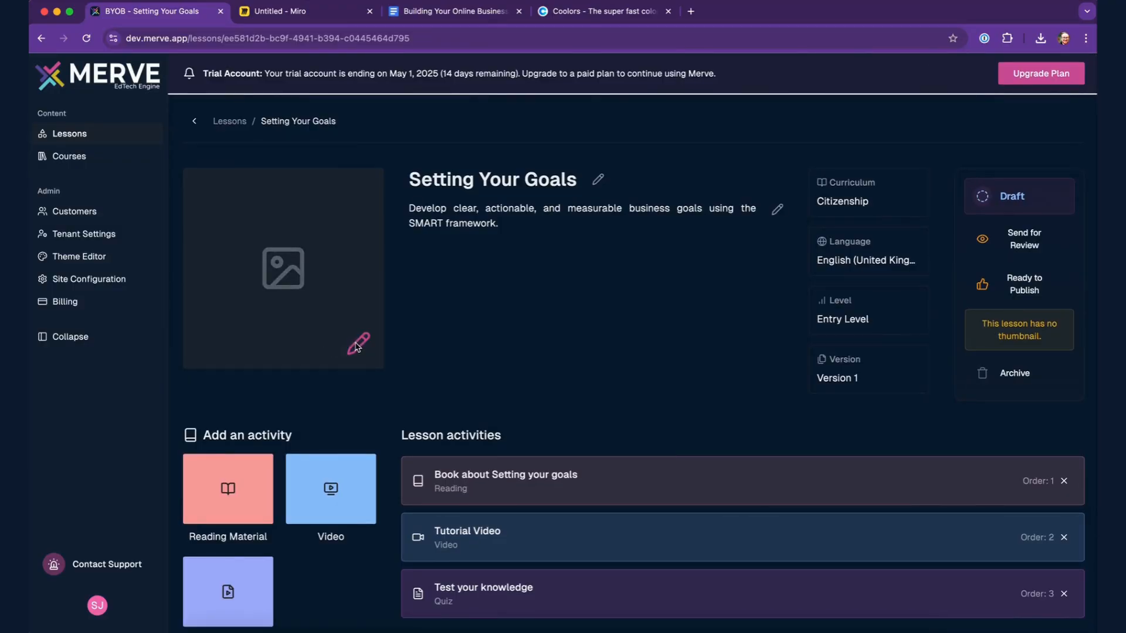
pyautogui.click(355, 346)
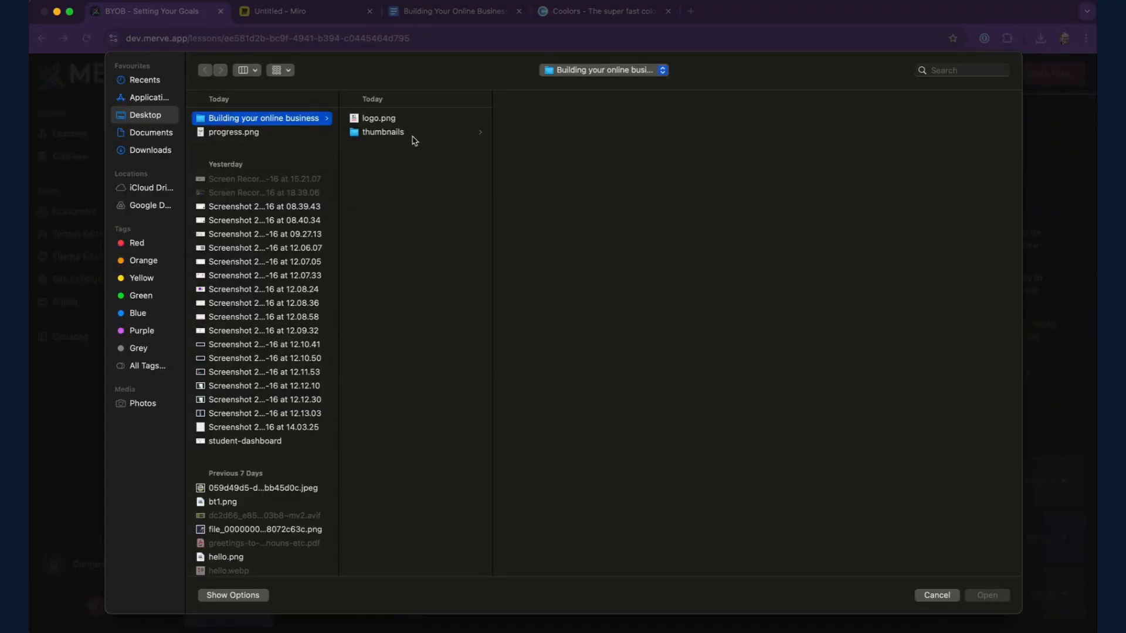
pyautogui.click(414, 135)
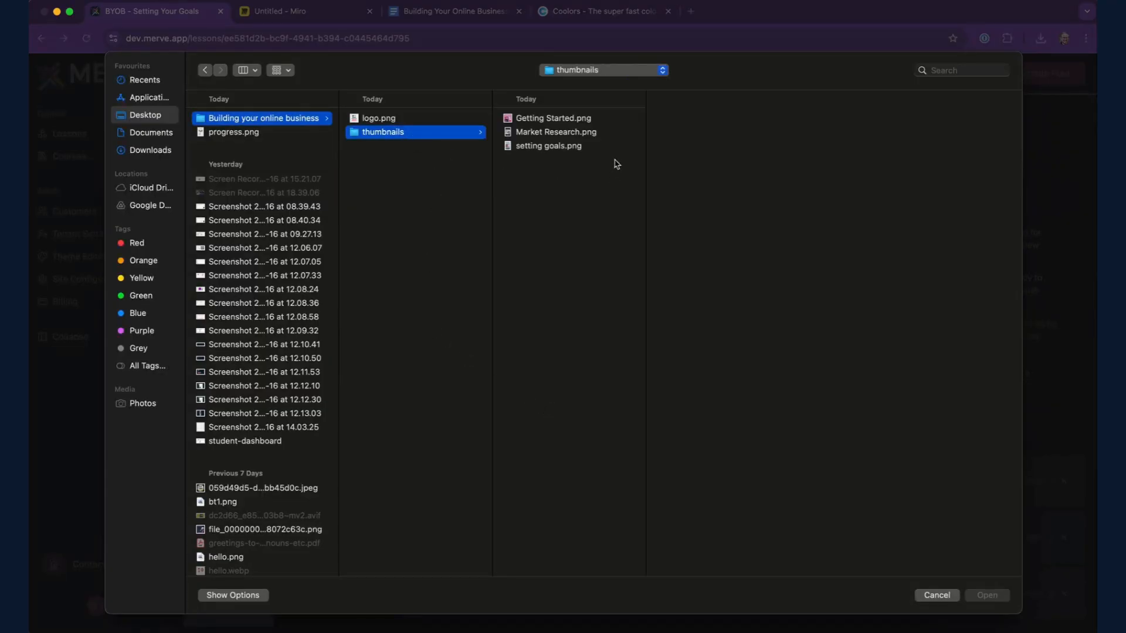
pyautogui.click(586, 120)
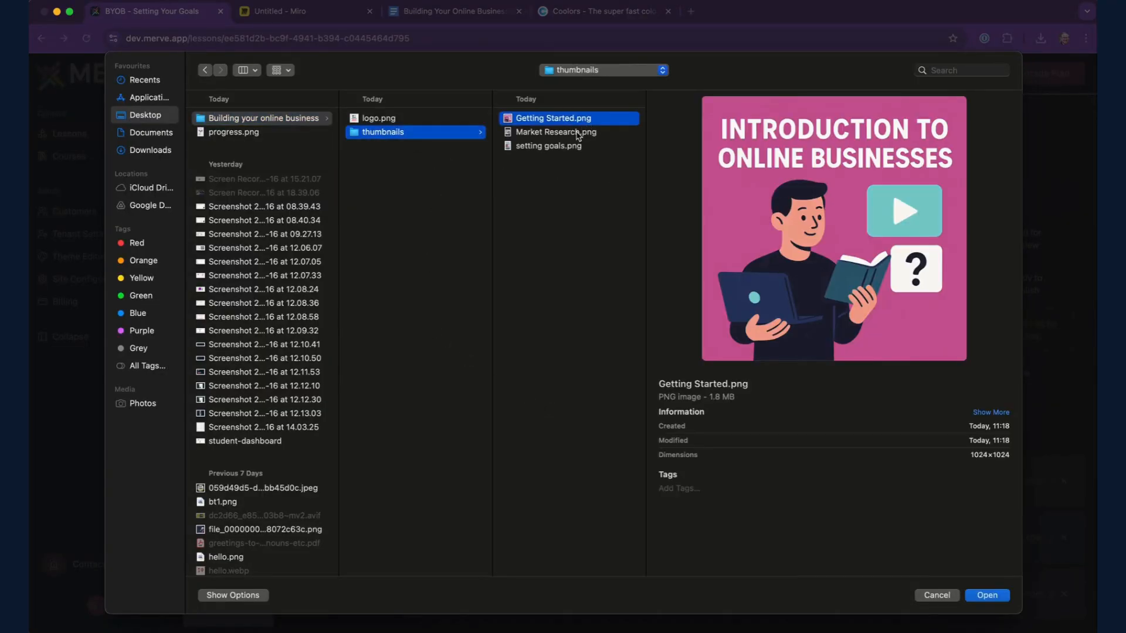
pyautogui.click(579, 134)
pyautogui.click(575, 146)
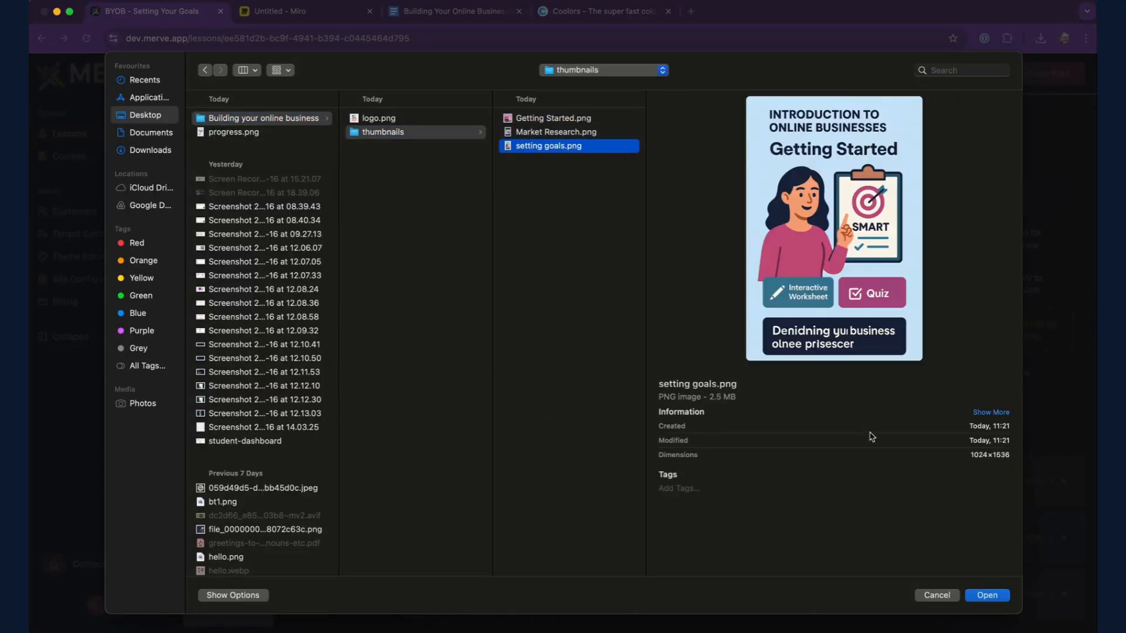
pyautogui.click(987, 596)
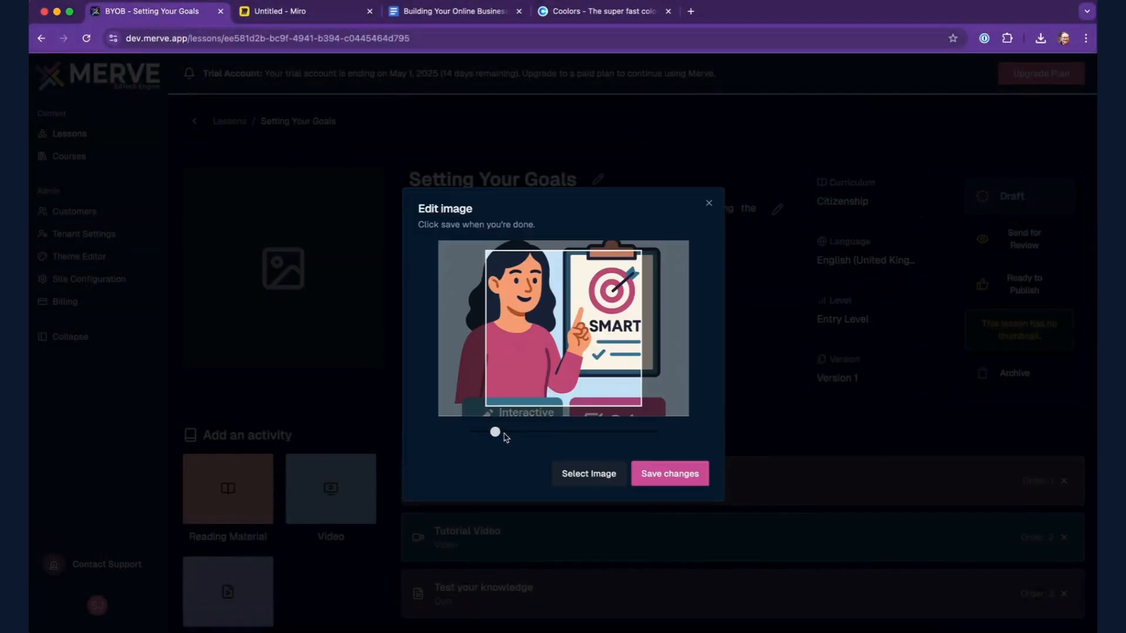
# Zoom out the thumbnail, frame it from the Getting Started heading down to the Interactive Worksheet and Quiz labels, and save it.
pyautogui.moveTo(497, 435); pyautogui.dragTo(476, 434)
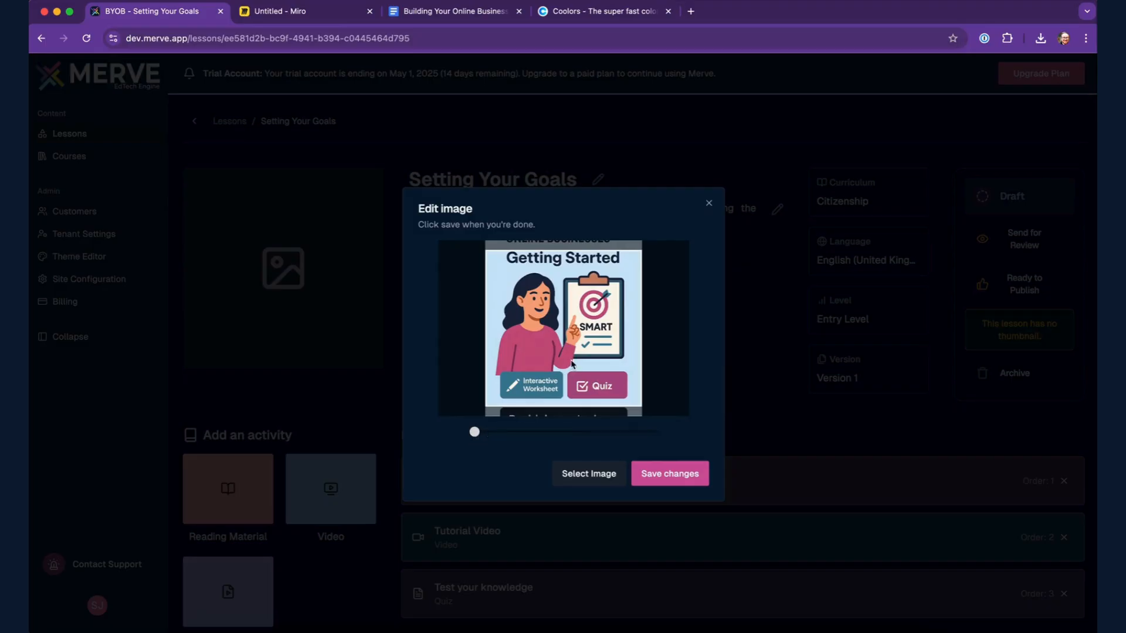
pyautogui.moveTo(573, 366); pyautogui.dragTo(573, 322)
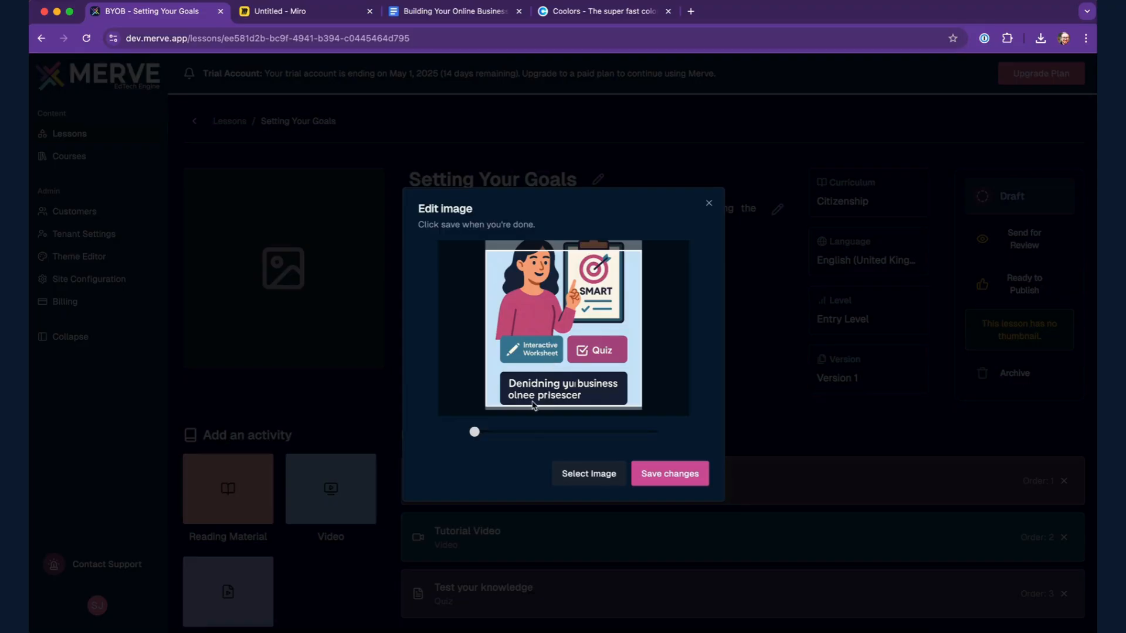
pyautogui.moveTo(554, 346); pyautogui.dragTo(557, 430)
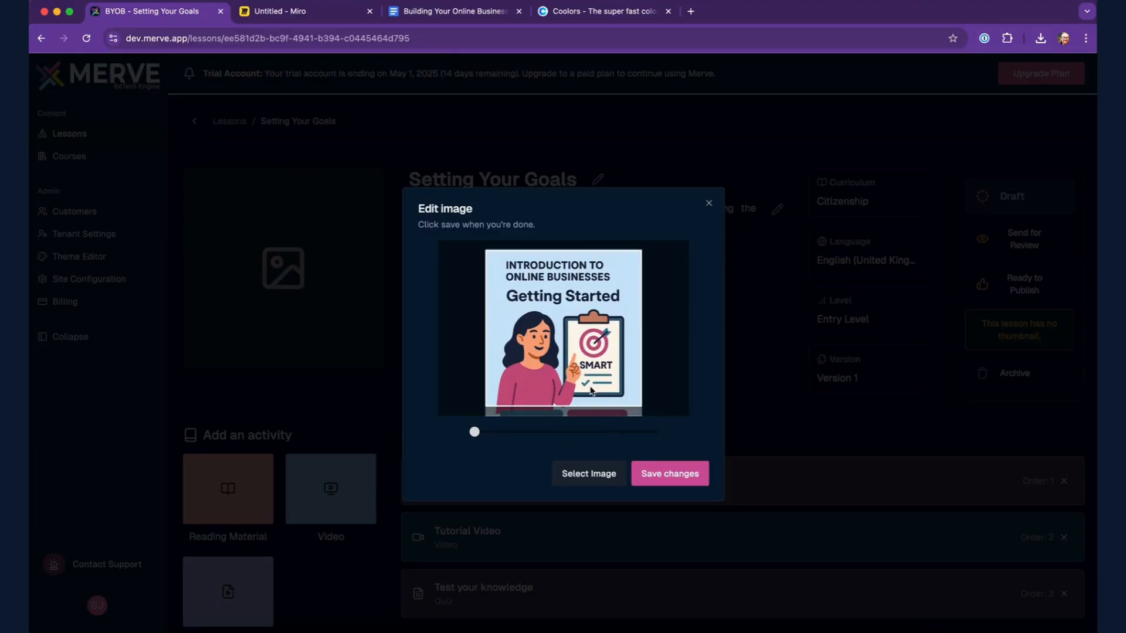
pyautogui.moveTo(578, 381); pyautogui.dragTo(577, 347)
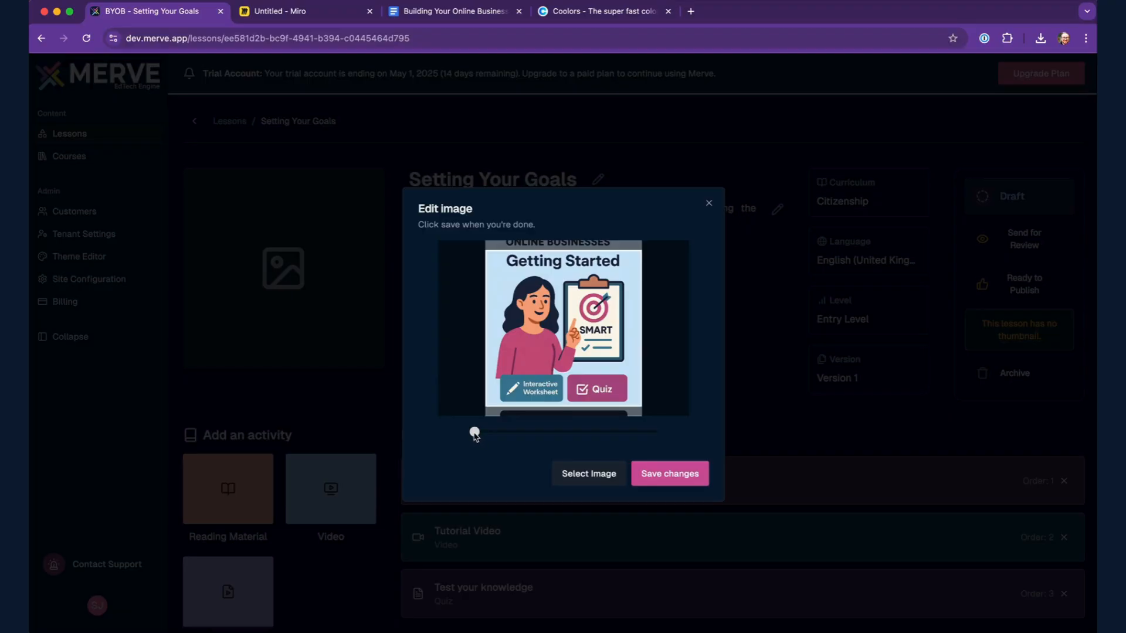
pyautogui.moveTo(475, 432); pyautogui.dragTo(476, 433)
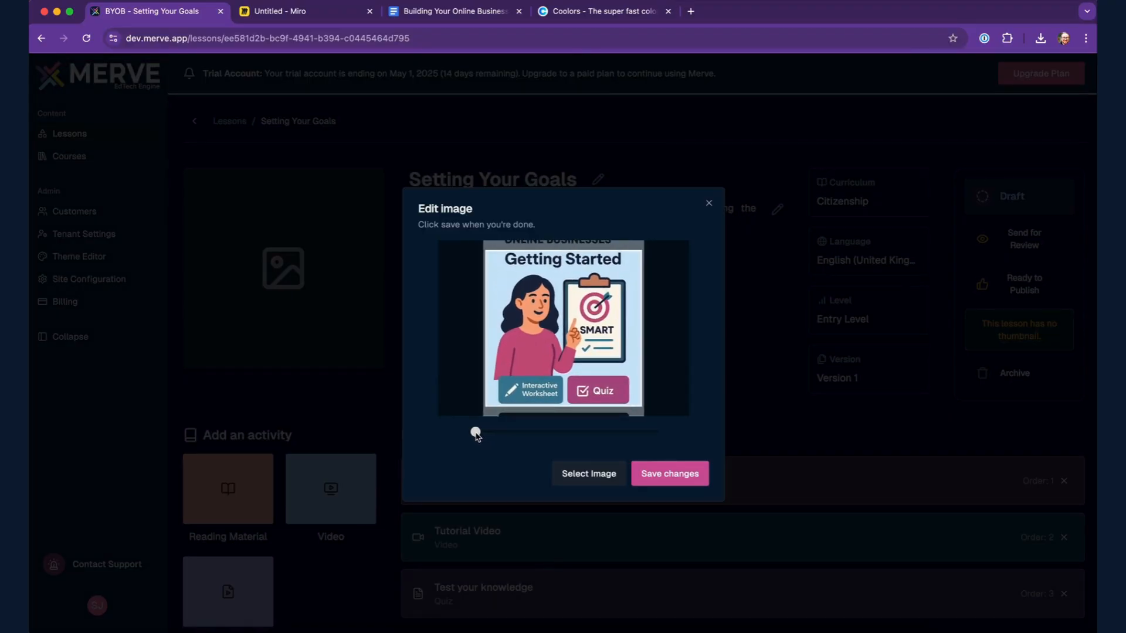
pyautogui.moveTo(546, 356); pyautogui.dragTo(546, 357)
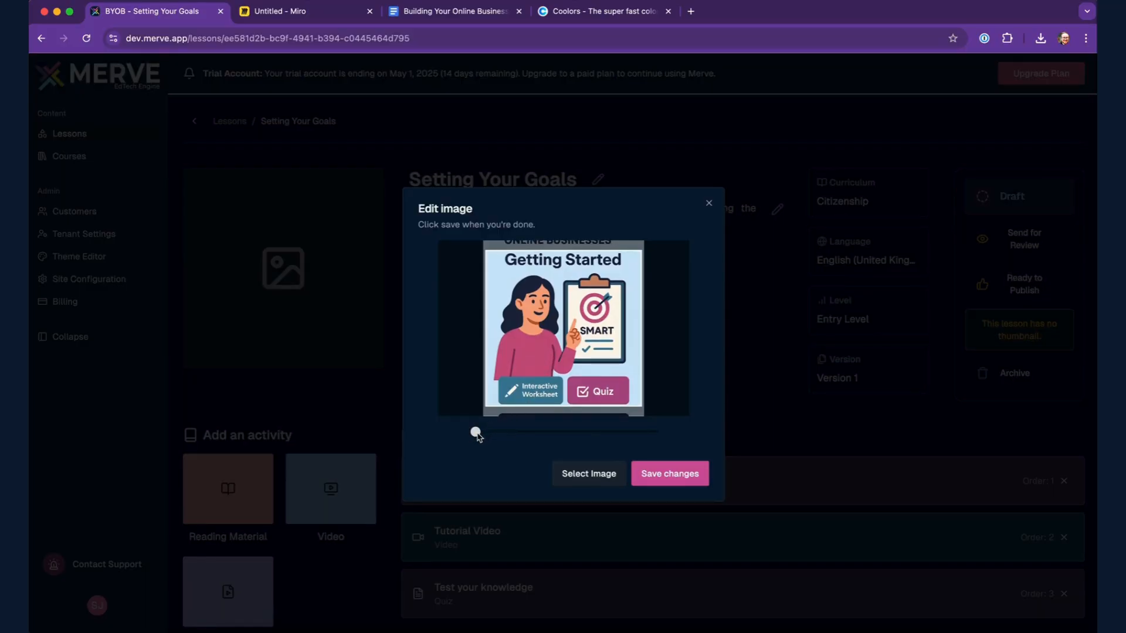
pyautogui.click(678, 483)
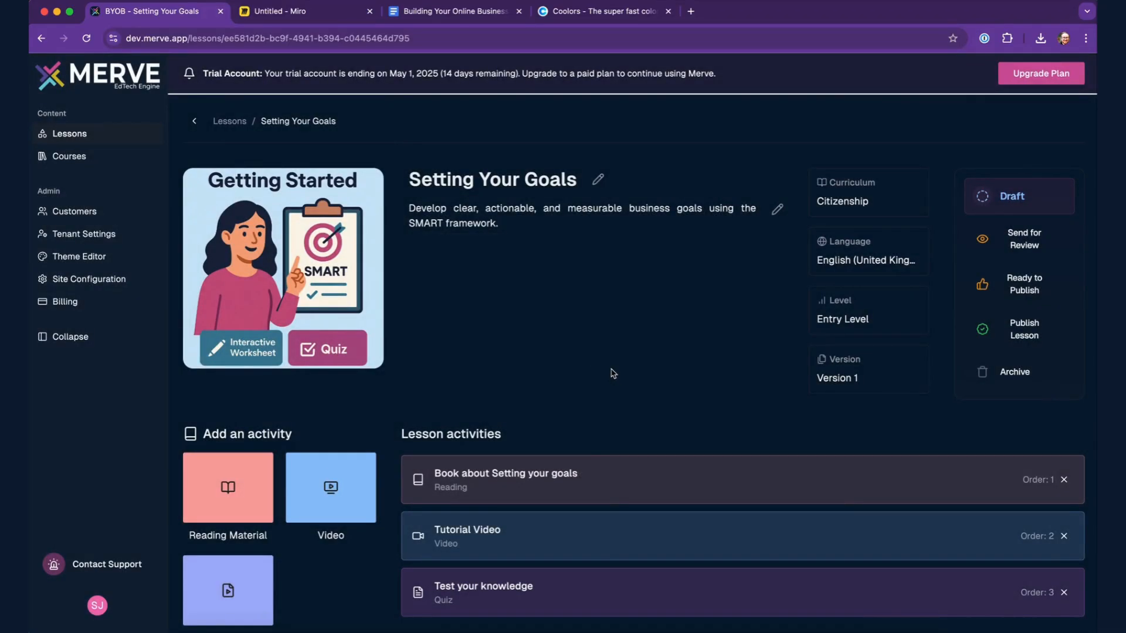
# Leave the lesson and open the Building Your Online Business course at Unit 1: Introduction to Online Businesses.
pyautogui.scroll(-1, 610, 374)
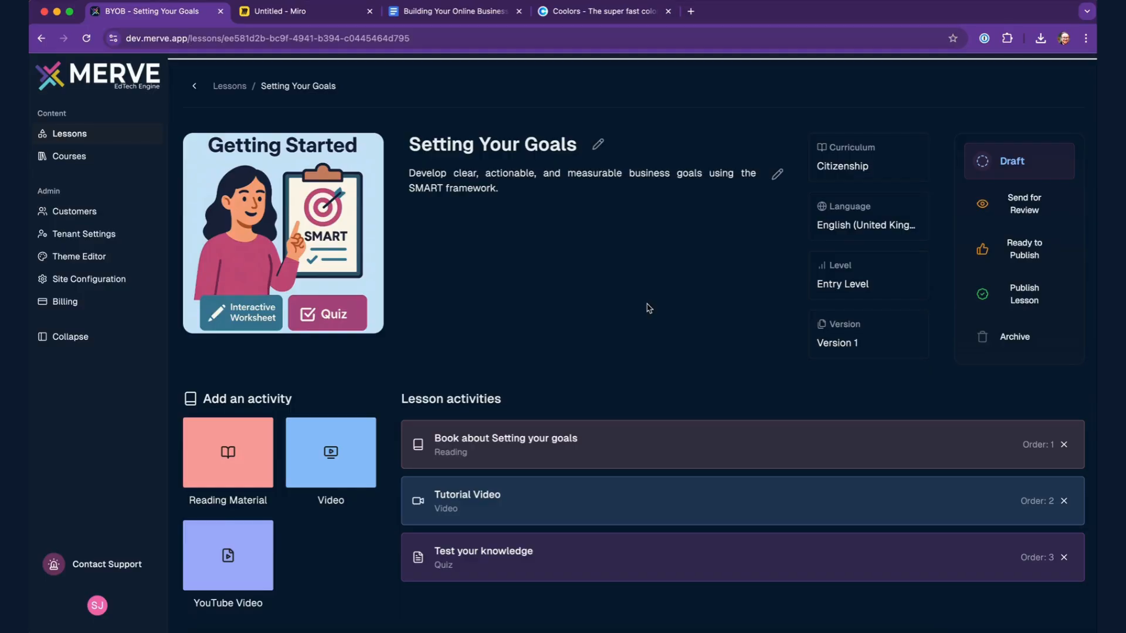
pyautogui.scroll(1, 647, 308)
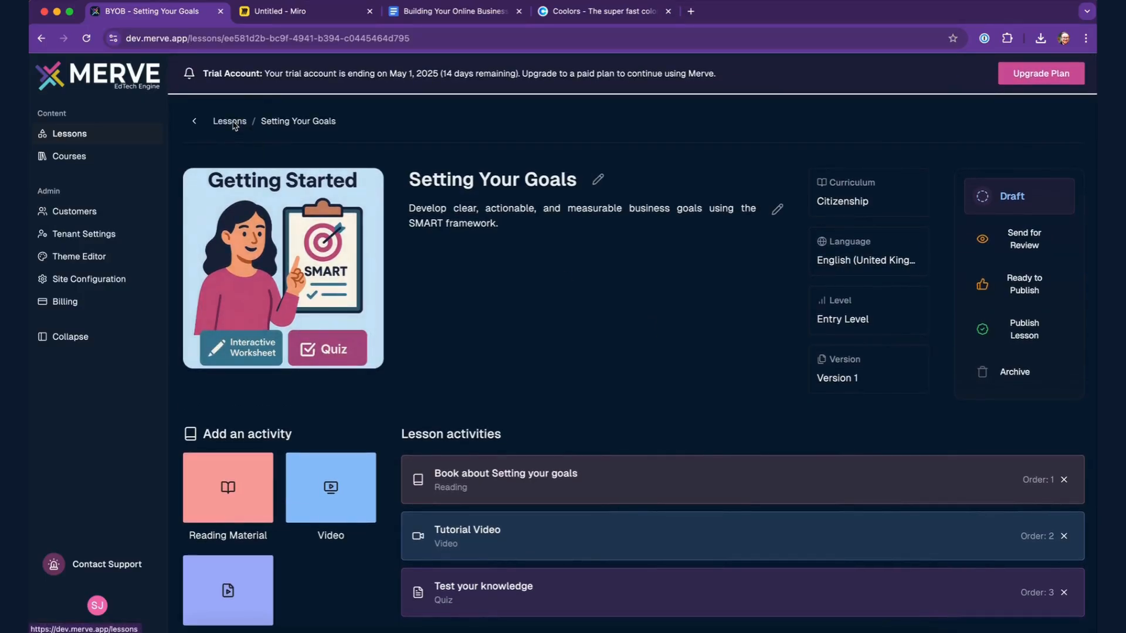
pyautogui.click(233, 123)
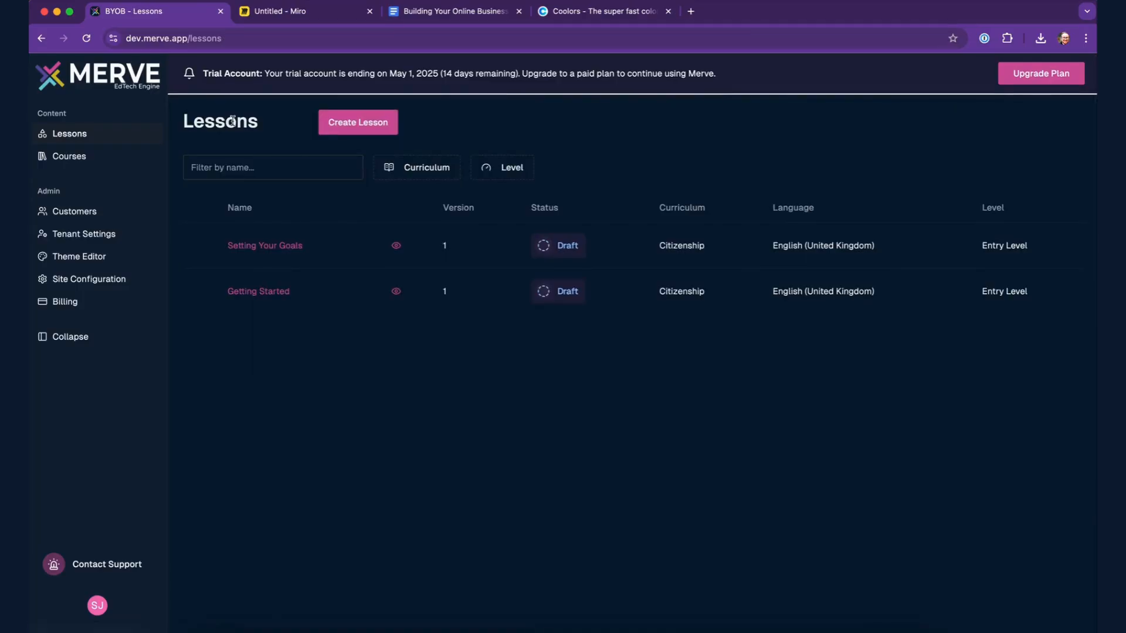
pyautogui.click(64, 157)
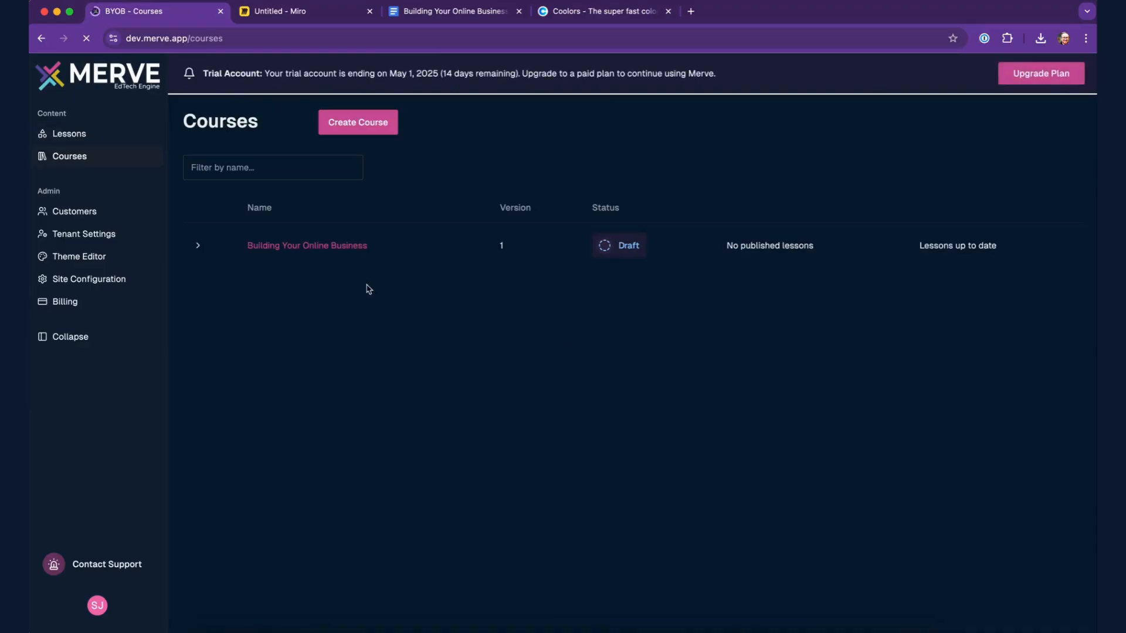
pyautogui.click(319, 248)
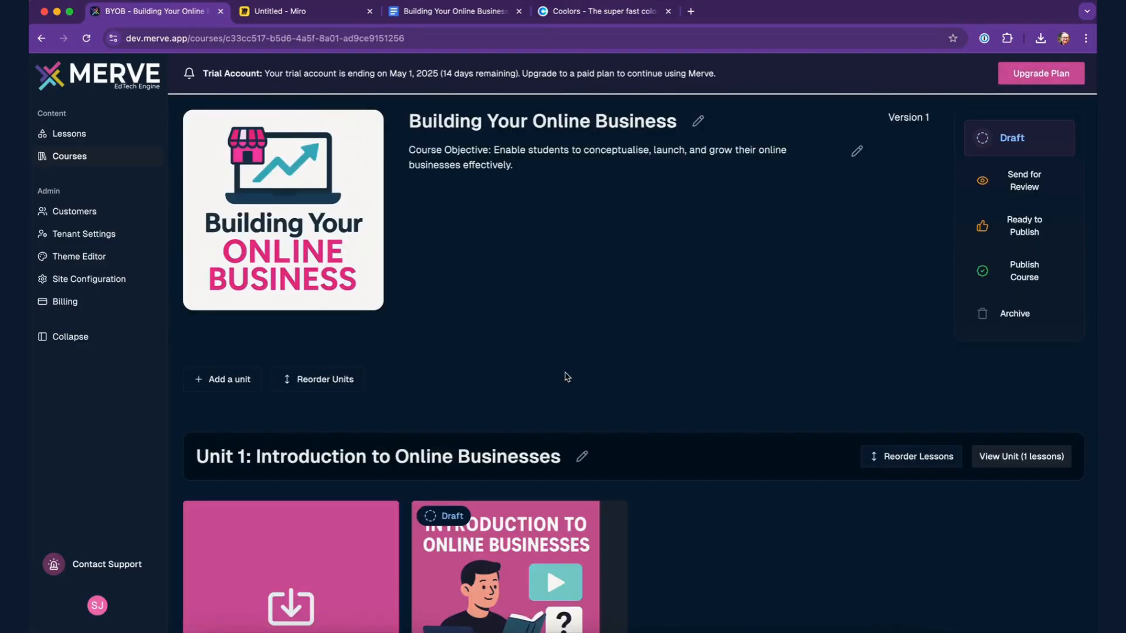
pyautogui.scroll(-3, 666, 402)
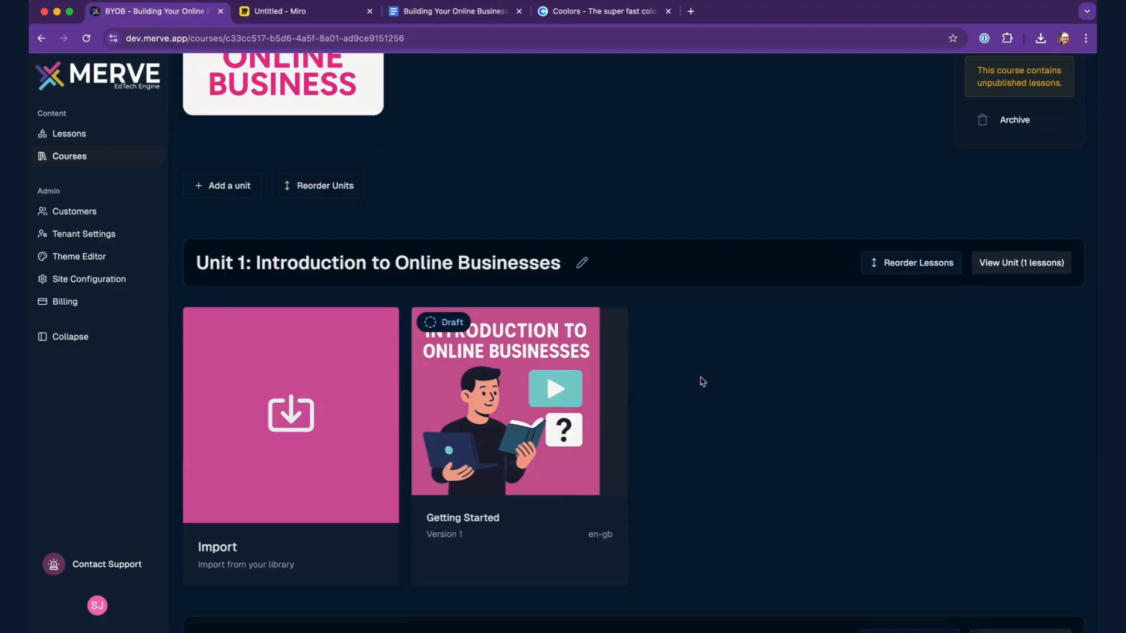
# Import the Setting Your Goals lesson from the library into Unit 1: Introduction to Online Businesses.
pyautogui.click(283, 377)
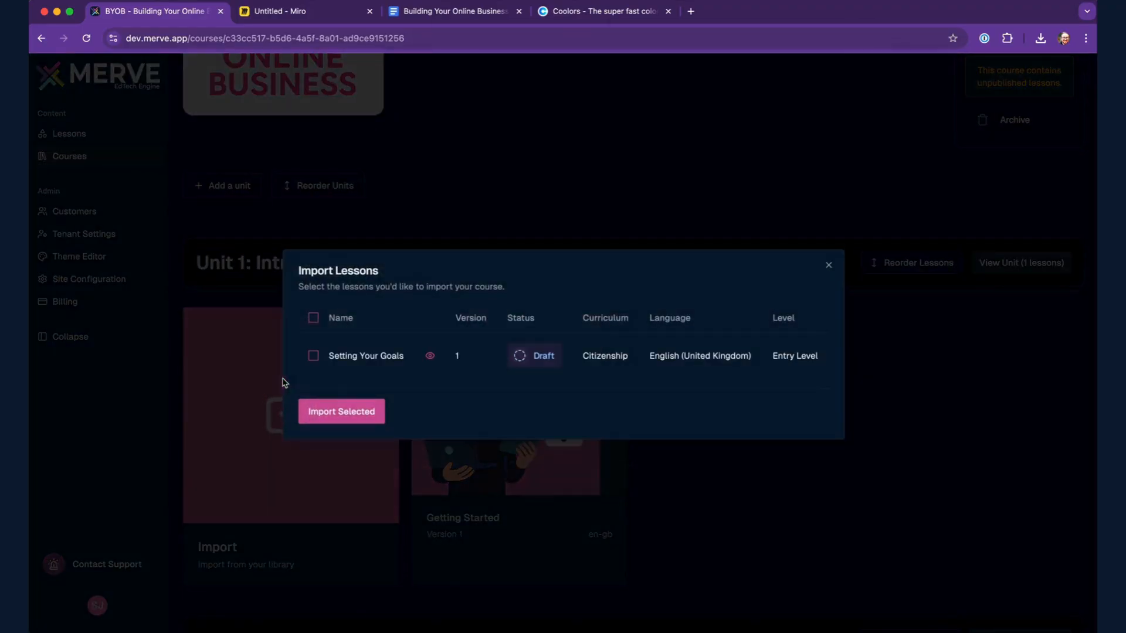
pyautogui.click(314, 356)
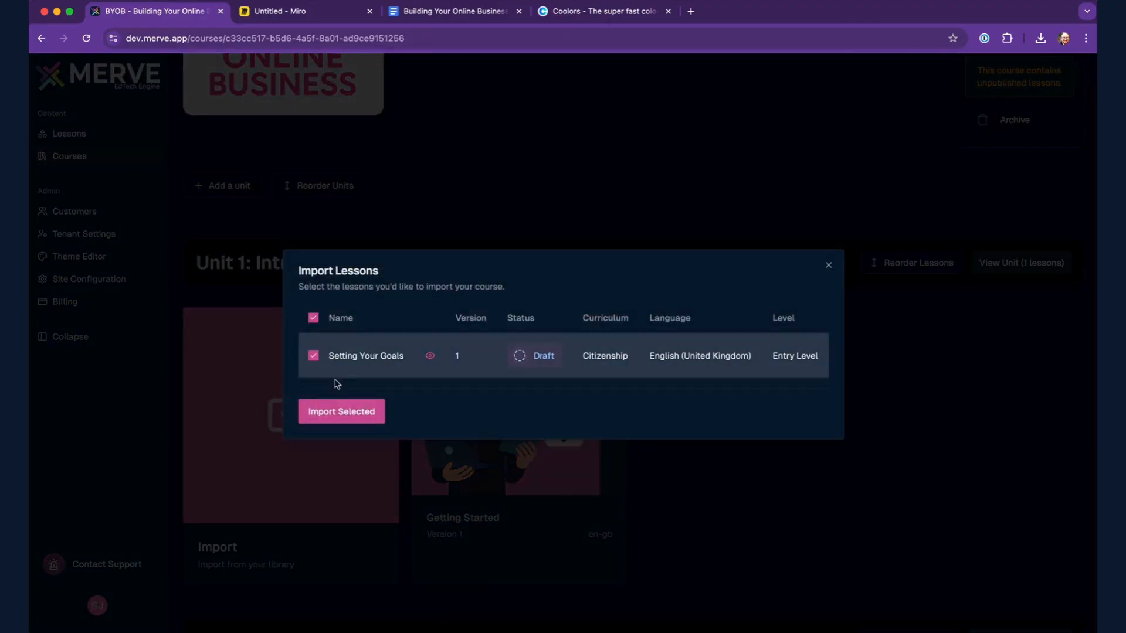
pyautogui.click(346, 416)
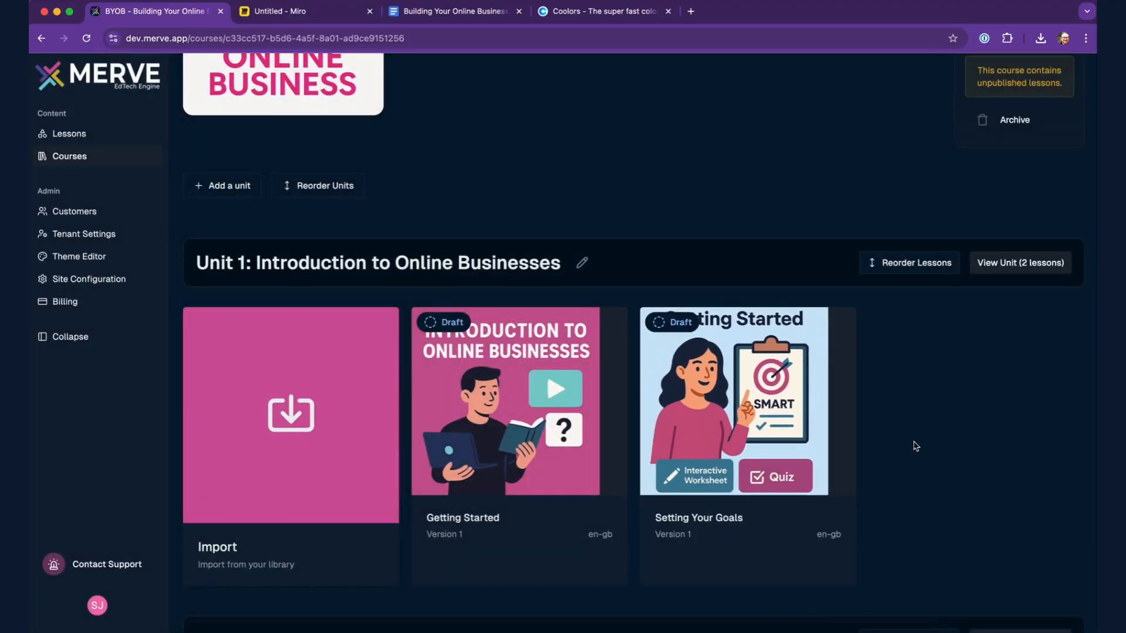
# Reorder the lessons of Unit 1 so that Setting Your Goals comes before Getting Started.
pyautogui.scroll(-3, 917, 447)
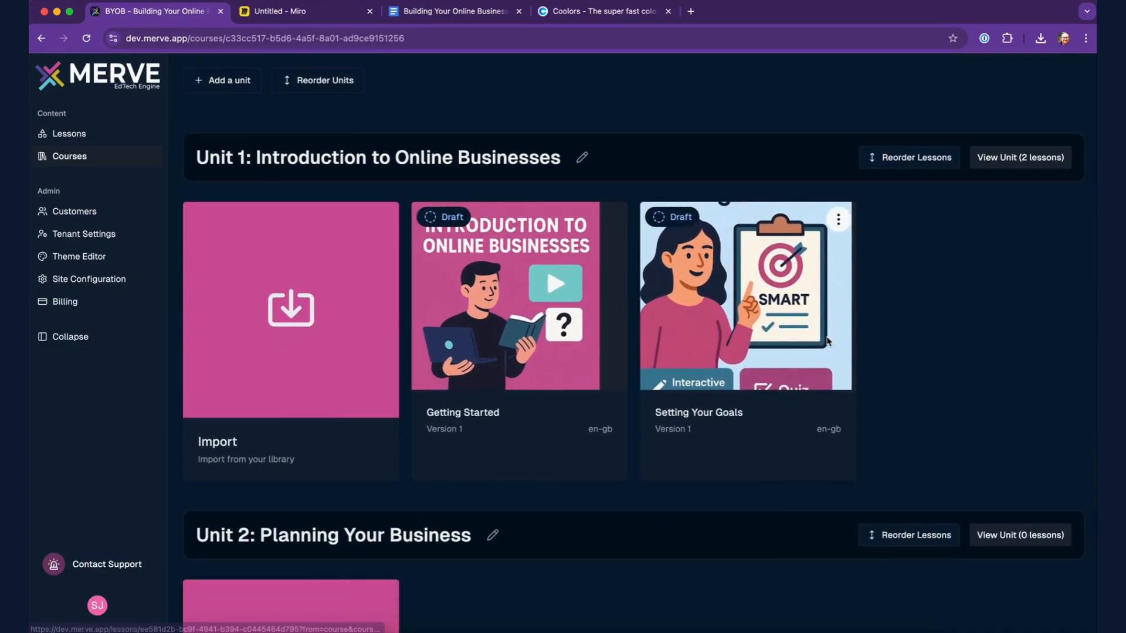
pyautogui.scroll(1, 909, 279)
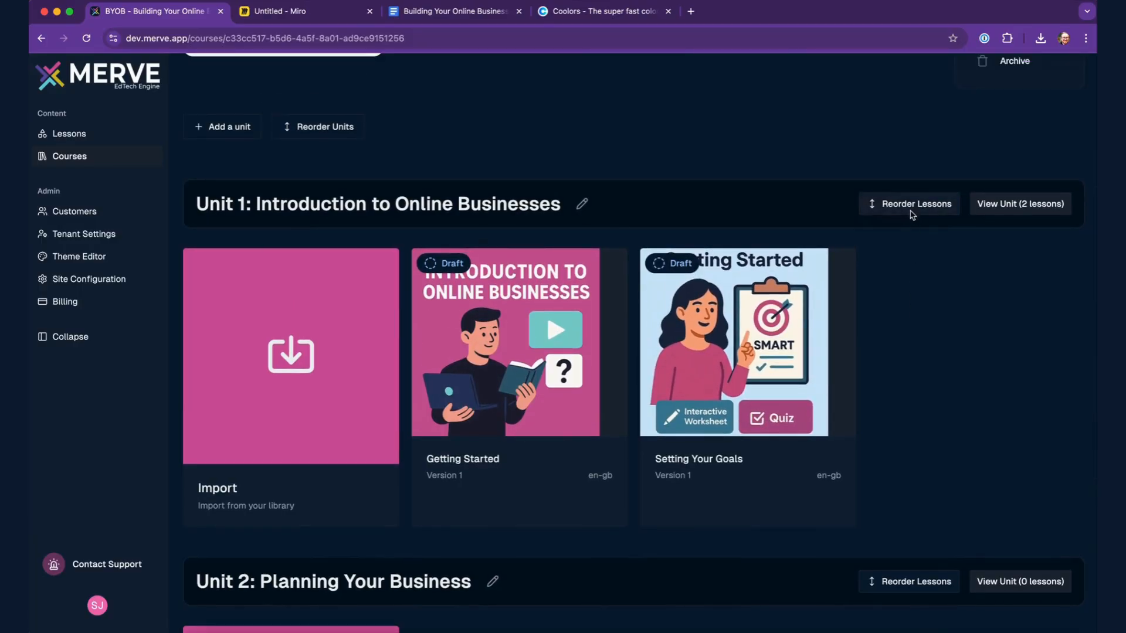
pyautogui.click(912, 210)
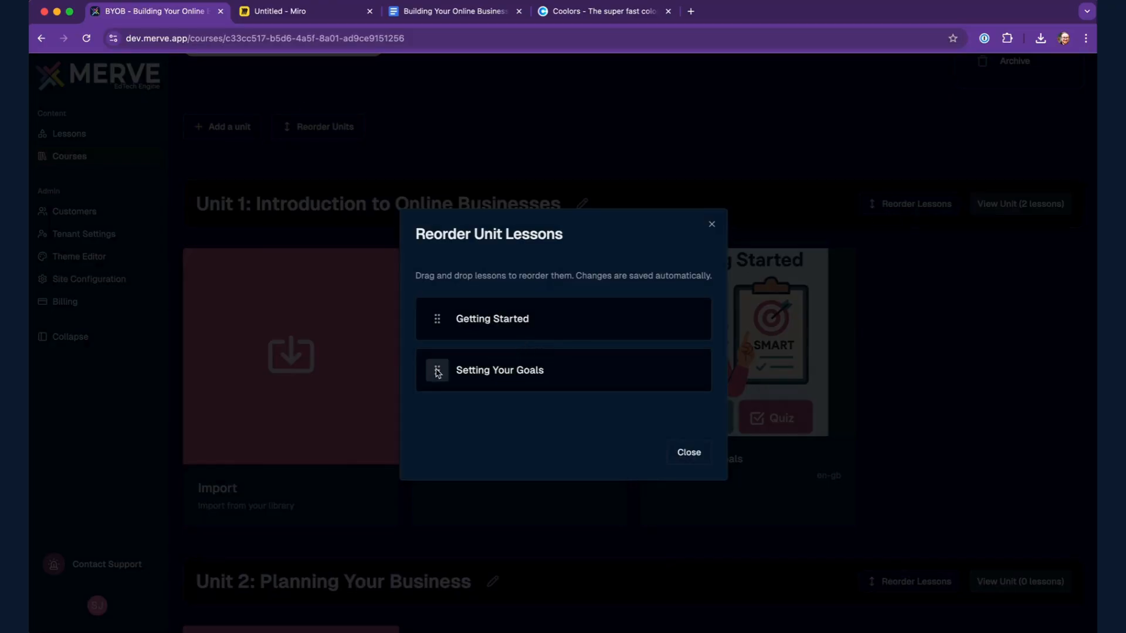
pyautogui.moveTo(437, 370); pyautogui.dragTo(438, 320)
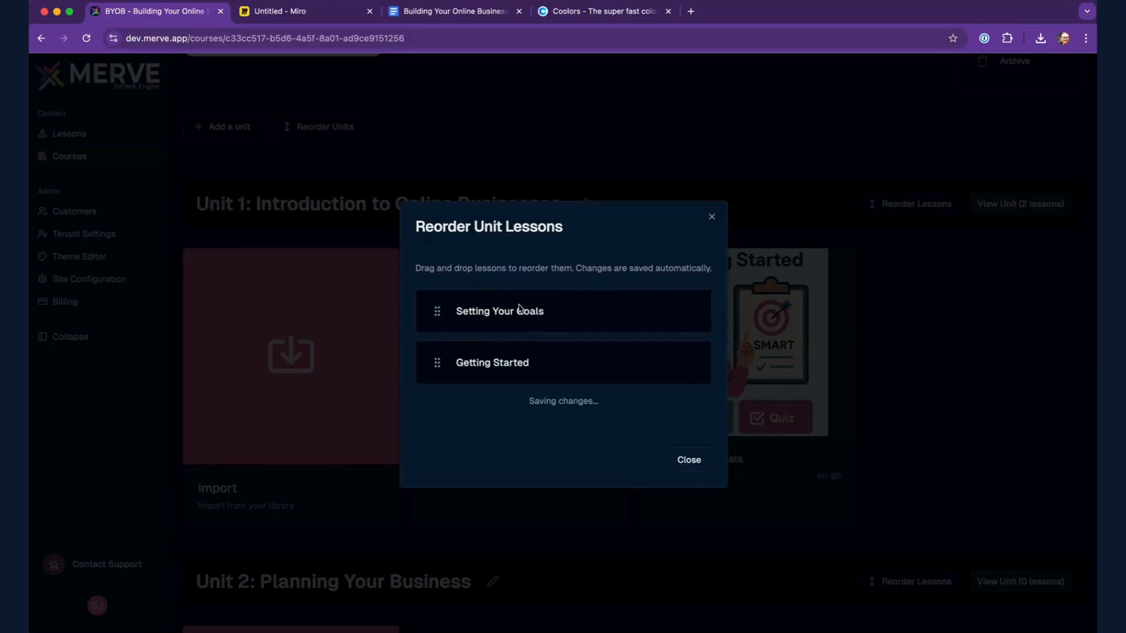
pyautogui.click(684, 456)
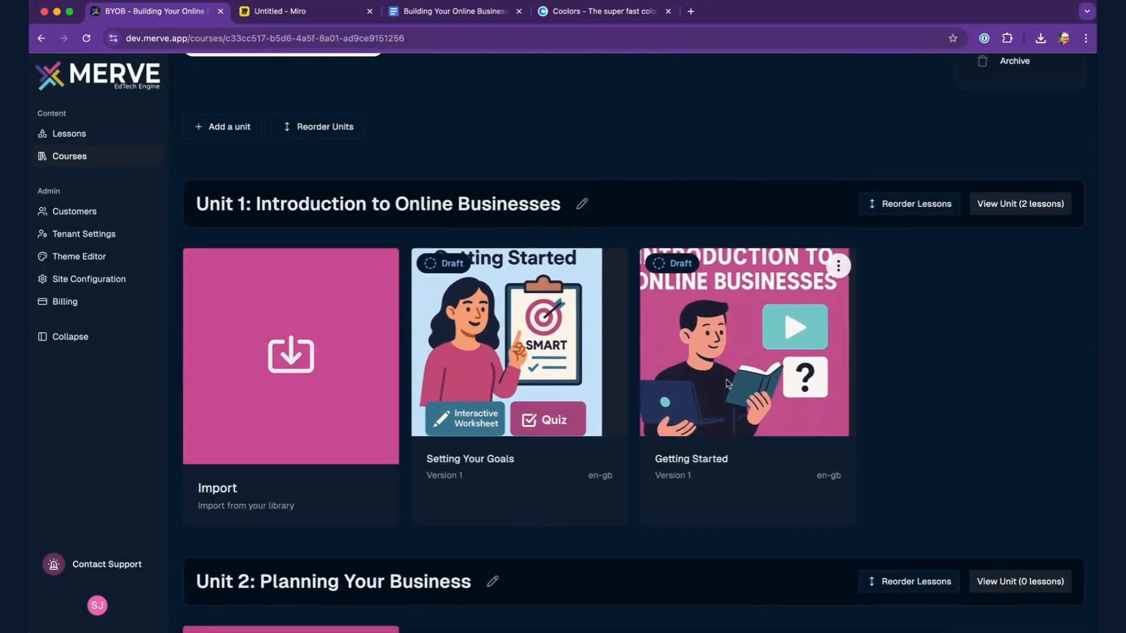
# Restore the lesson order in Unit 1 by moving Getting Started back ahead of Setting Your Goals.
pyautogui.click(918, 206)
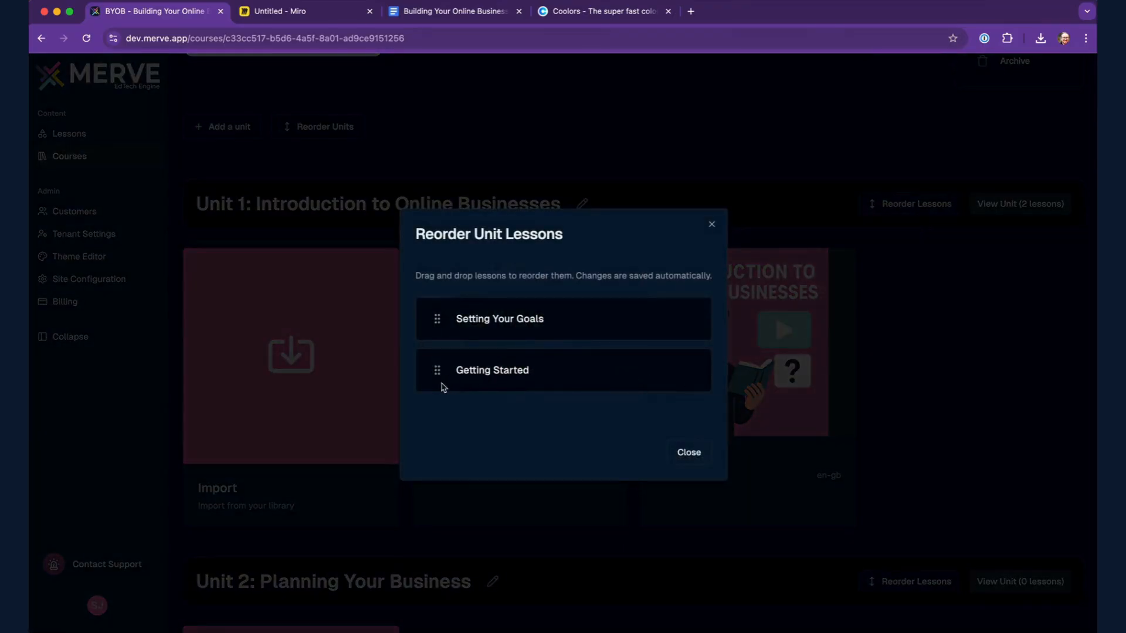
pyautogui.moveTo(436, 370); pyautogui.dragTo(437, 316)
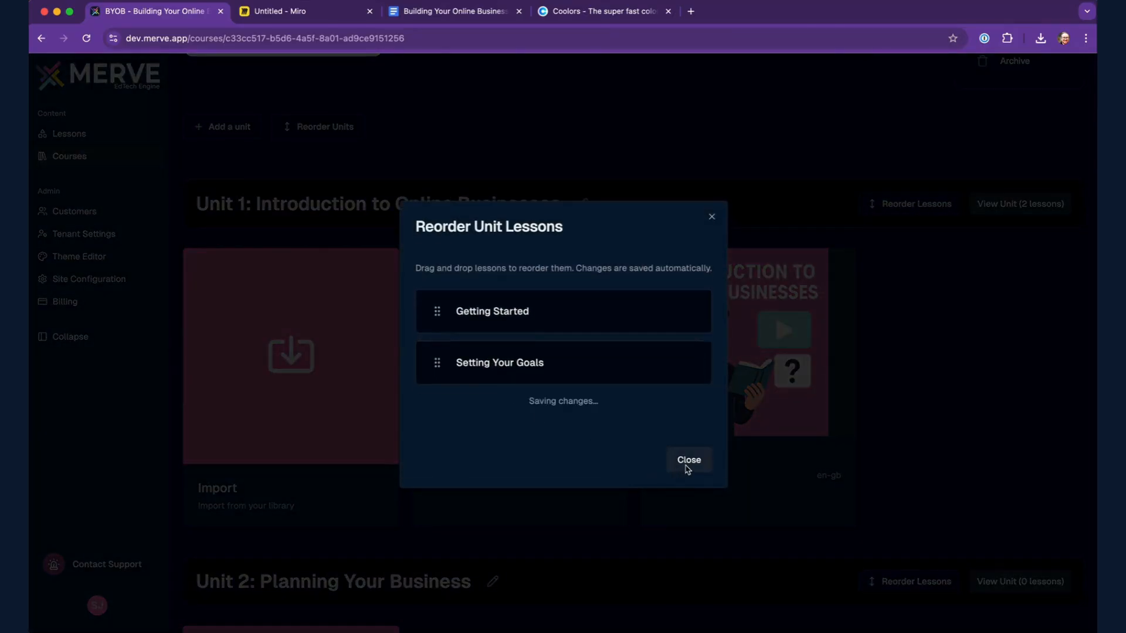
pyautogui.click(689, 459)
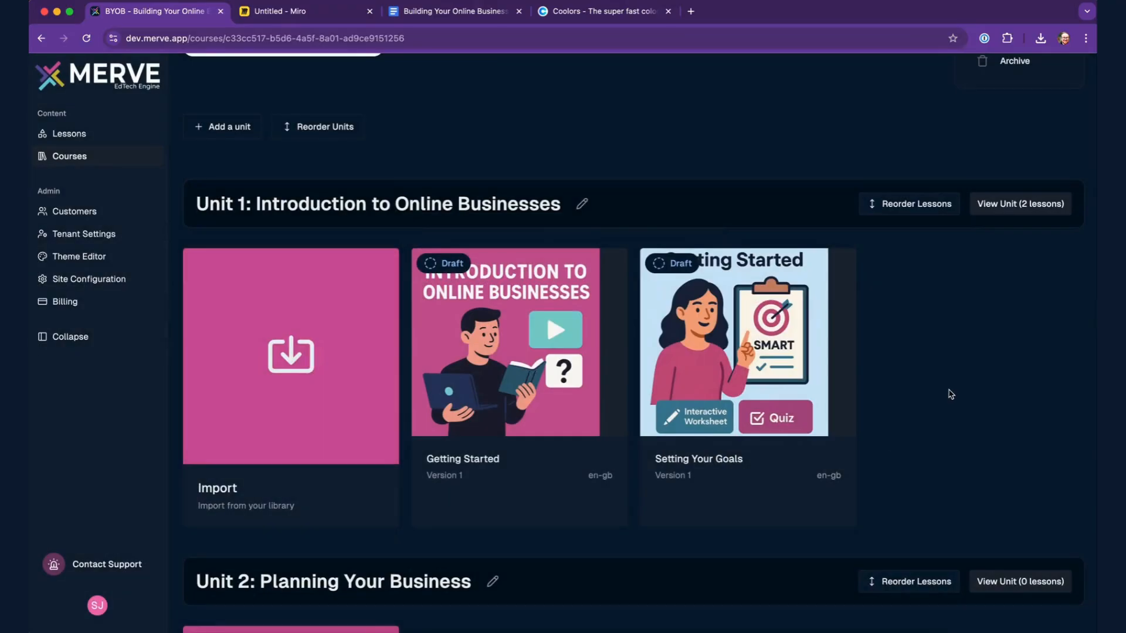
pyautogui.scroll(-5, 948, 390)
pyautogui.scroll(5, 794, 418)
pyautogui.moveTo(792, 416)
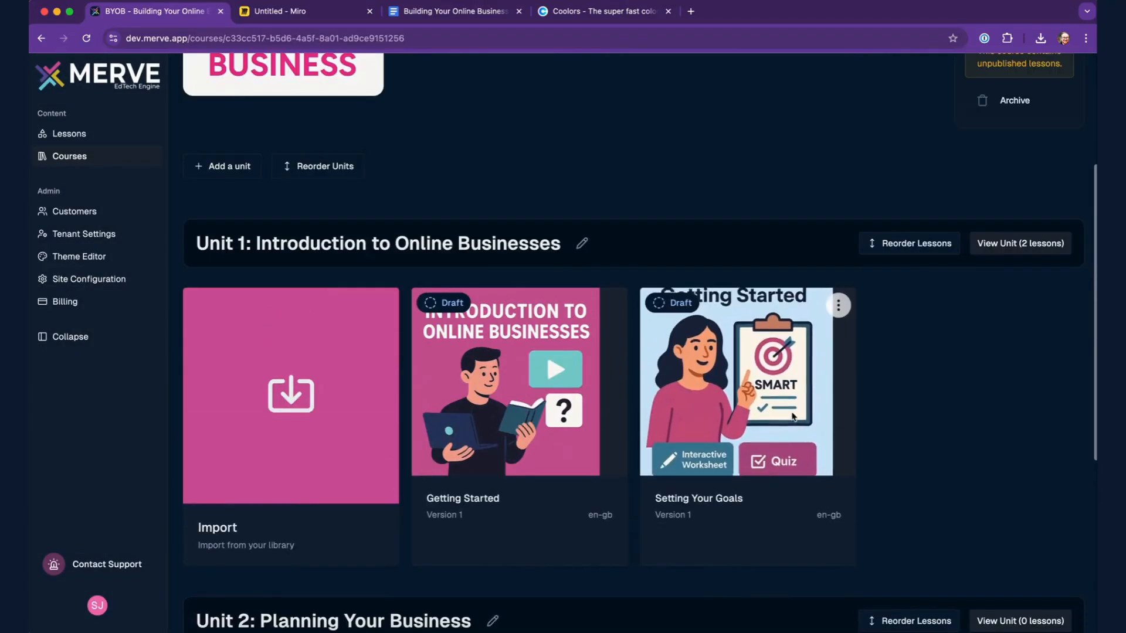
pyautogui.click(582, 244)
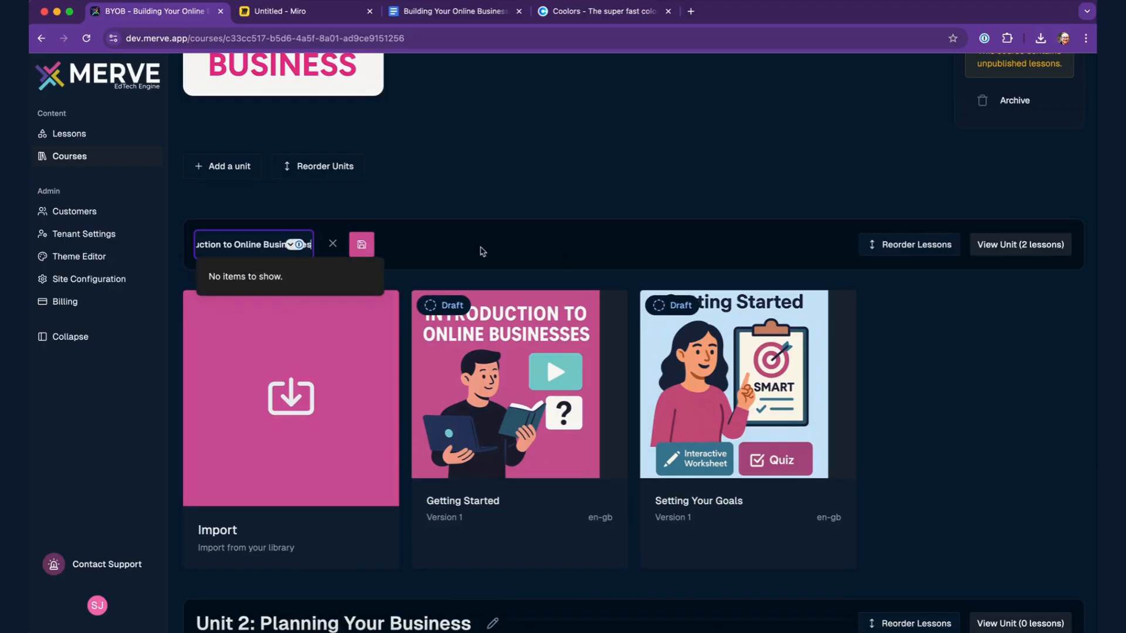
pyautogui.click(258, 246)
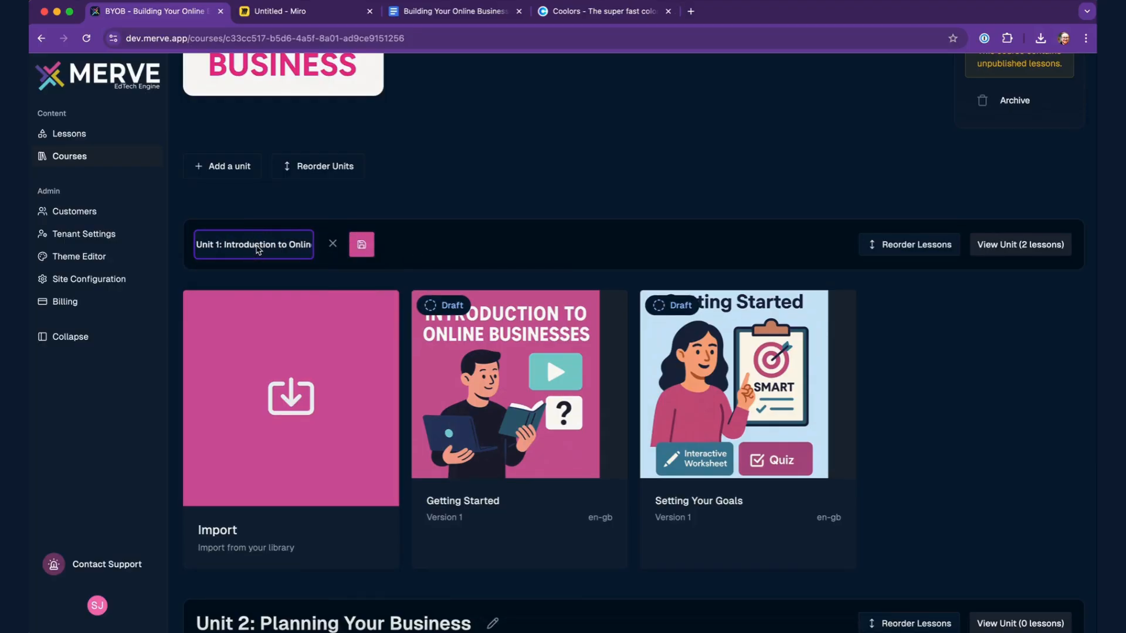
pyautogui.hscroll(1, 259, 248)
pyautogui.click(332, 244)
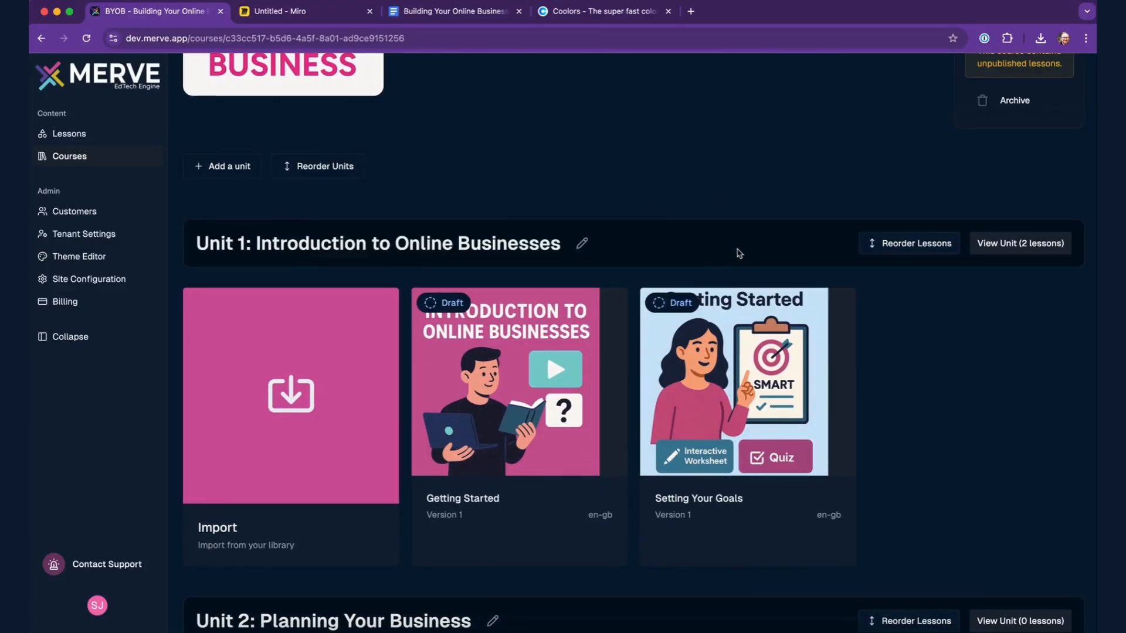
# Leave the course and open the list of lesson levels in the tenant settings.
pyautogui.scroll(-6, 737, 253)
pyautogui.scroll(8, 737, 253)
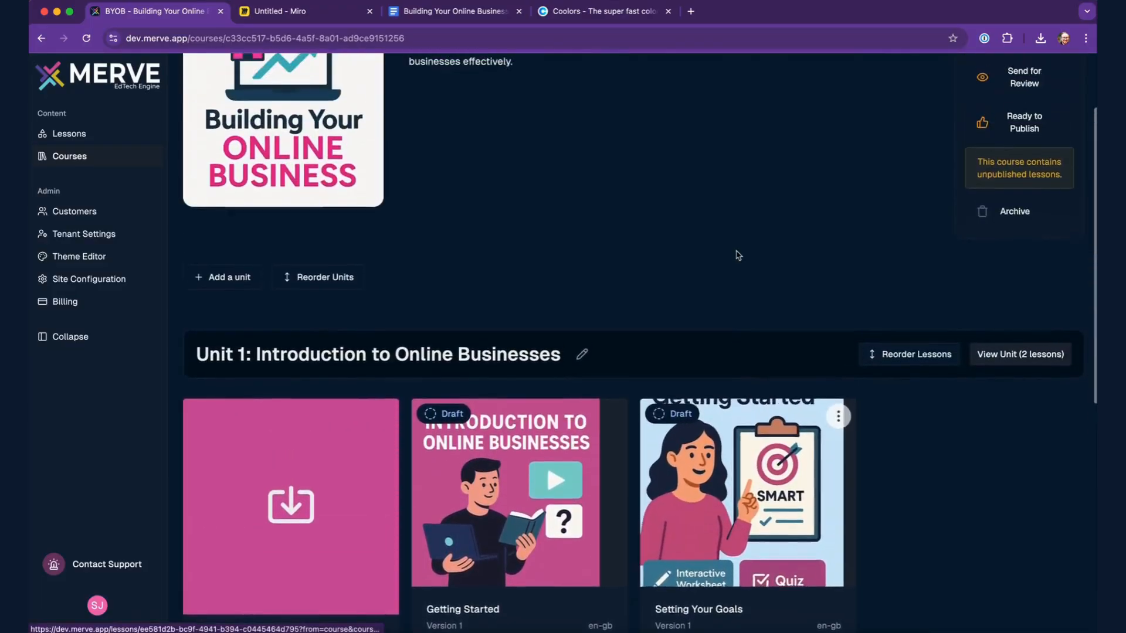
pyautogui.scroll(3, 737, 255)
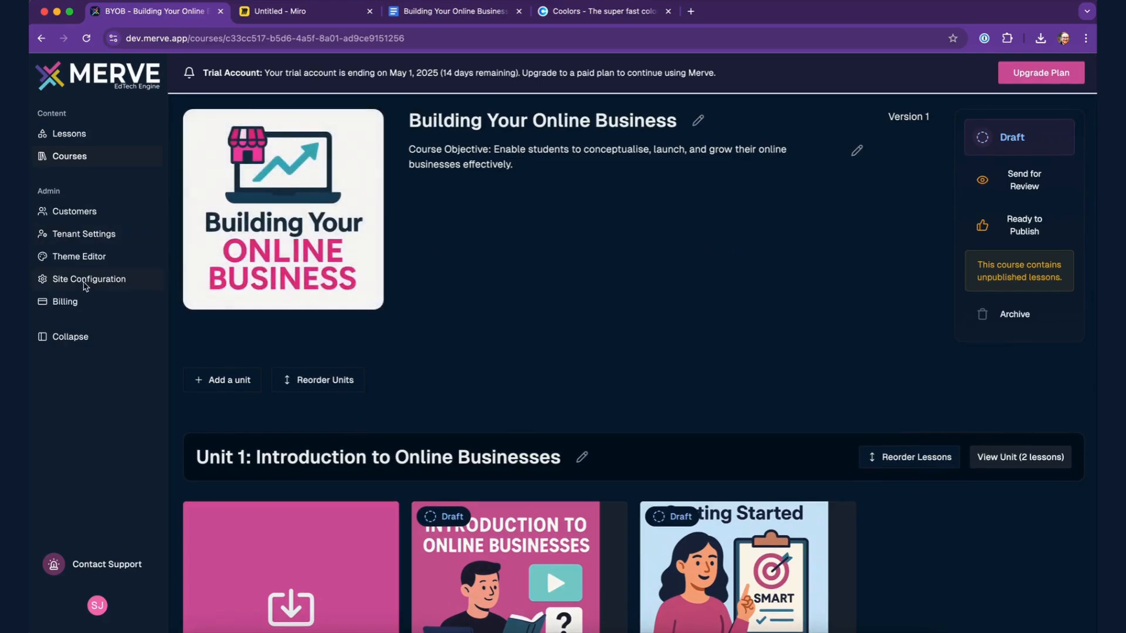
pyautogui.click(94, 242)
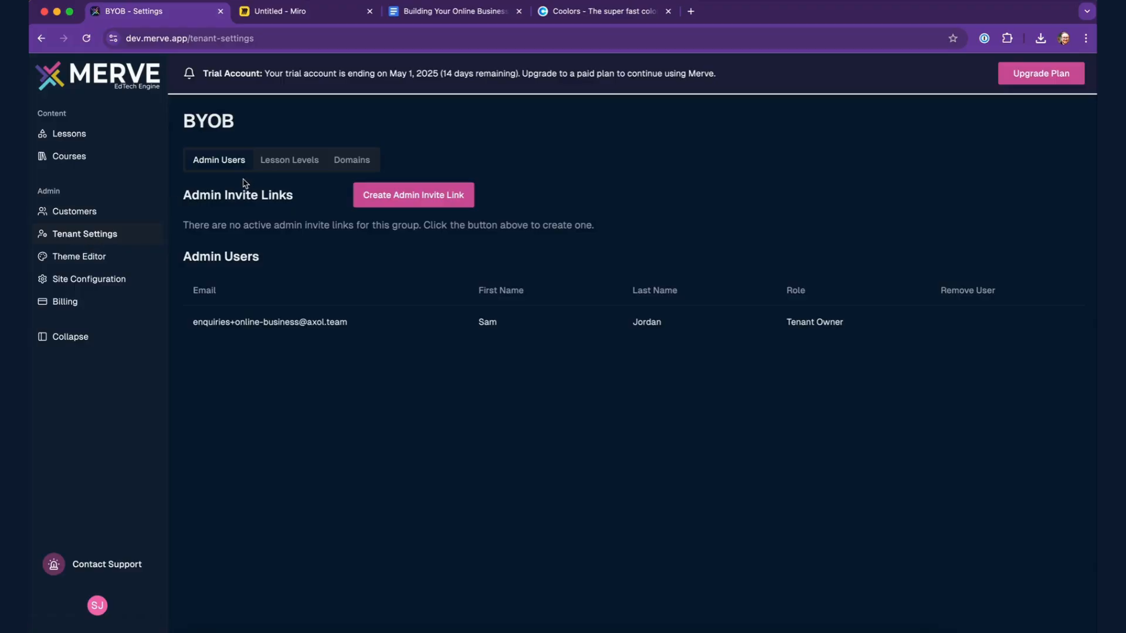
pyautogui.click(292, 166)
pyautogui.scroll(-3, 339, 284)
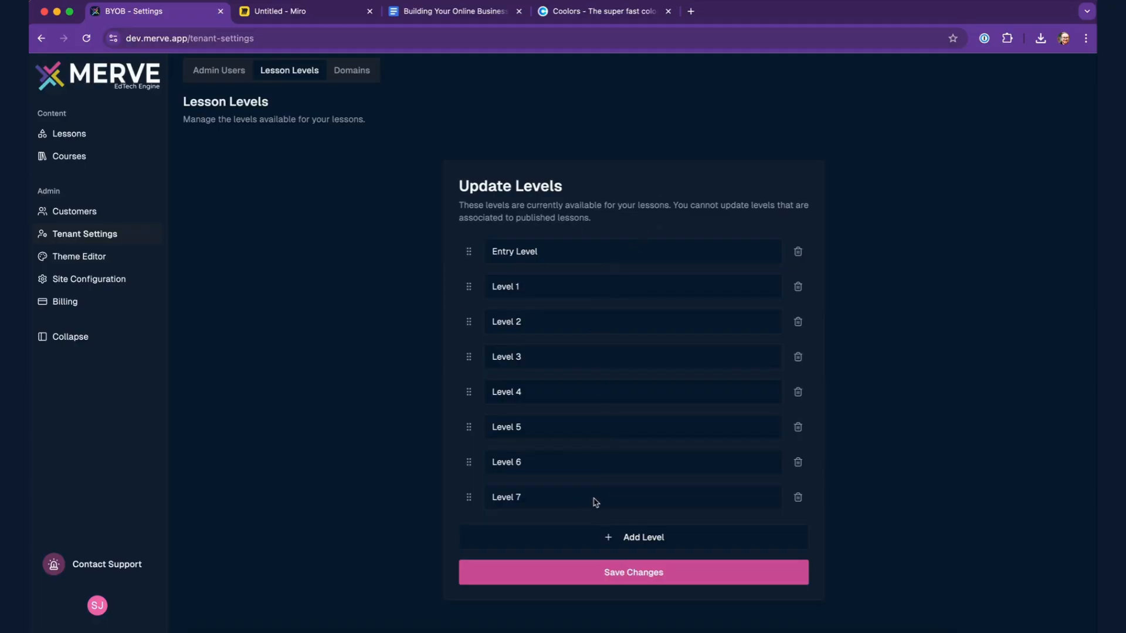
# Rename the Entry Level lesson level as Introduction.
pyautogui.click(567, 502)
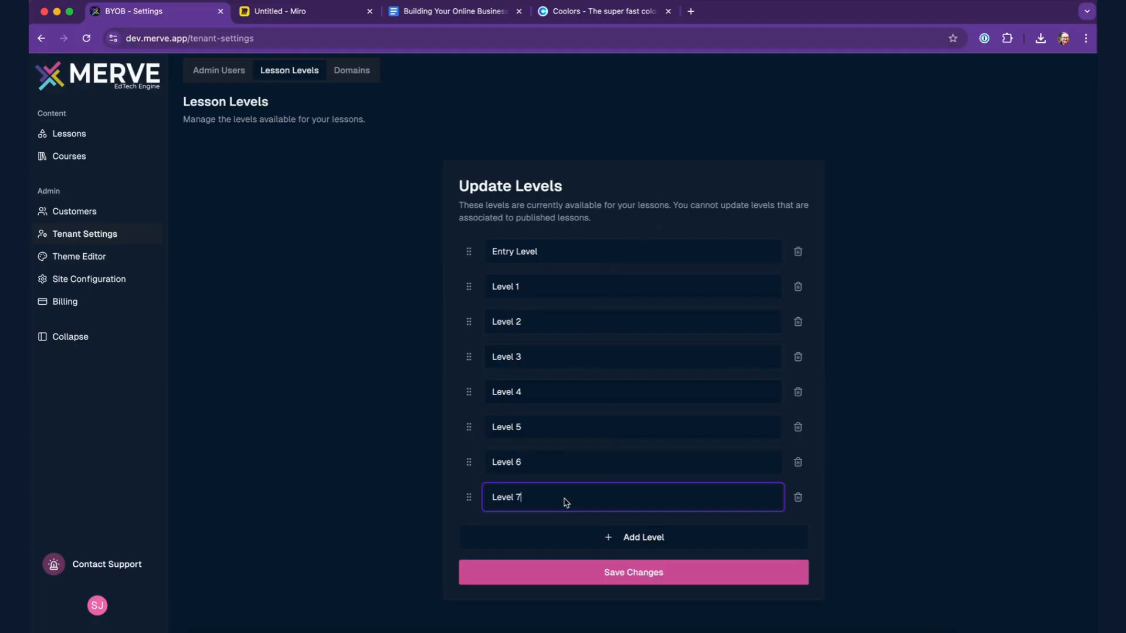
pyautogui.click(565, 253)
pyautogui.click(549, 286)
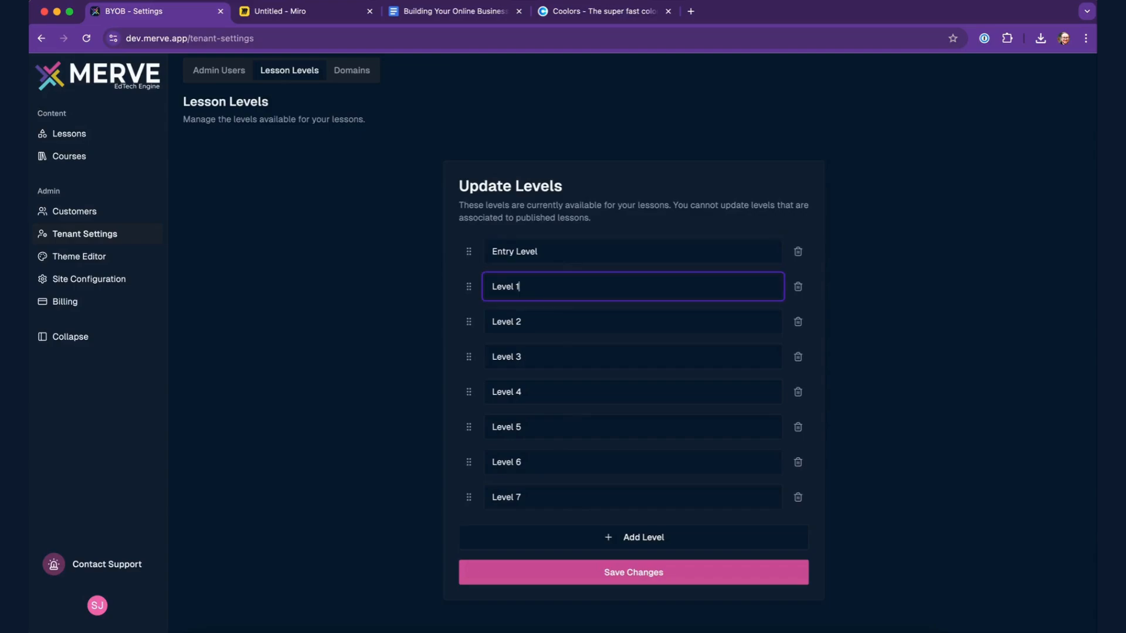
pyautogui.click(560, 254)
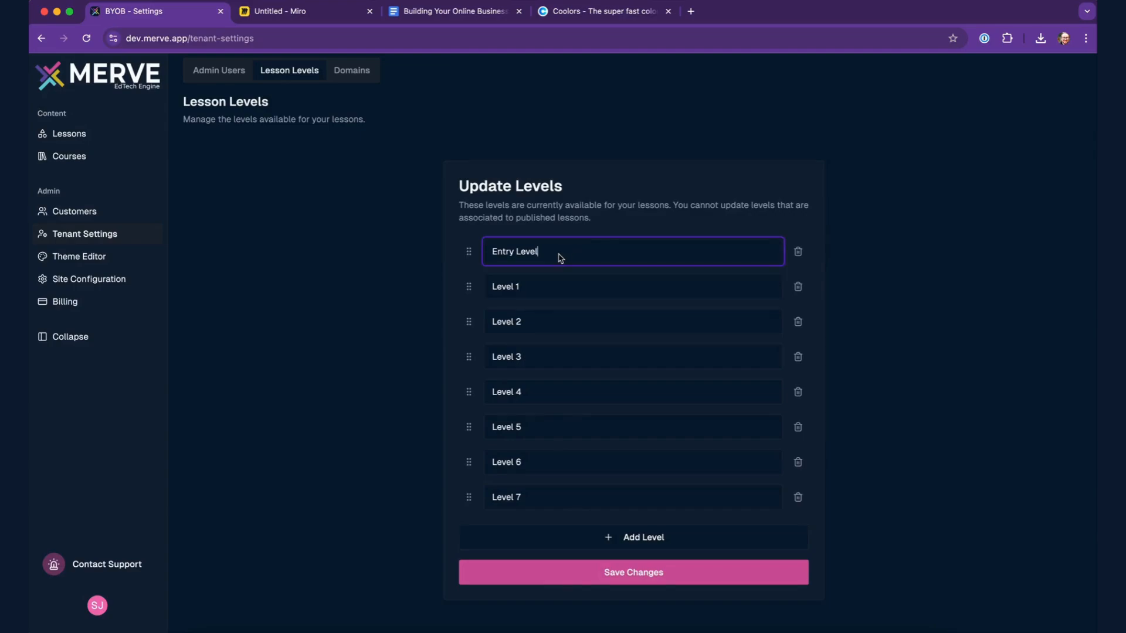
pyautogui.moveTo(579, 252); pyautogui.dragTo(488, 251)
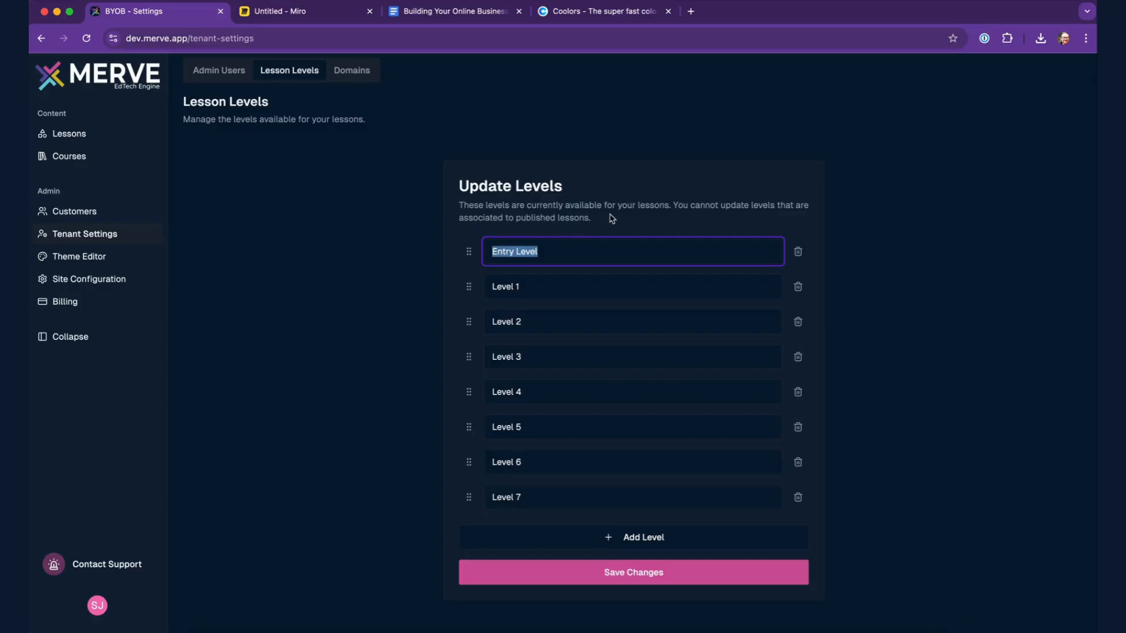
pyautogui.write('Introduction')
pyautogui.click(625, 220)
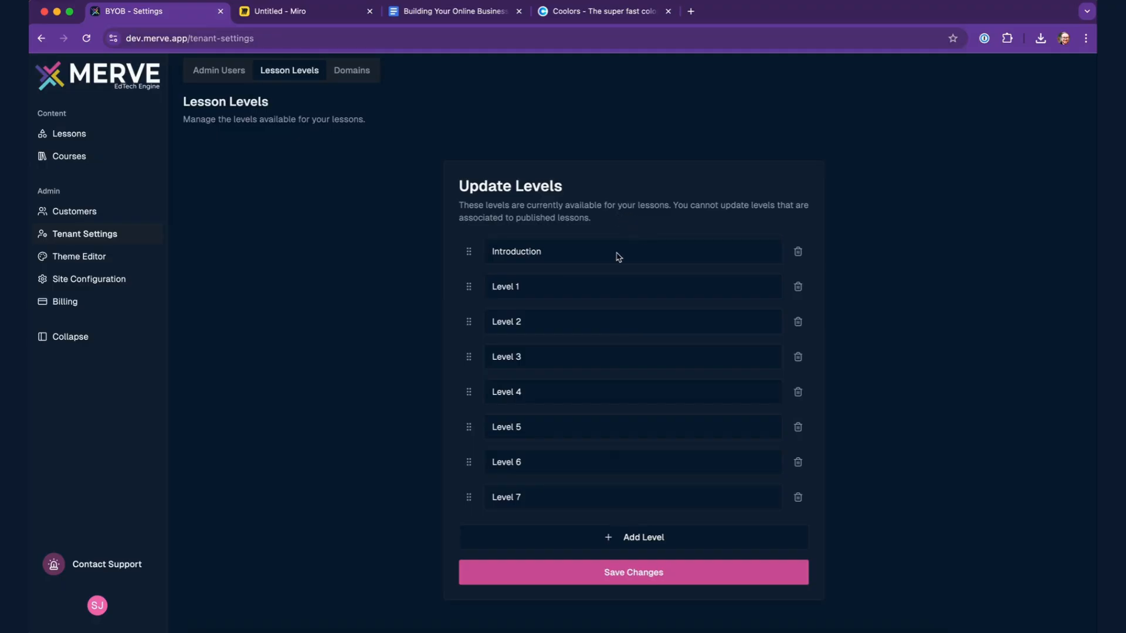
pyautogui.scroll(-1, 559, 288)
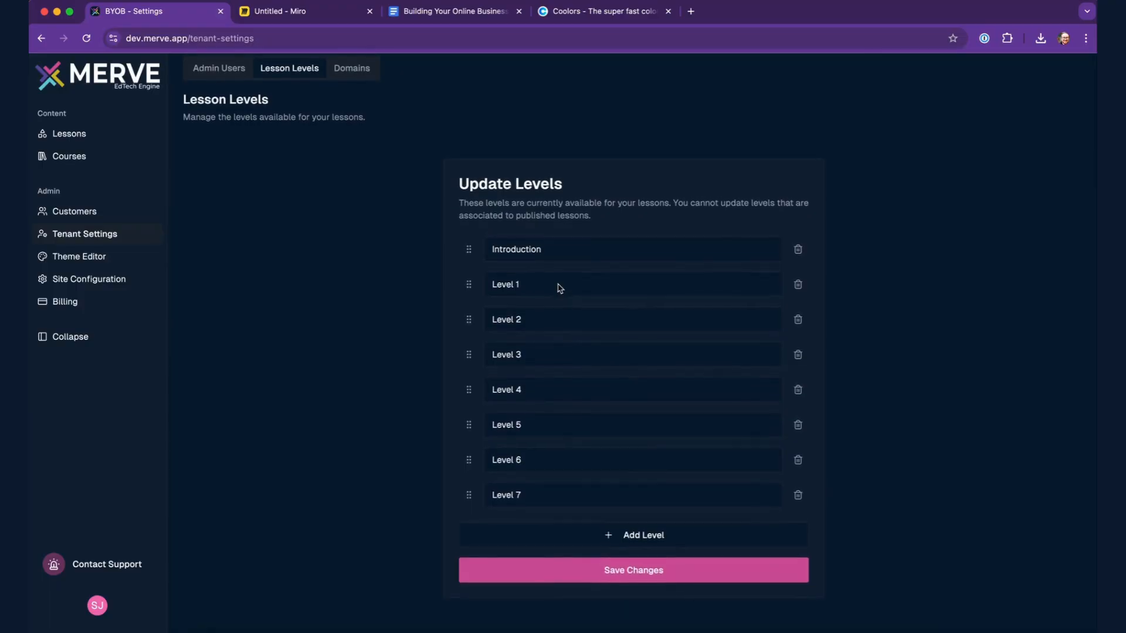
pyautogui.scroll(3, 560, 291)
pyautogui.scroll(-3, 616, 299)
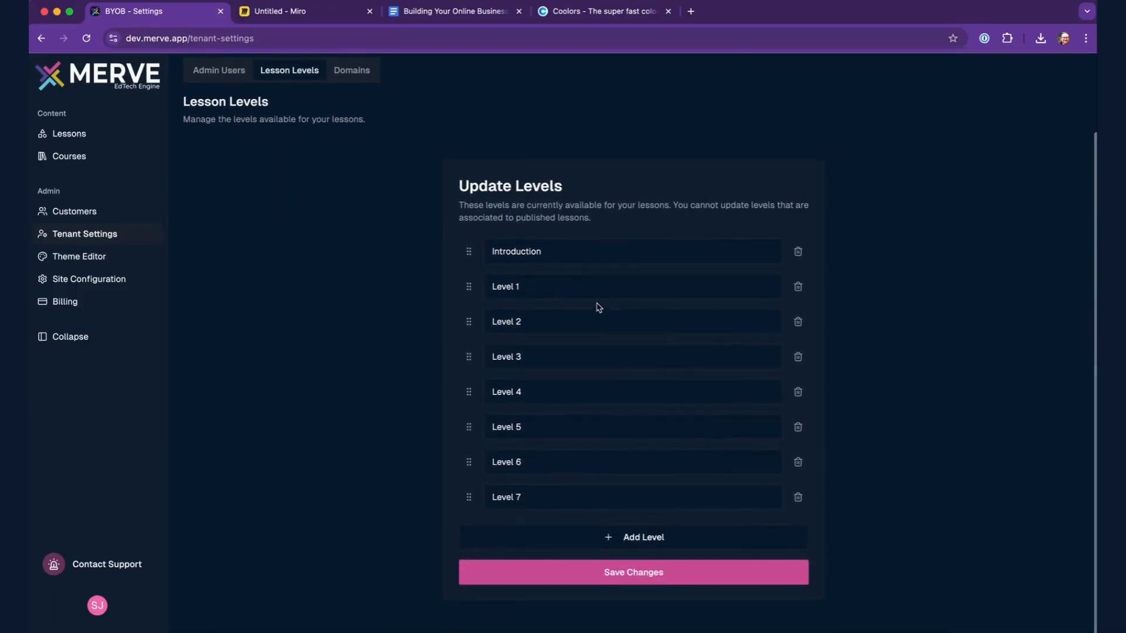
pyautogui.scroll(3, 598, 305)
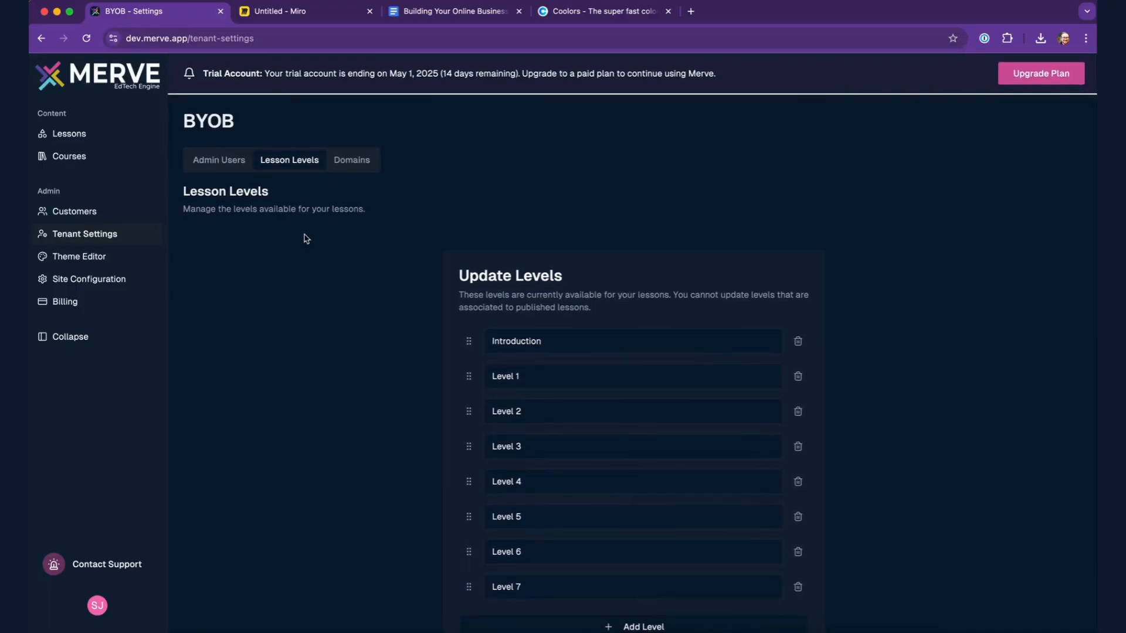